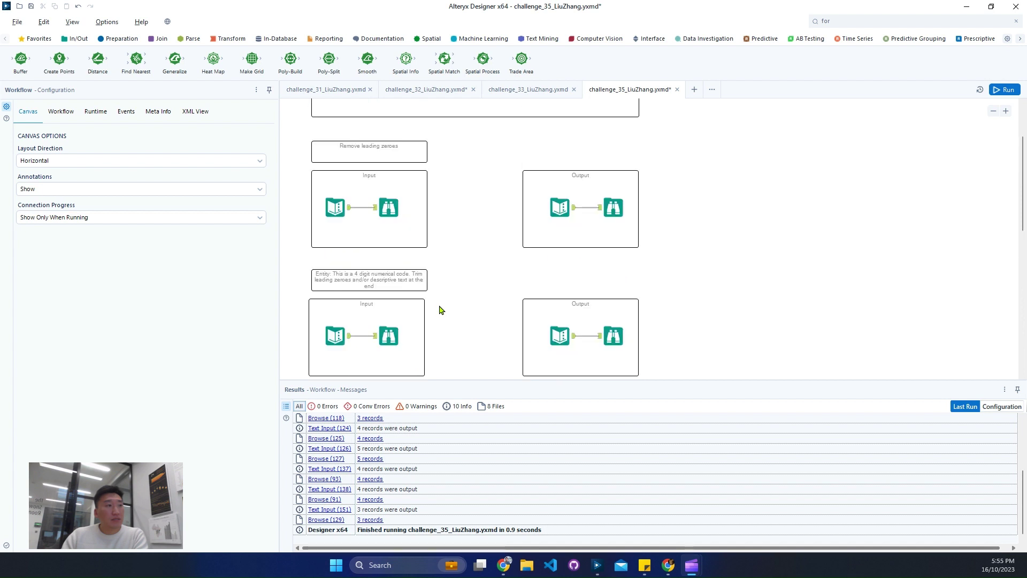
Step: Examine the input data and the expected output data of the "Remove leading zeroes" exercise
left_click(1006, 111)
left_click_drag(504, 374, 337, 370)
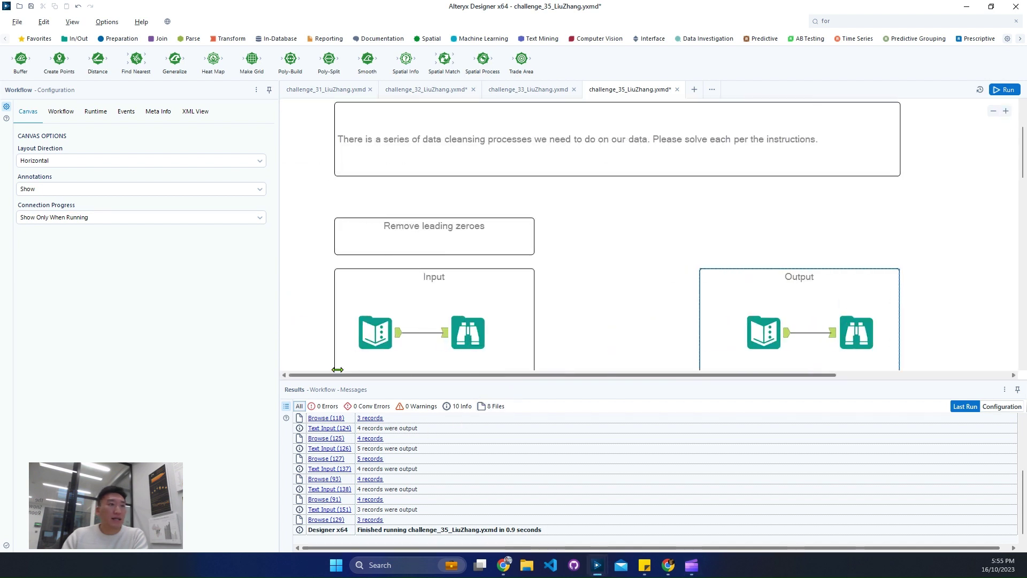
scroll(575, 307, "down", 2)
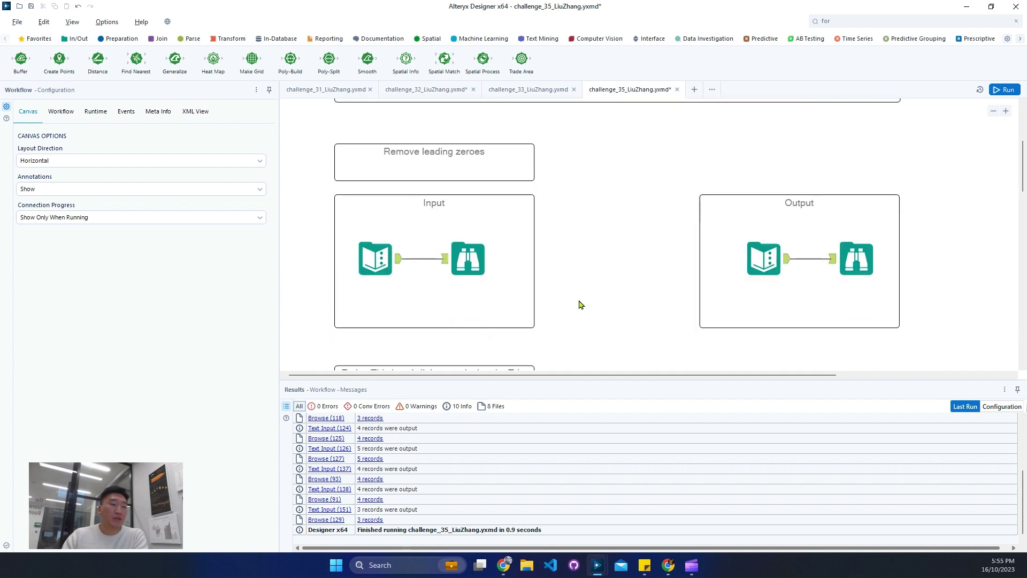
left_click(492, 259)
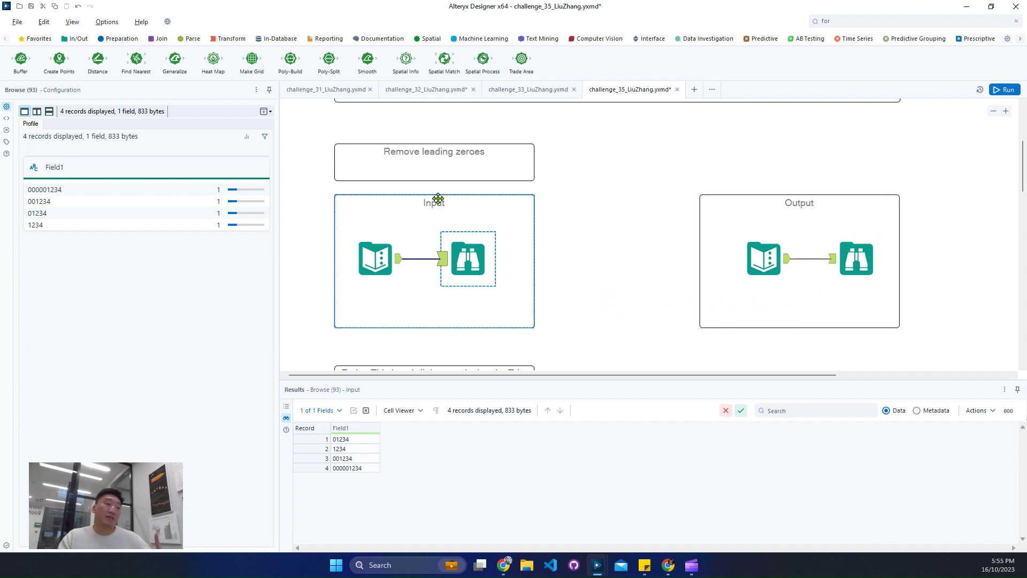
left_click(838, 264)
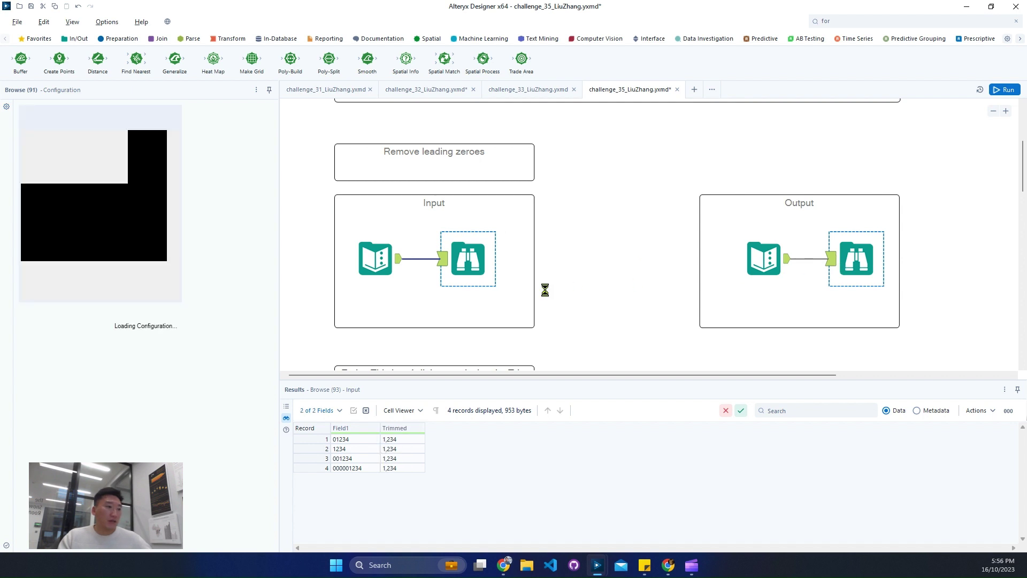
Step: Add a Formula tool between the "Remove leading zeroes" input and output, connect the Text Input to it, and run the workflow
left_click(847, 20)
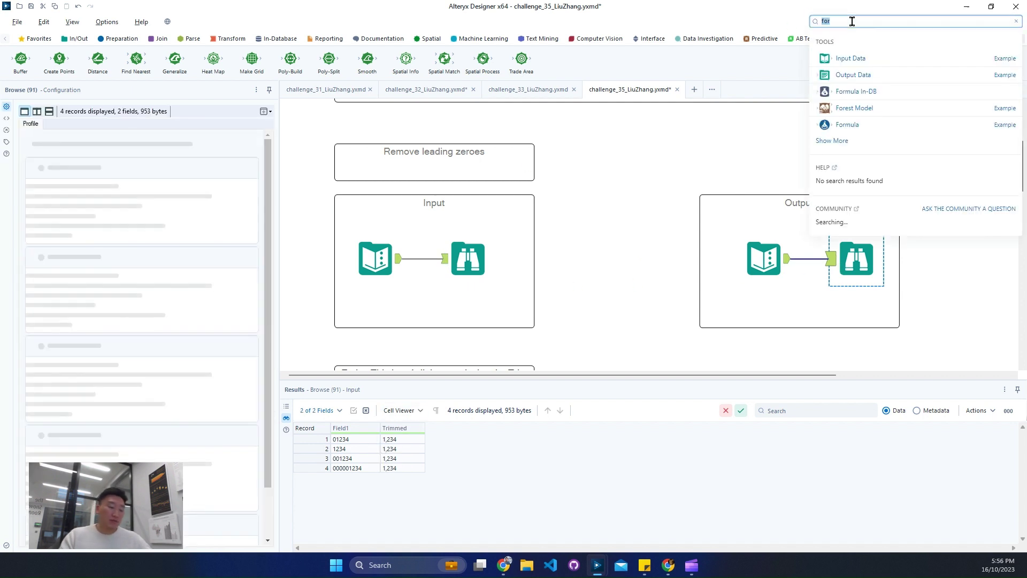
left_click_drag(848, 122, 596, 259)
key("ctrl+z")
key("ctrl+y")
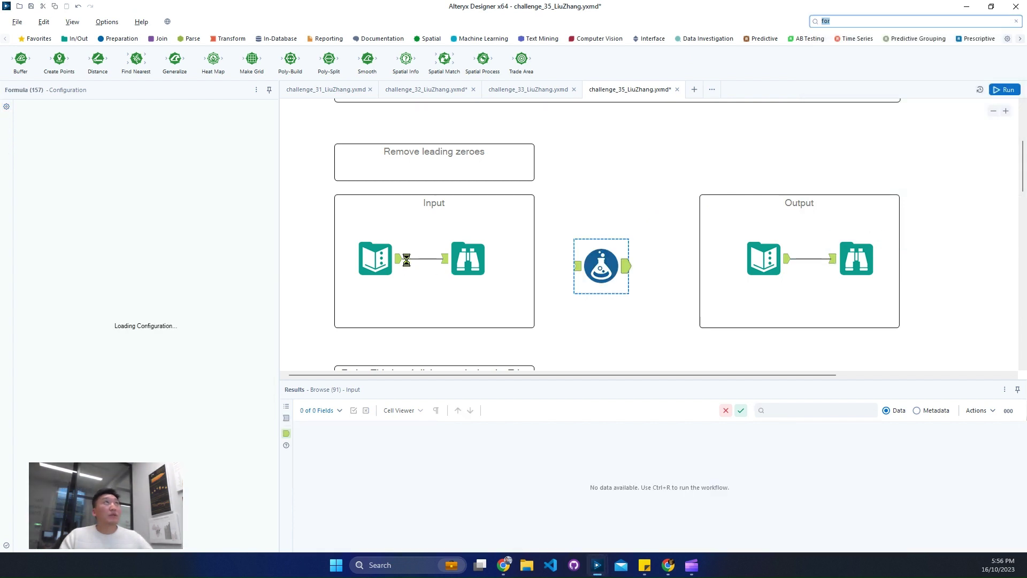
left_click_drag(400, 259, 576, 266)
key("ctrl+r")
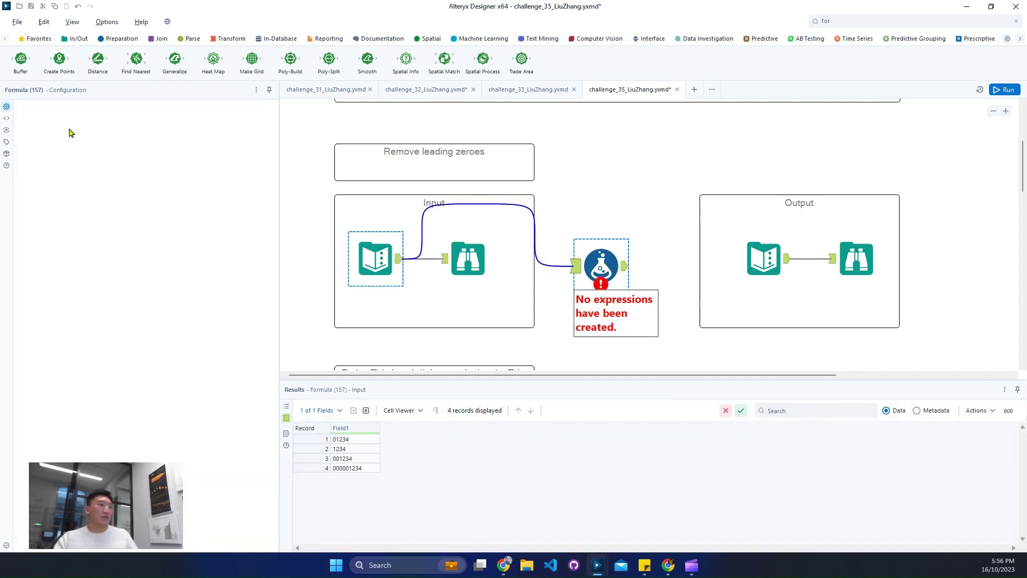
Step: Create an output column named Trimmed in the Formula tool with the expression TrimLeft([Field1],'0')
left_click(64, 117)
type("Trimmed")
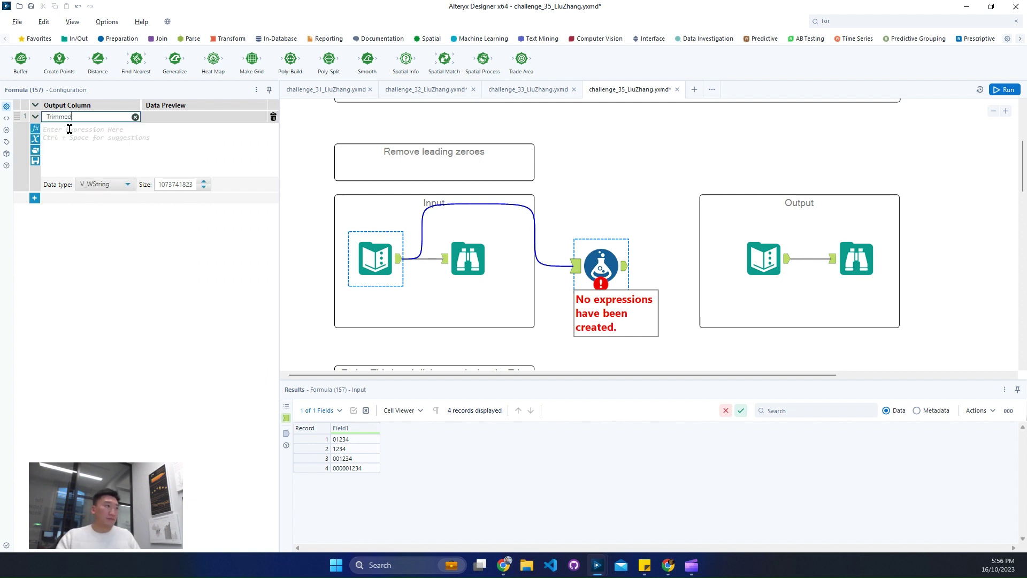
left_click(69, 129)
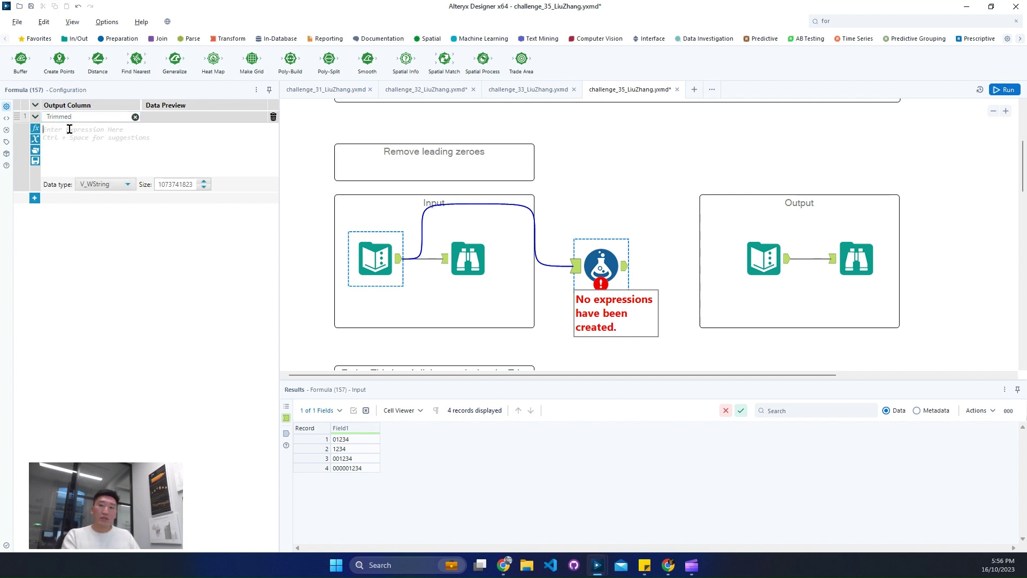
type("trim")
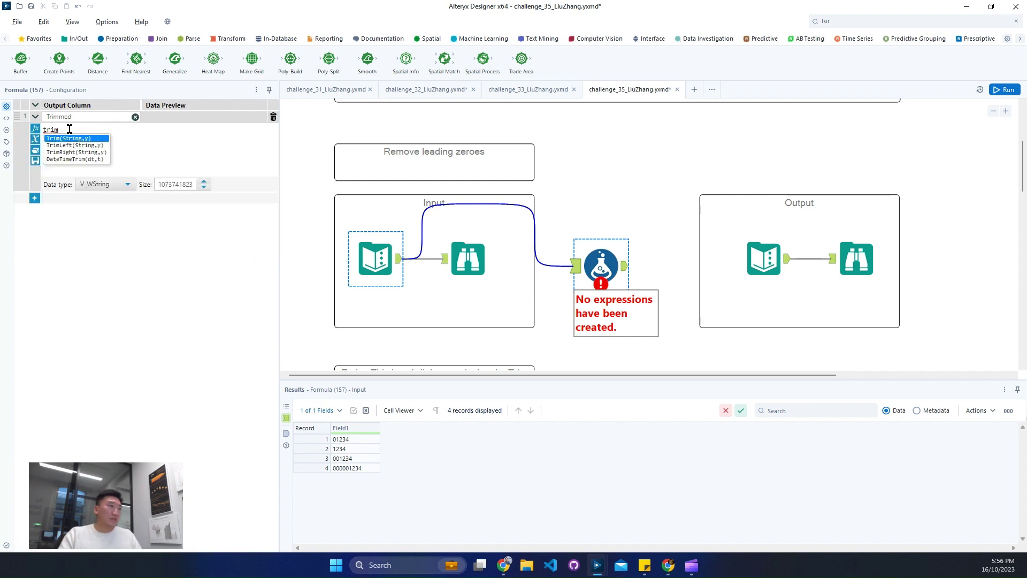
key("Down")
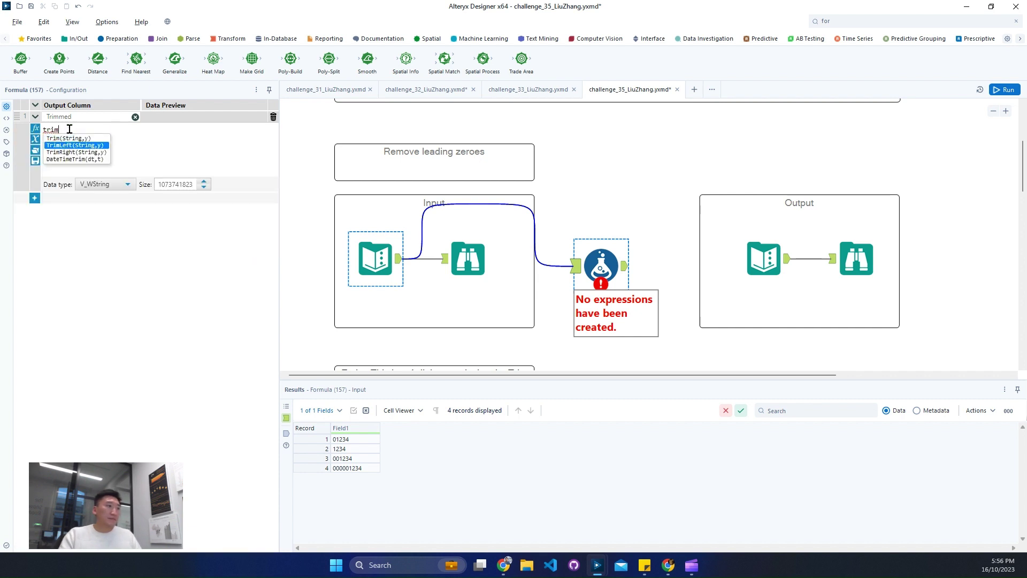
key("Return")
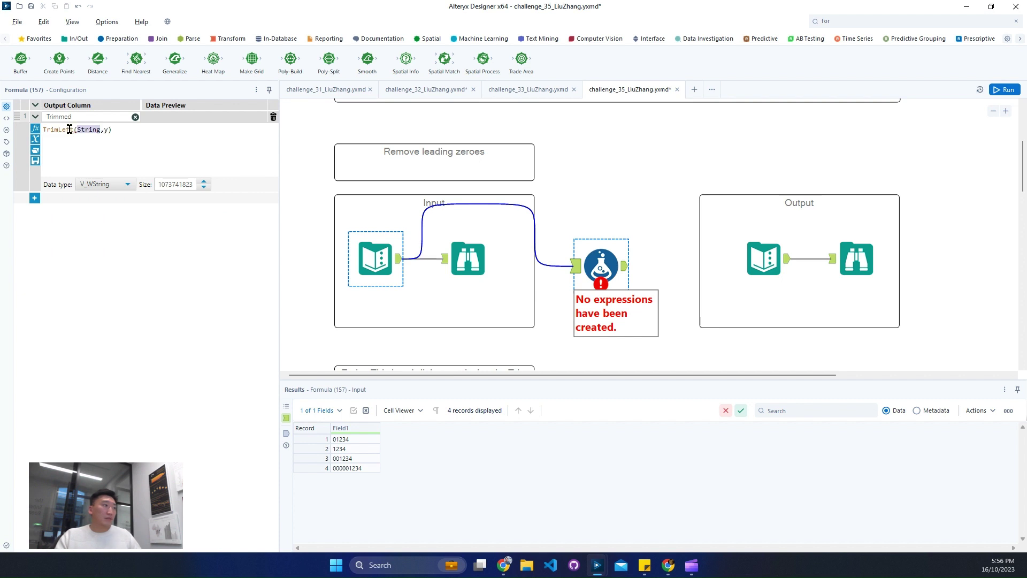
type("[F")
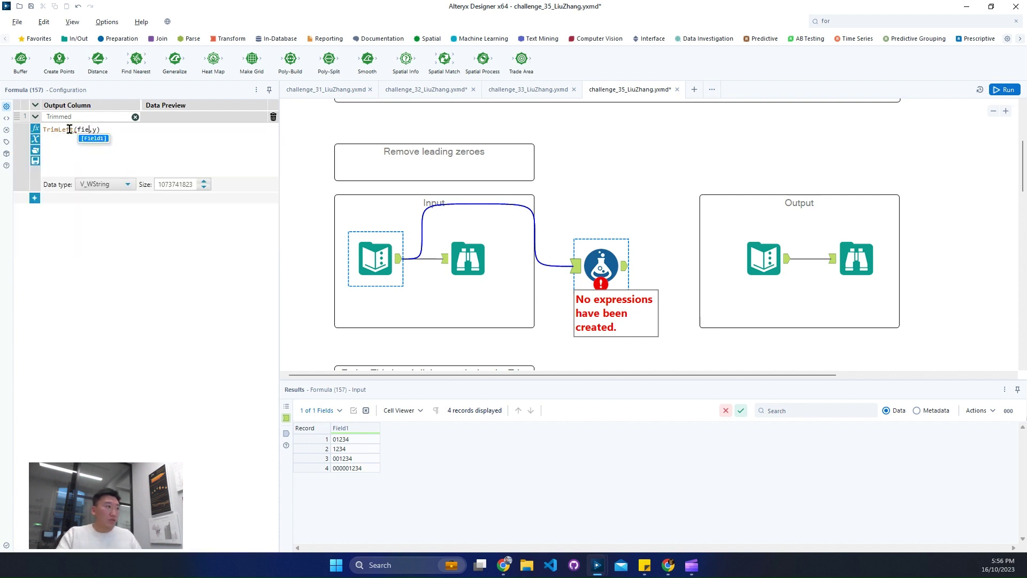
key("Return")
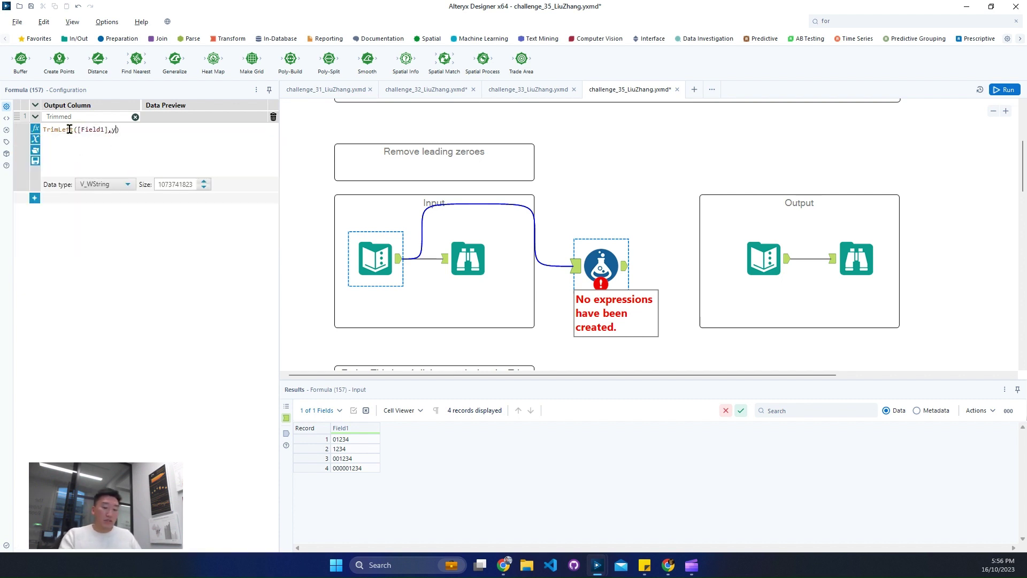
type("'0'")
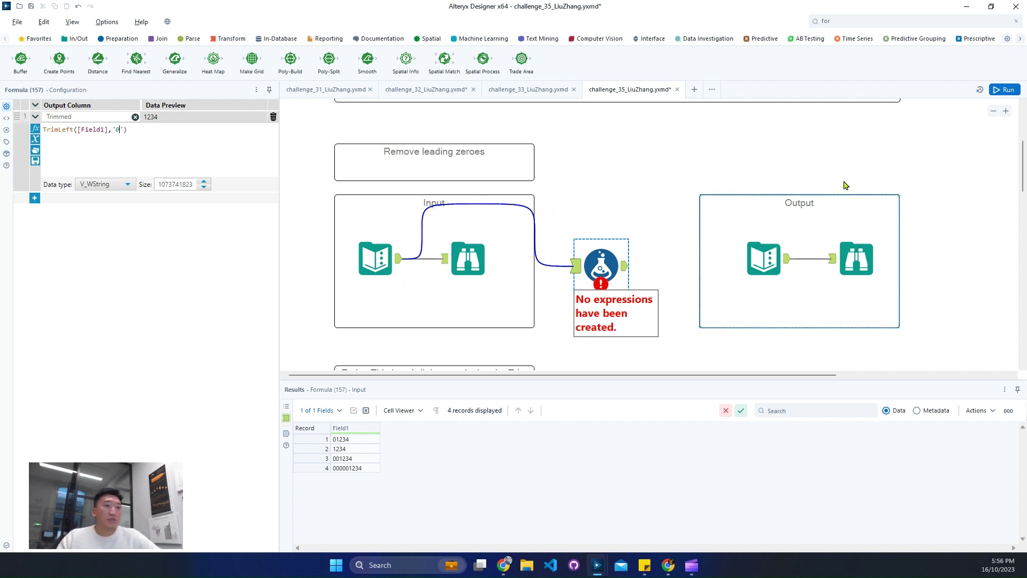
Step: Run the workflow and inspect the output records of the "Remove leading zeroes" Formula tool
scroll(659, 190, "down", 3)
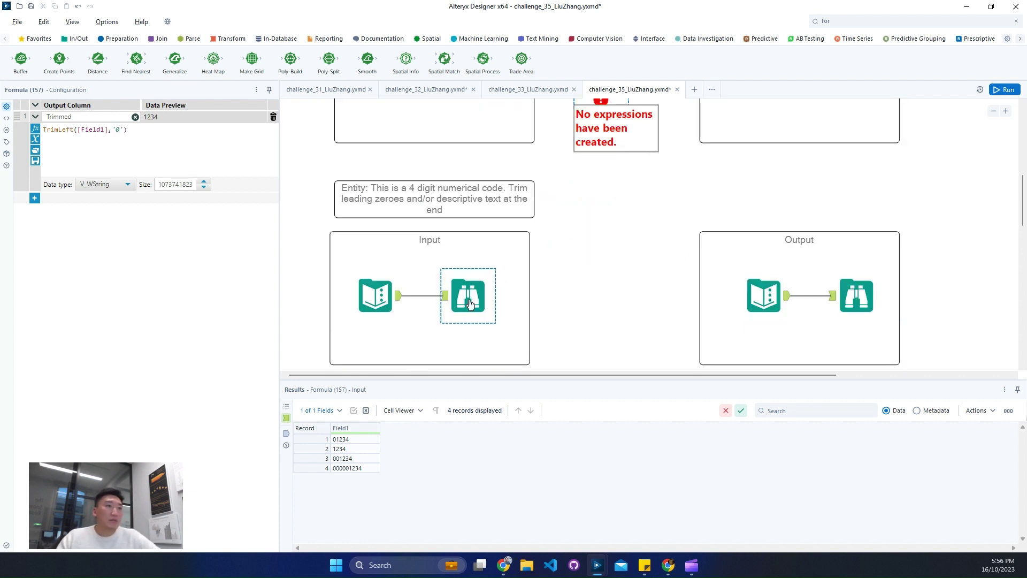
left_click(1005, 90)
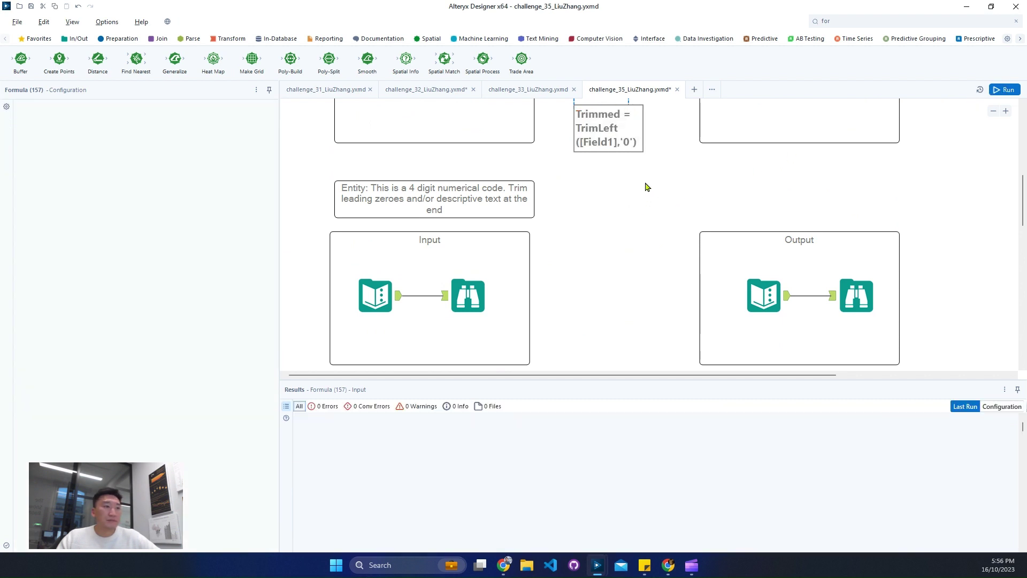
key("ctrl+r")
scroll(644, 189, "up", 4)
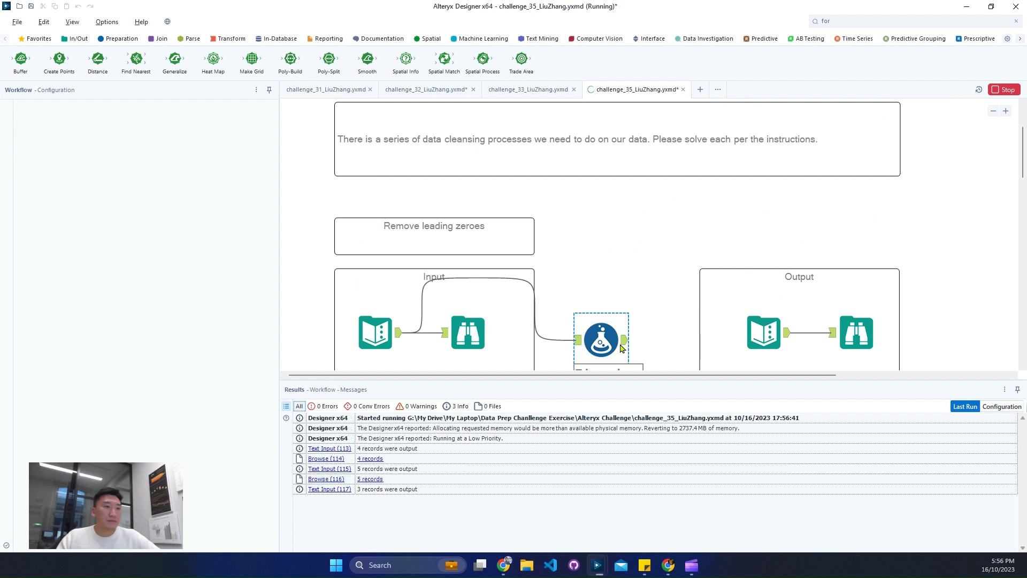
left_click(625, 341)
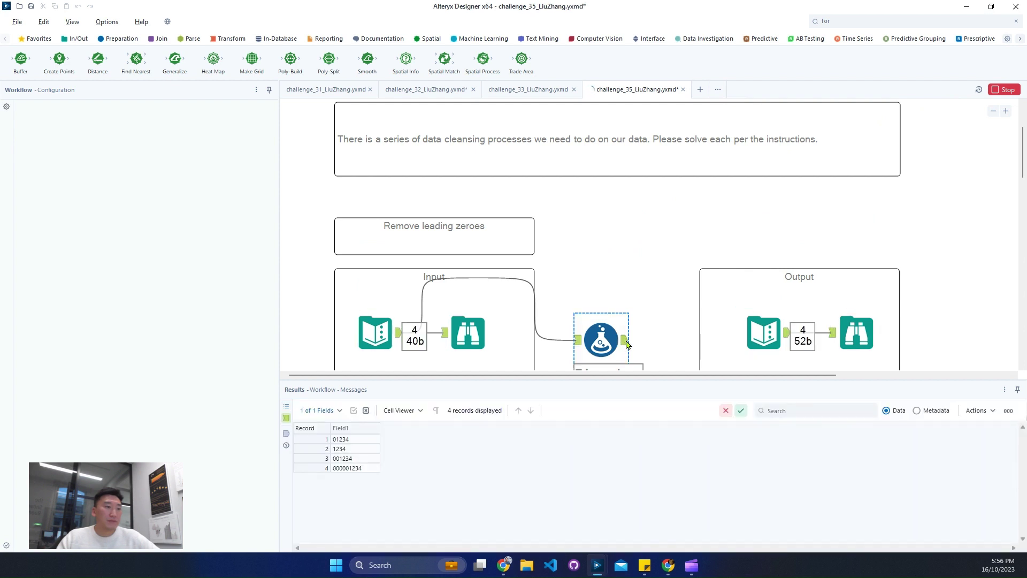
left_click(626, 342)
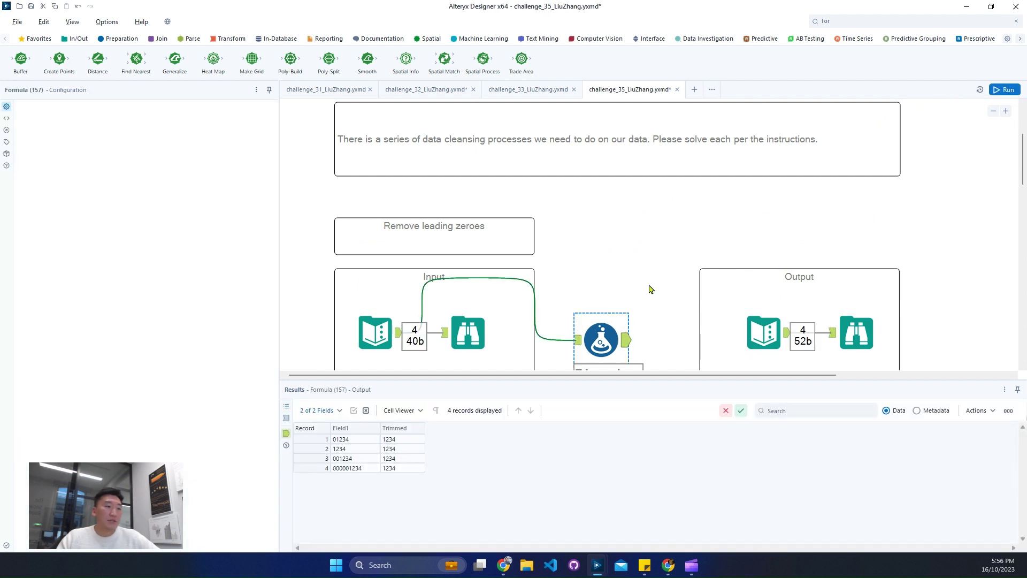
Step: Examine the input records of the Entity exercise about the 4 digit numerical code
scroll(650, 288, "down", 2)
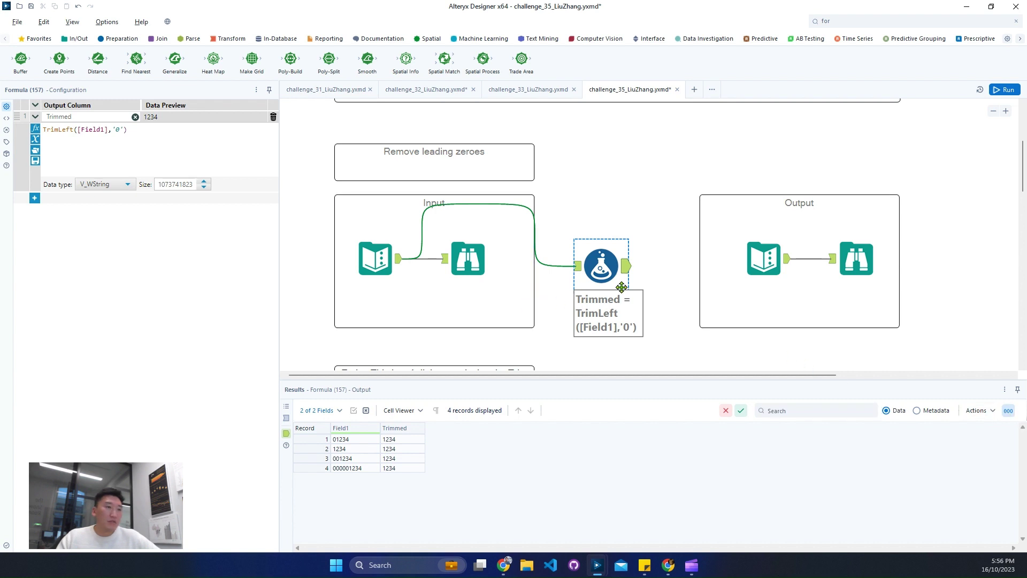
scroll(621, 288, "down", 3)
left_click(481, 325)
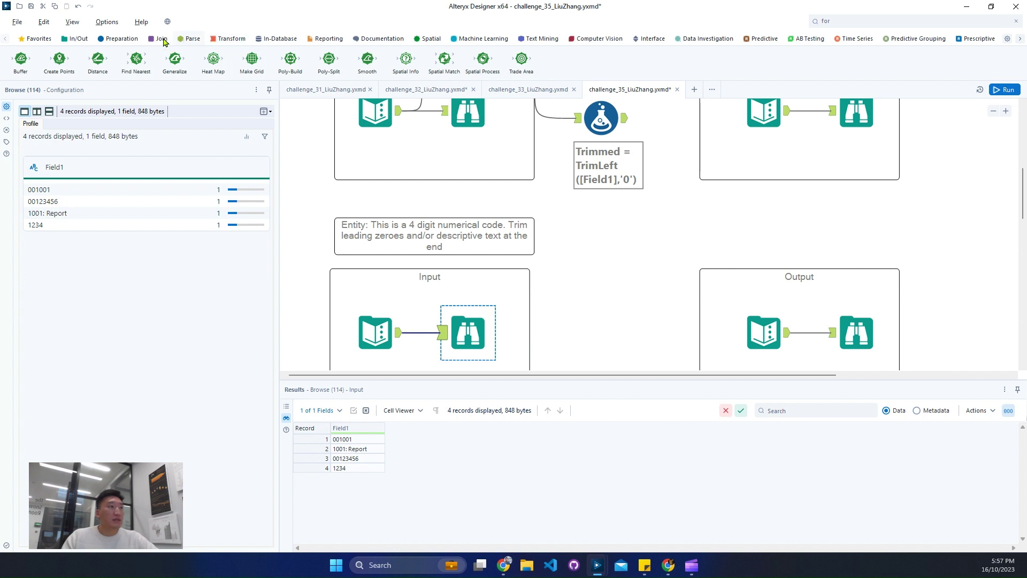
Step: Copy the first exercise's Formula tool into the Entity exercise, connect the Entity Text Input to it, and run the workflow
left_click(122, 39)
left_click(587, 133)
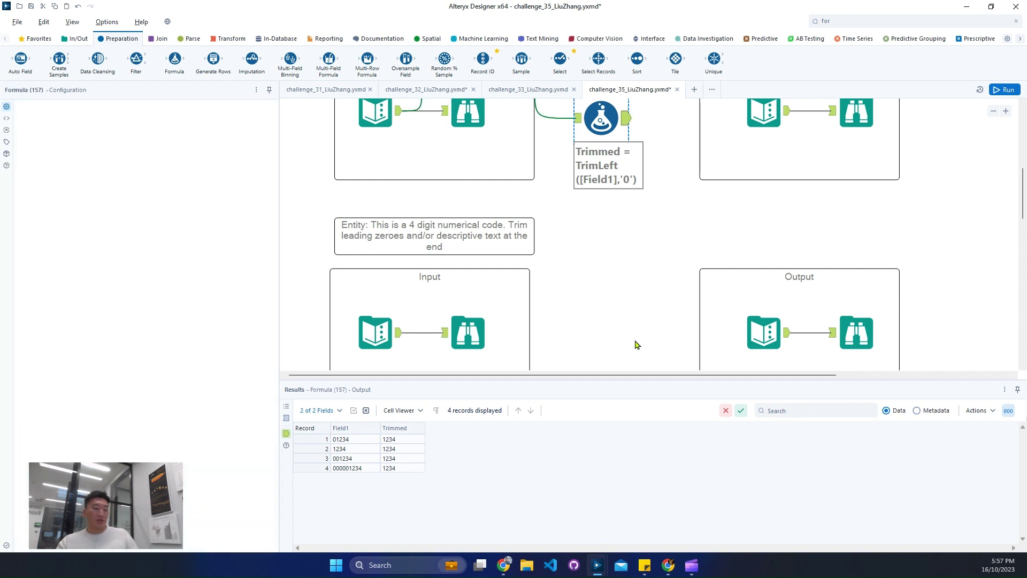
key("ctrl+v")
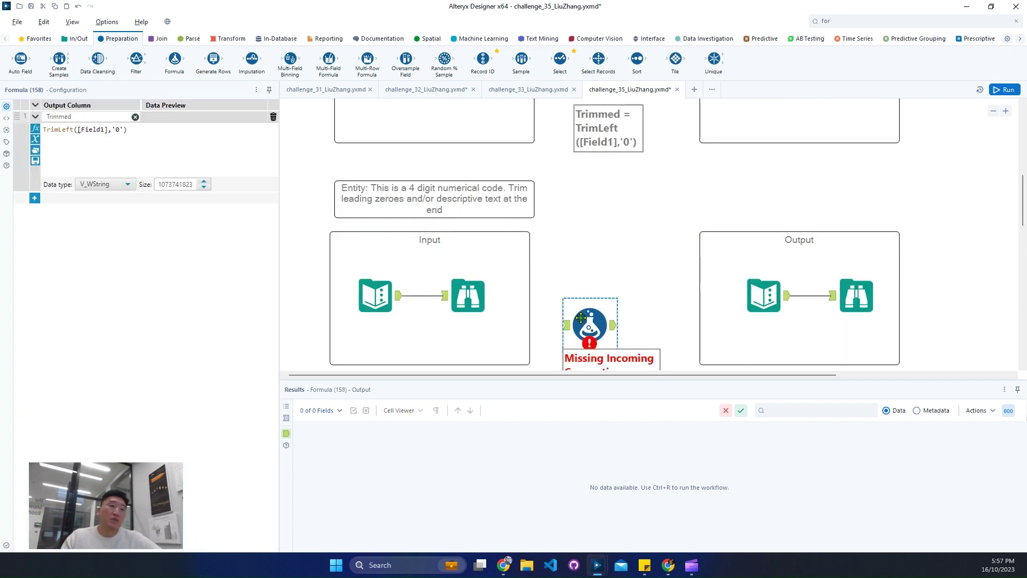
left_click_drag(399, 295, 565, 325)
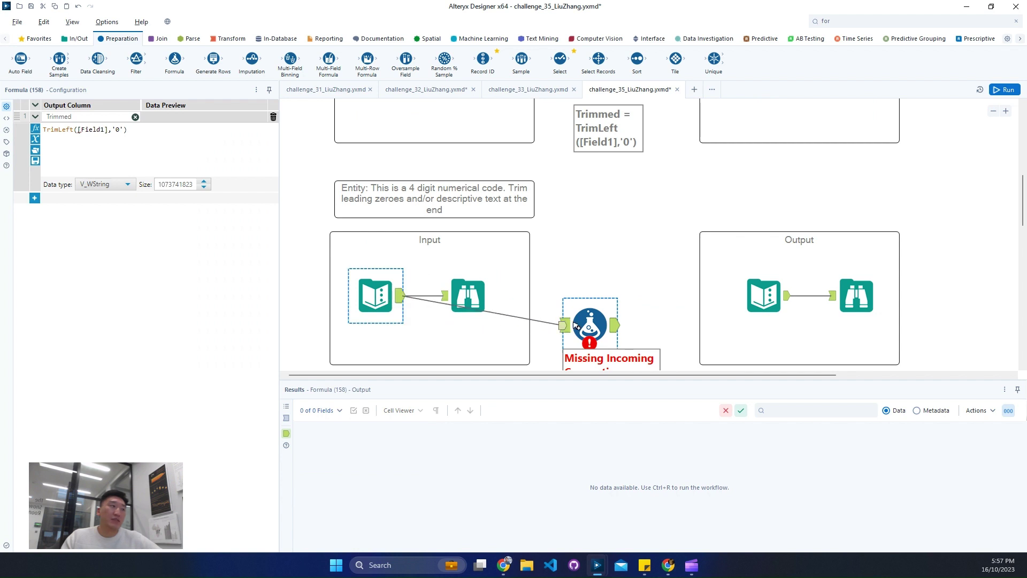
key("ctrl+r")
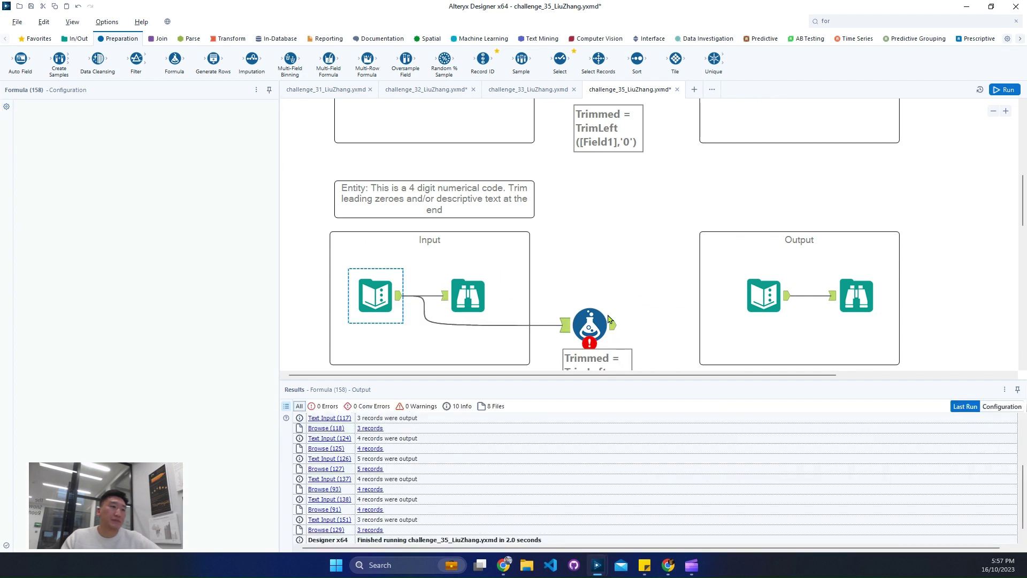
Step: Split the copied TrimLeft expression in the Entity Formula tool so that [Field1] stands on its own line
left_click(591, 326)
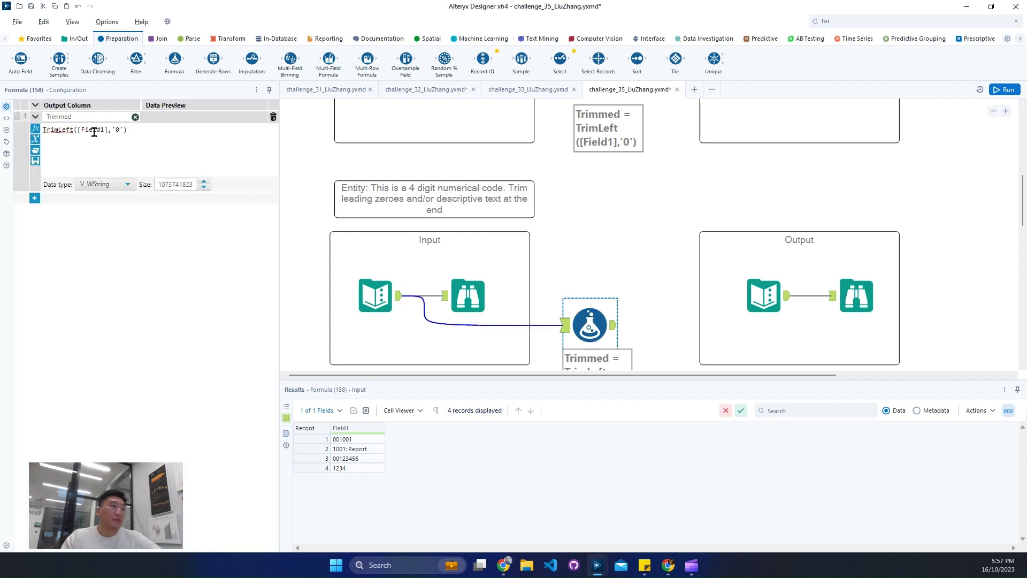
key("Return")
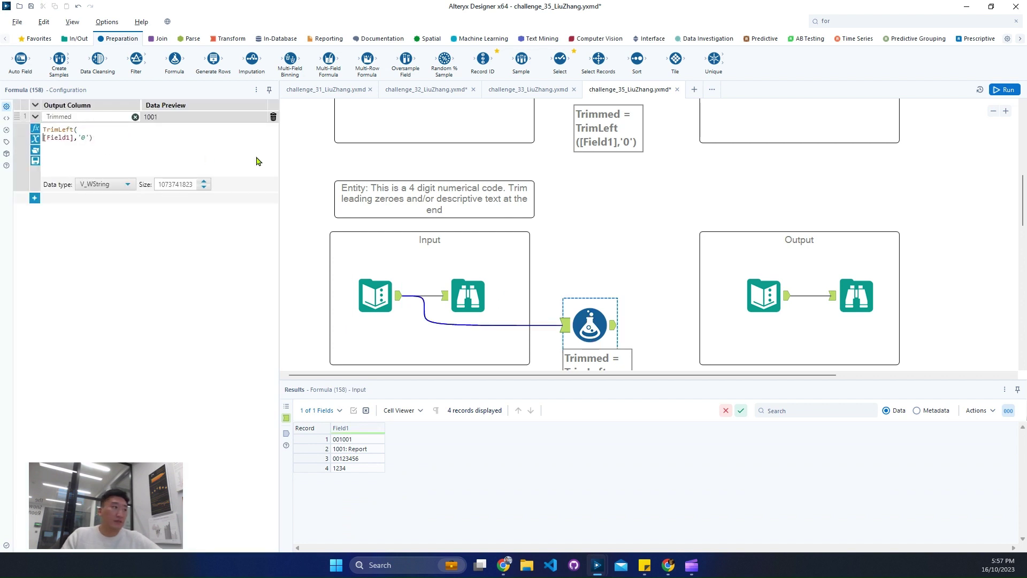
left_click(76, 137)
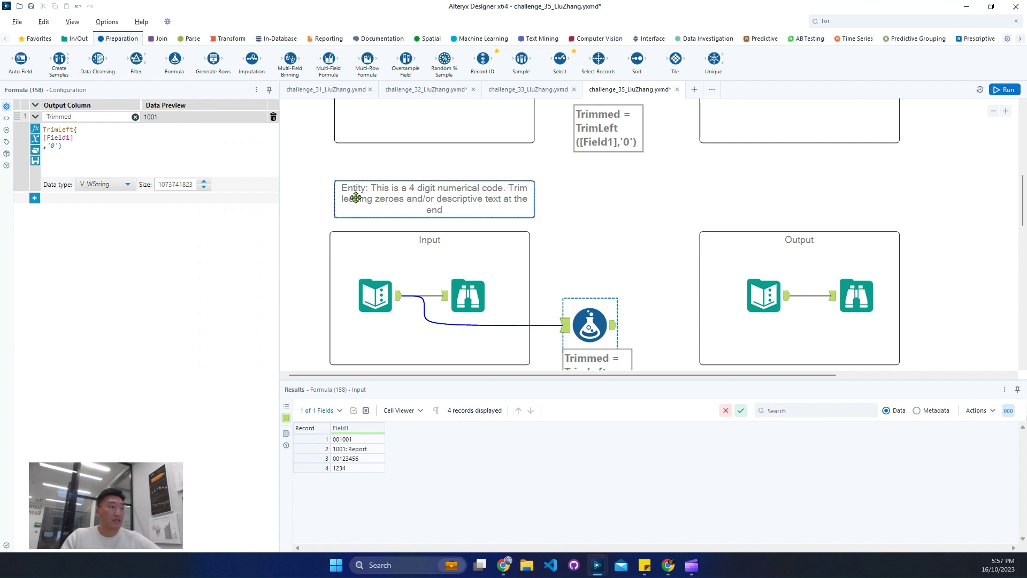
Step: Insert a REGEX_Replace function inside TrimLeft, ahead of the existing [Field1], with [Field1] as its string argument
type("REGEX_Replace")
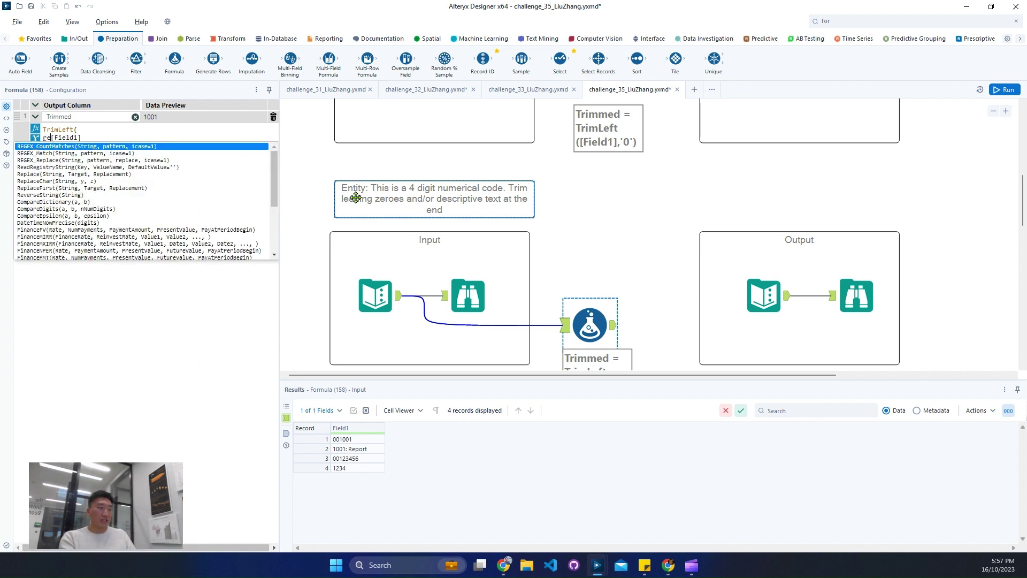
key("Return")
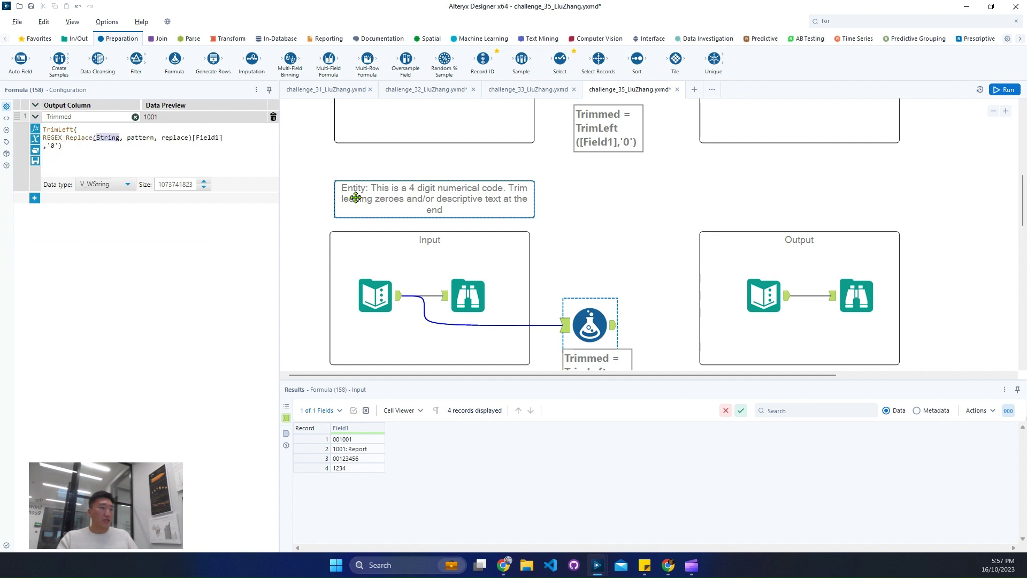
key("BackSpace")
type("[Field1]")
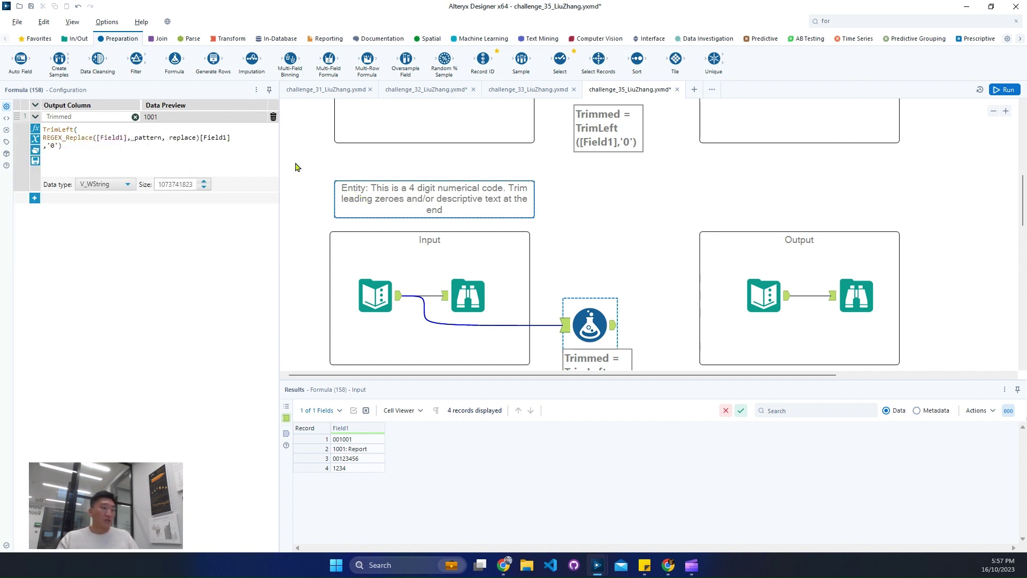
Step: Set the pattern argument of REGEX_Replace in the Entity Formula expression to '\d+.*'
double_click(149, 138)
type("''")
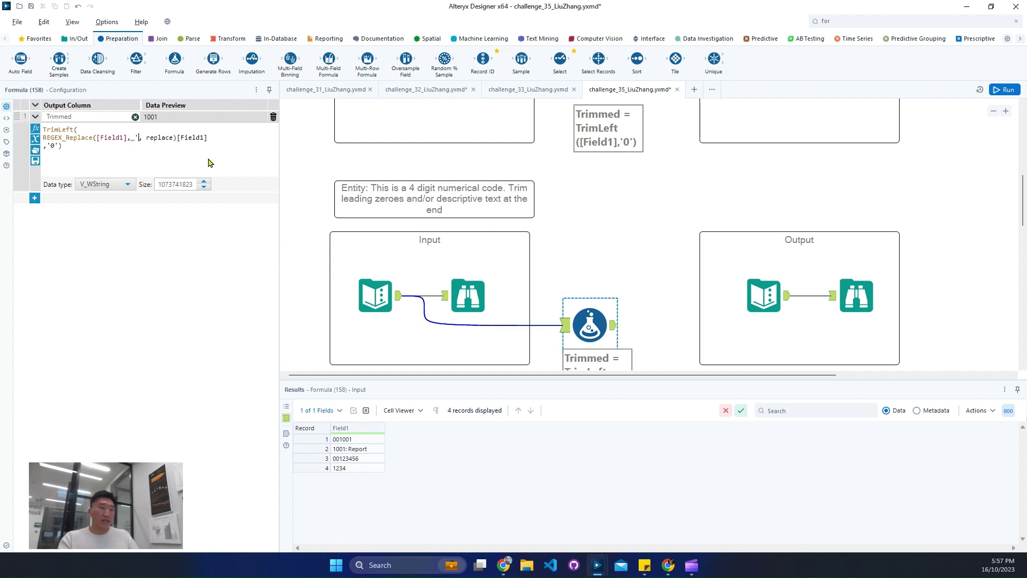
type("\\")
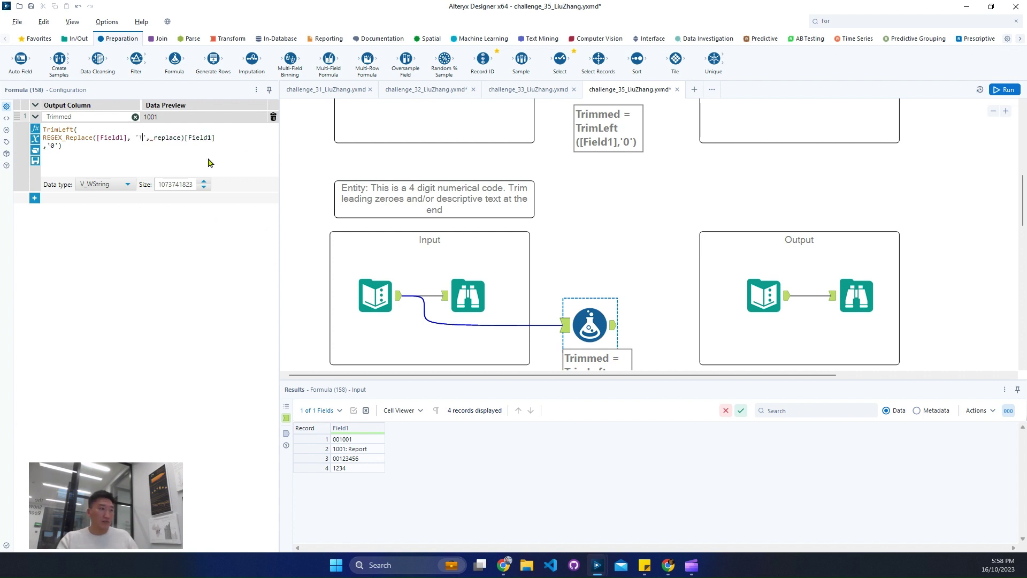
type("d+")
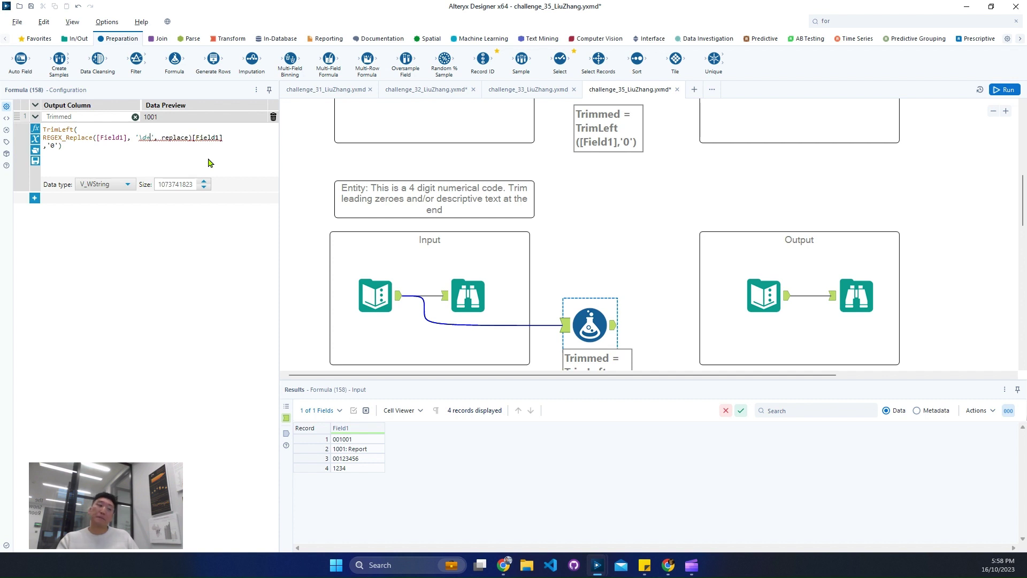
type(".*")
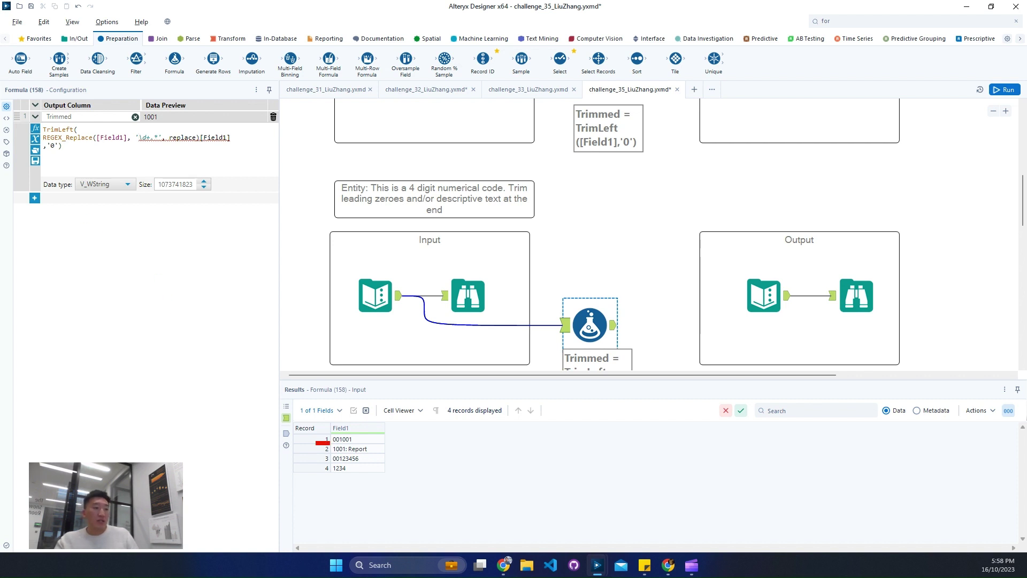
left_click_drag(330, 443, 408, 458)
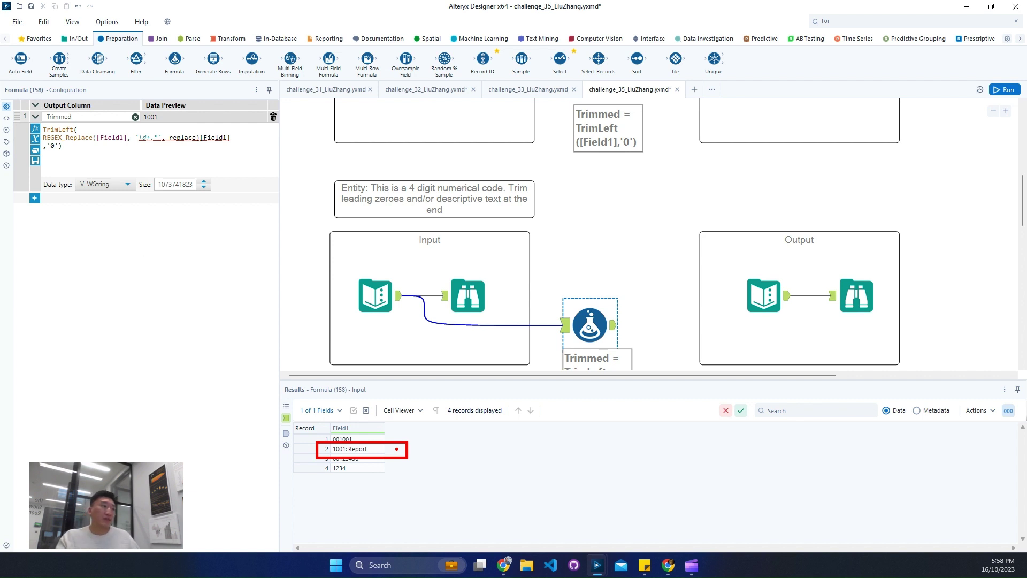
key("Escape")
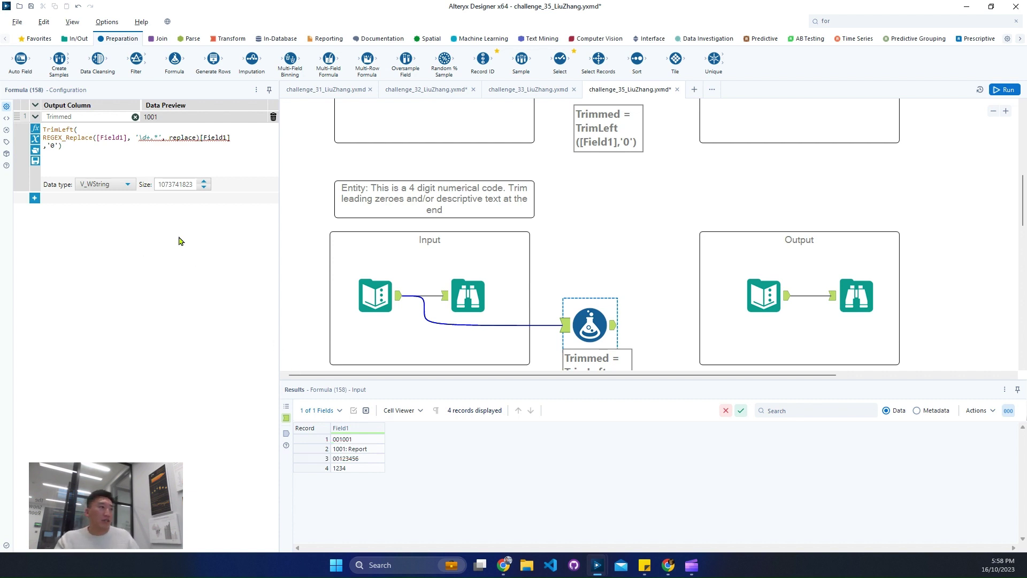
Step: Enclose \d+ in a capture group in the REGEX_Replace pattern and set the replacement argument to '$1'
left_click(138, 139)
type("(\\d+")
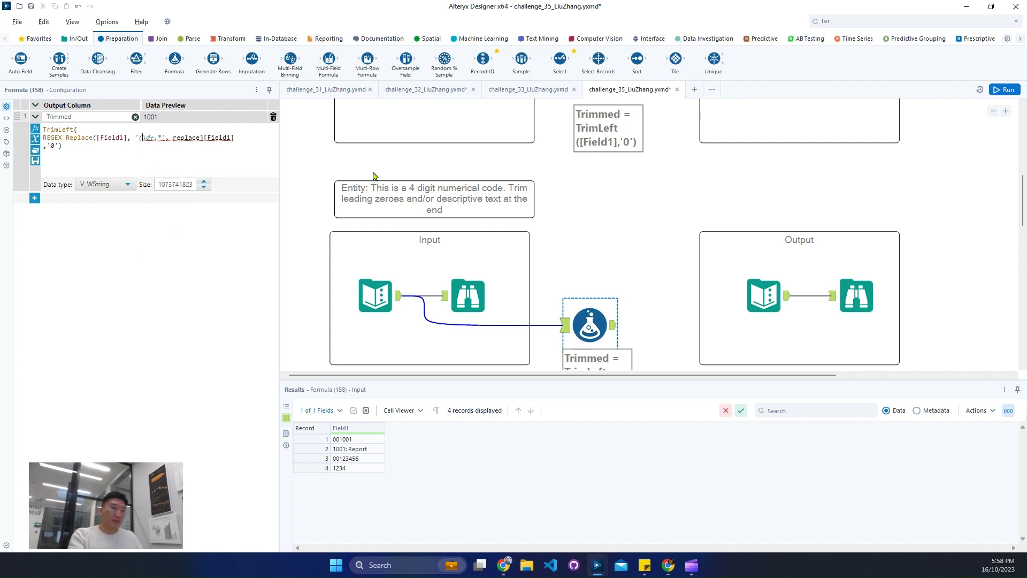
type(")")
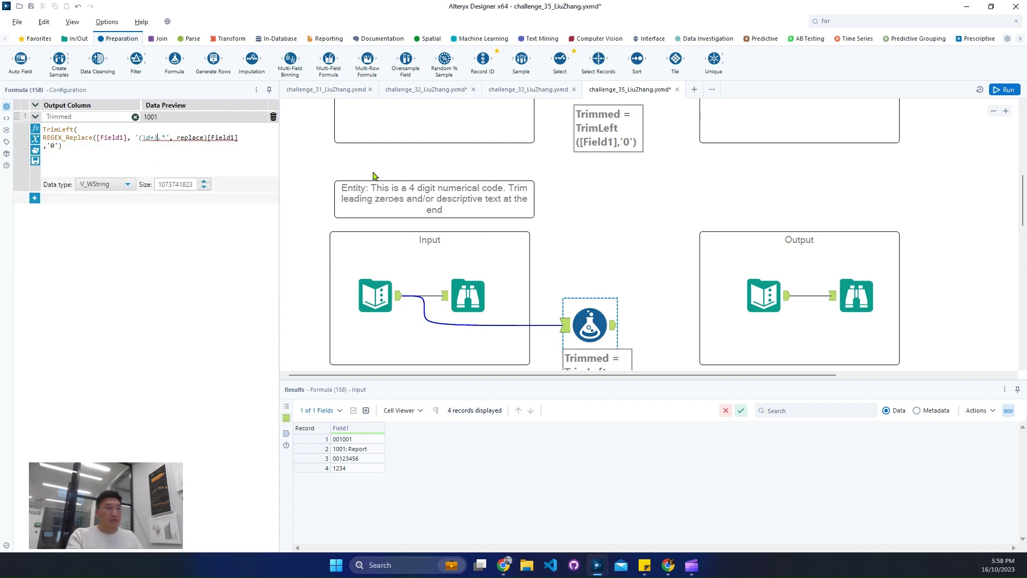
double_click(188, 138)
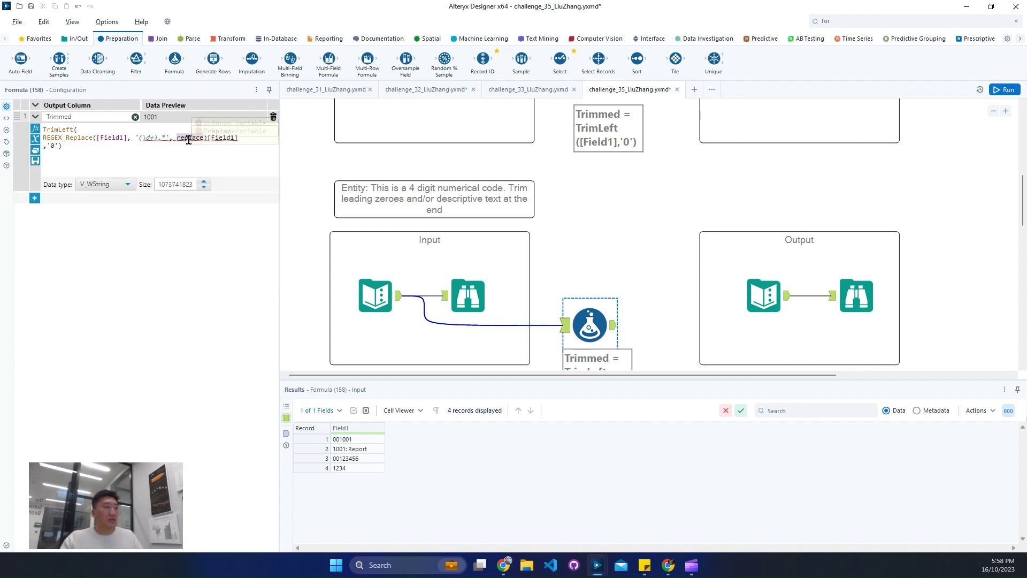
type("', '$1")
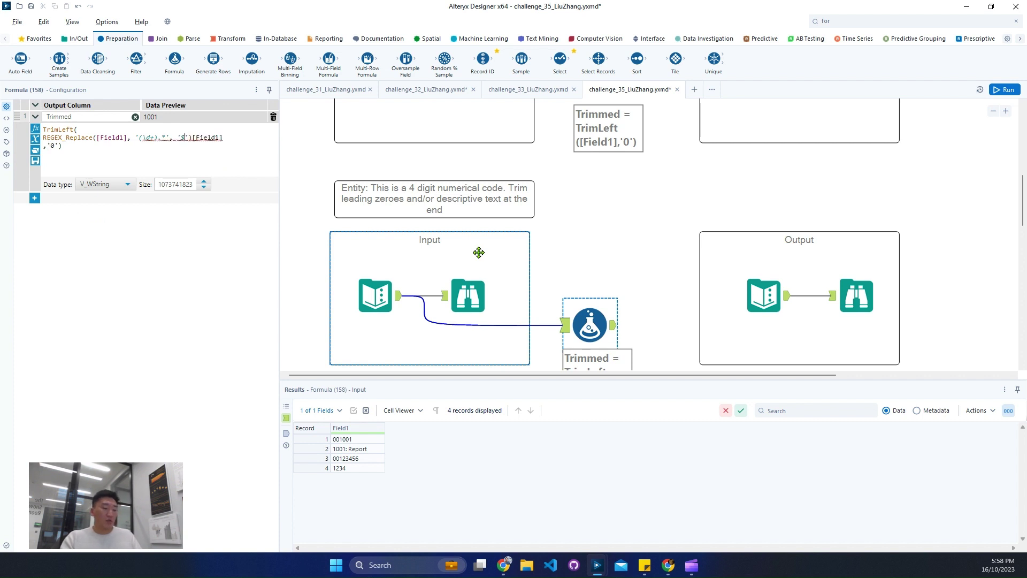
Step: Delete the leftover [Field1] after the REGEX_Replace call and run the workflow
left_click_drag(196, 137, 227, 138)
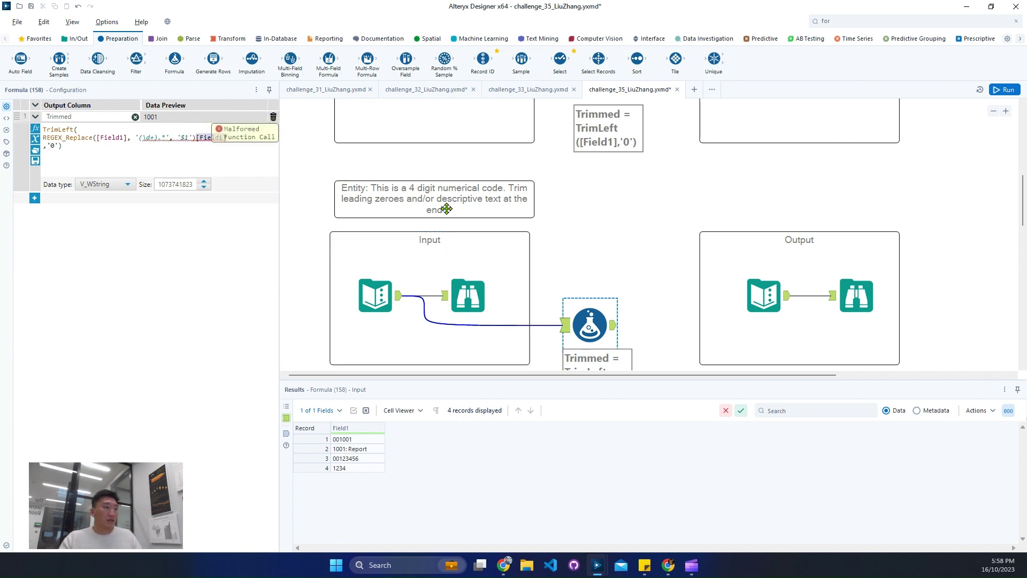
key("BackSpace")
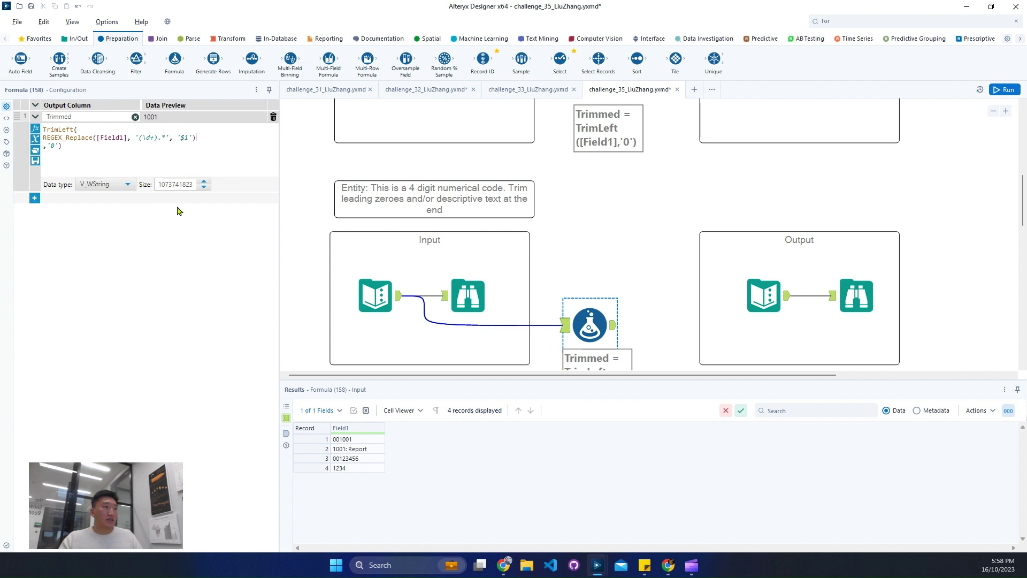
scroll(598, 238, "down", 3)
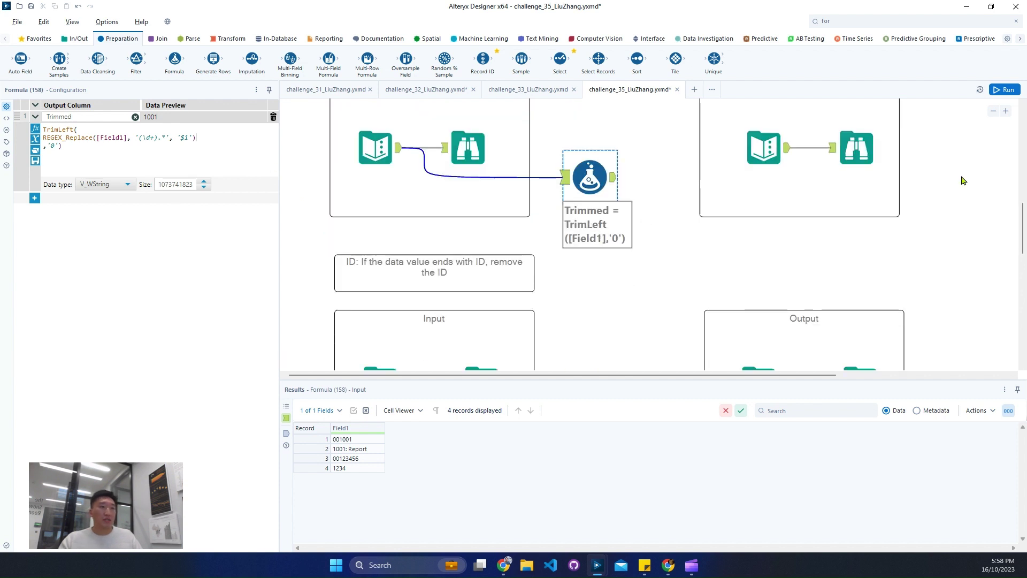
left_click(1005, 89)
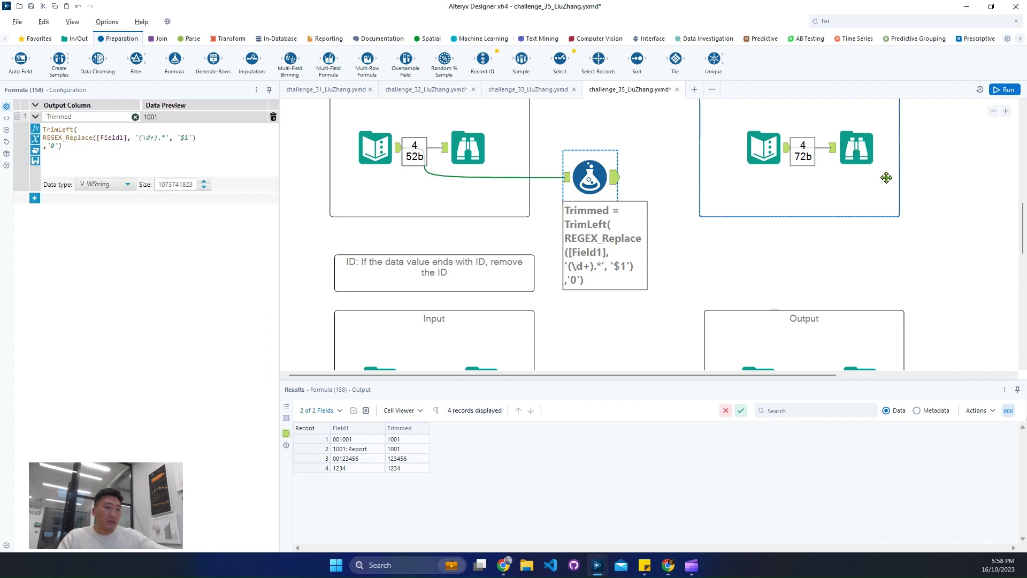
Step: Check the expected Entity output's records and field types against the Formula results and the data type options of the Trimmed column
left_click(860, 153)
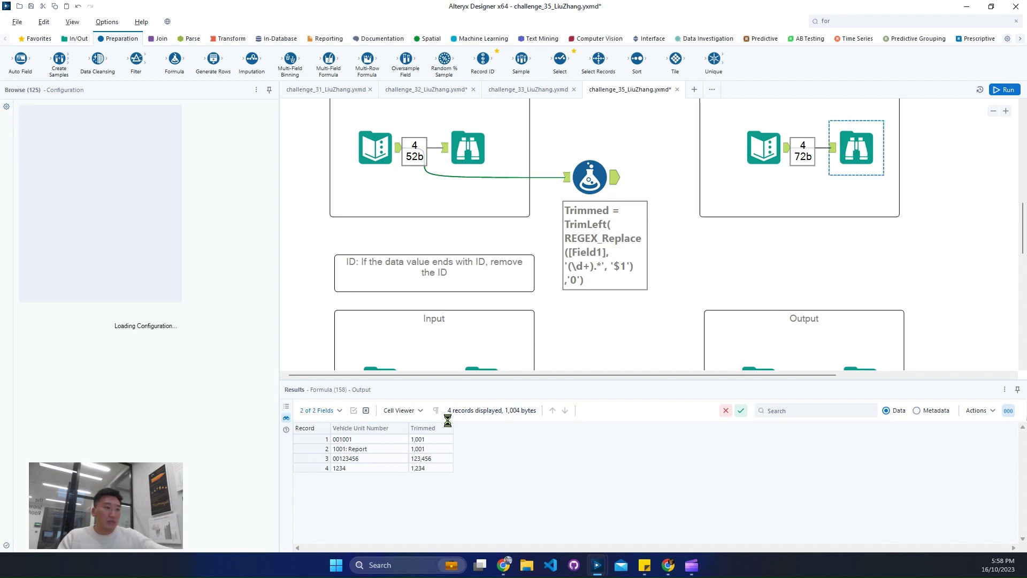
left_click(436, 468)
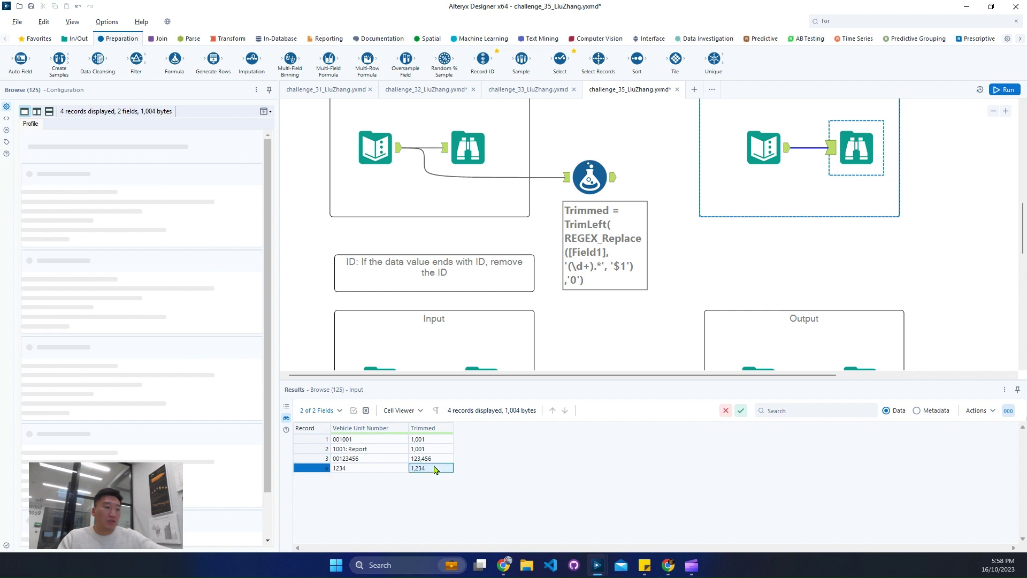
left_click(917, 410)
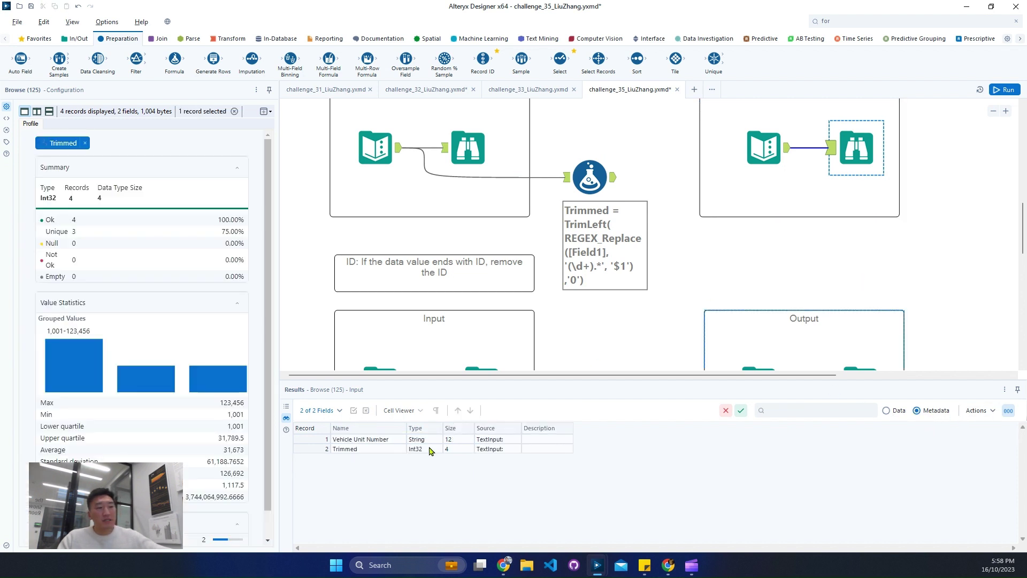
left_click(890, 410)
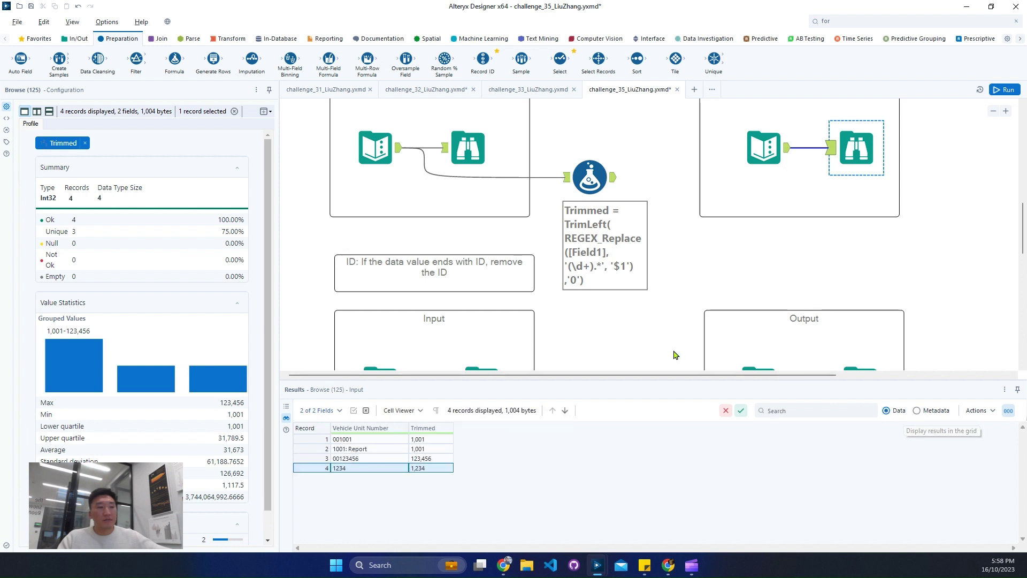
left_click(593, 181)
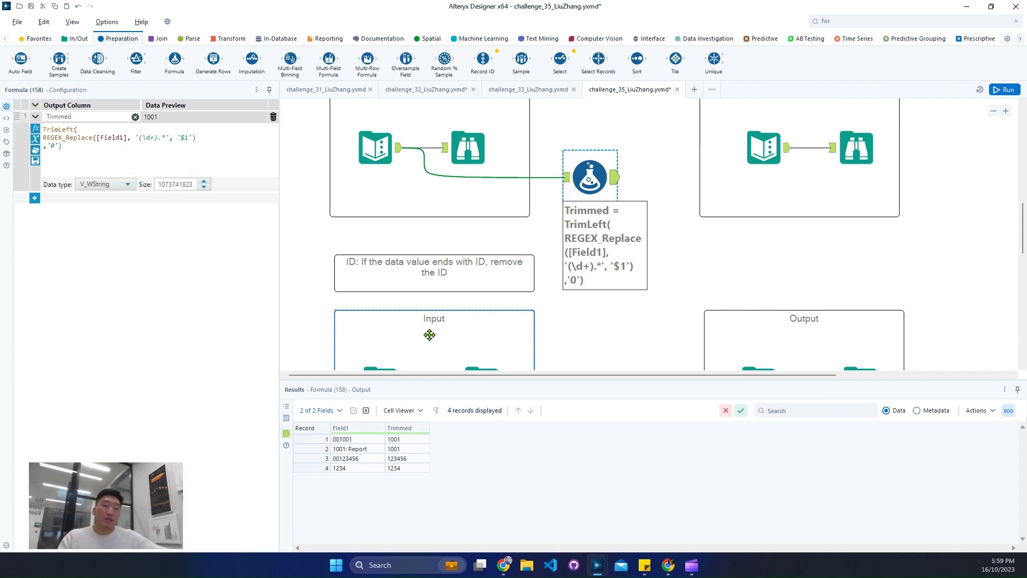
left_click(97, 186)
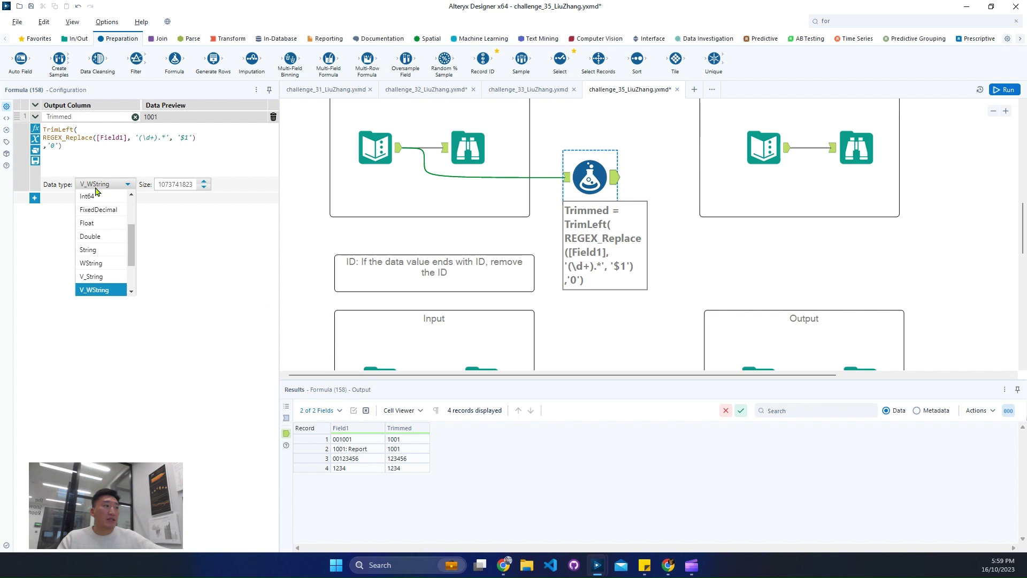
left_click(204, 291)
Step: Add a Formula tool to the ID exercise, connect the ID Text Input to it, and run the workflow
scroll(583, 348, "down", 5)
left_click(483, 209)
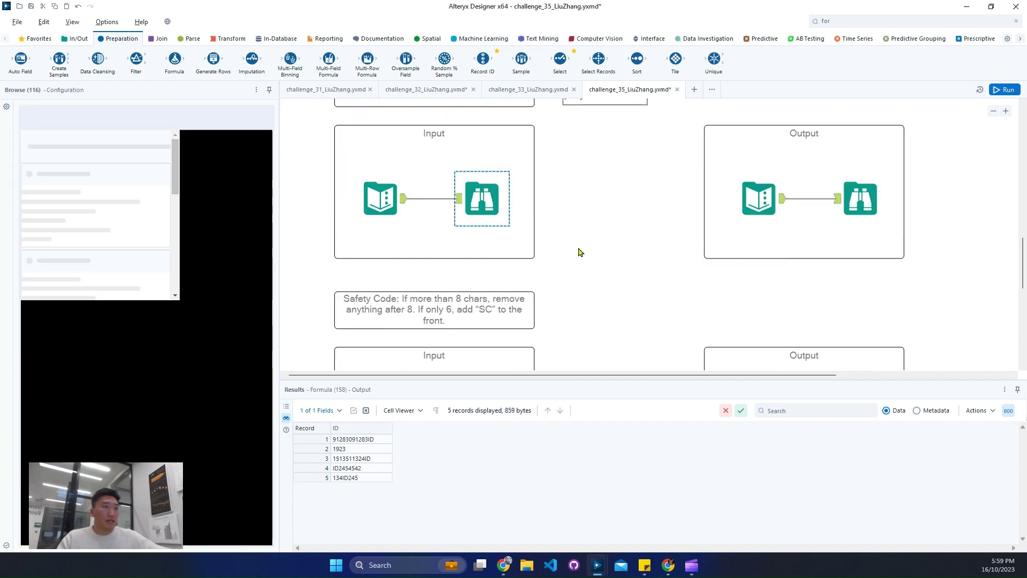
scroll(589, 252, "up", 3)
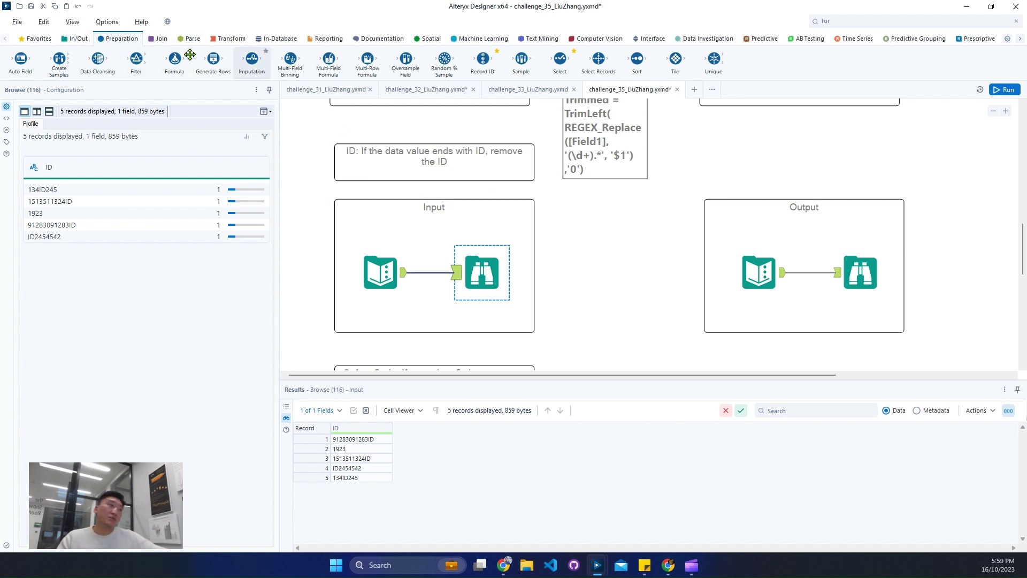
left_click_drag(183, 71, 634, 303)
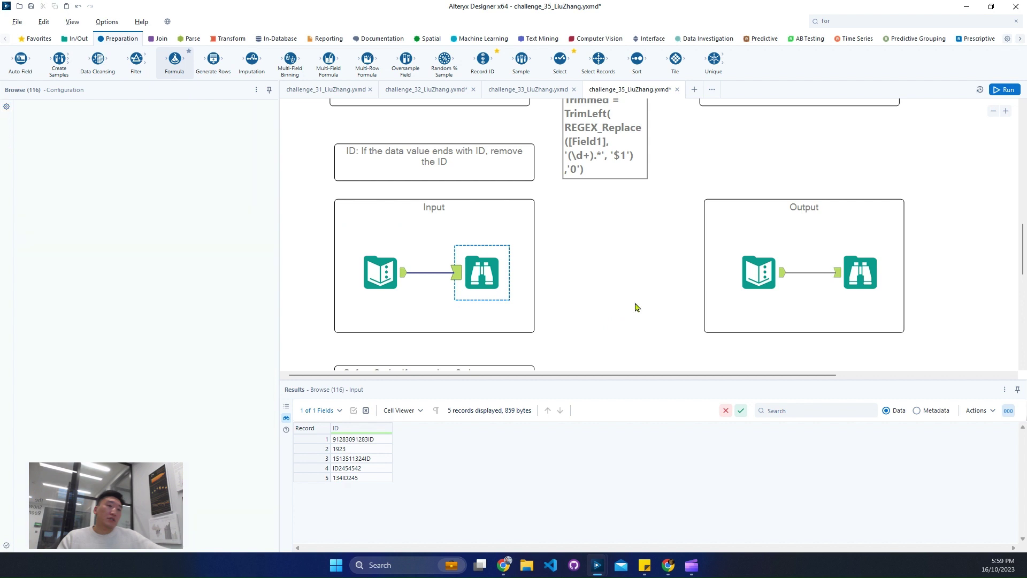
left_click(395, 278, "ctrl")
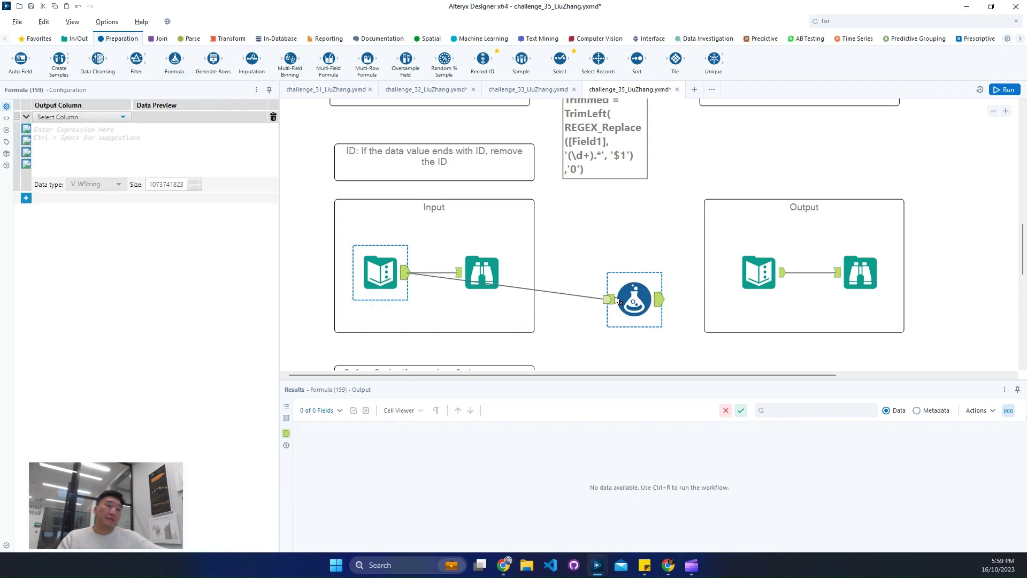
key("ctrl+r")
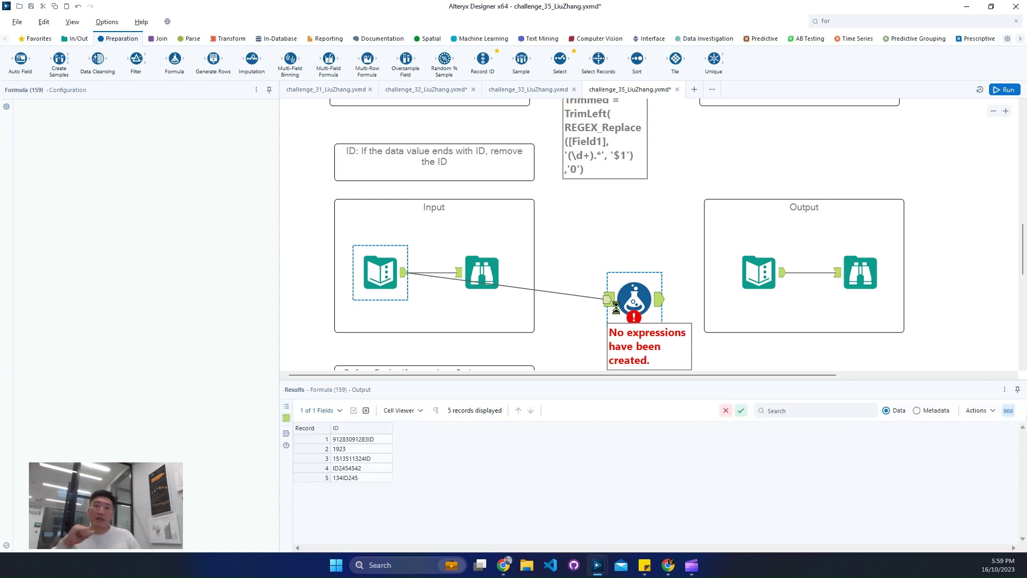
left_click(618, 312)
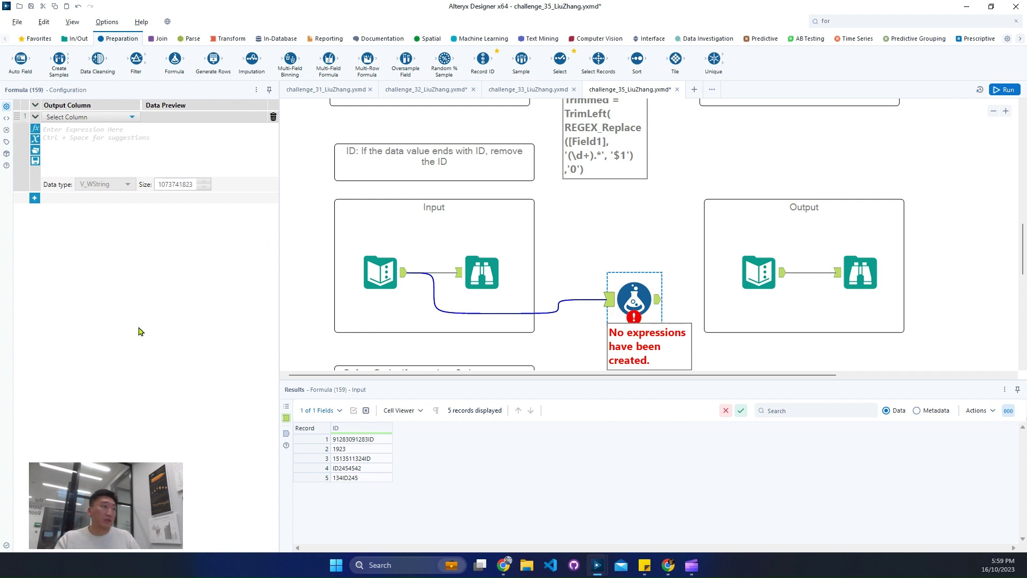
Step: Add a new output column named Trimmed in the ID exercise's Formula tool
left_click(97, 117)
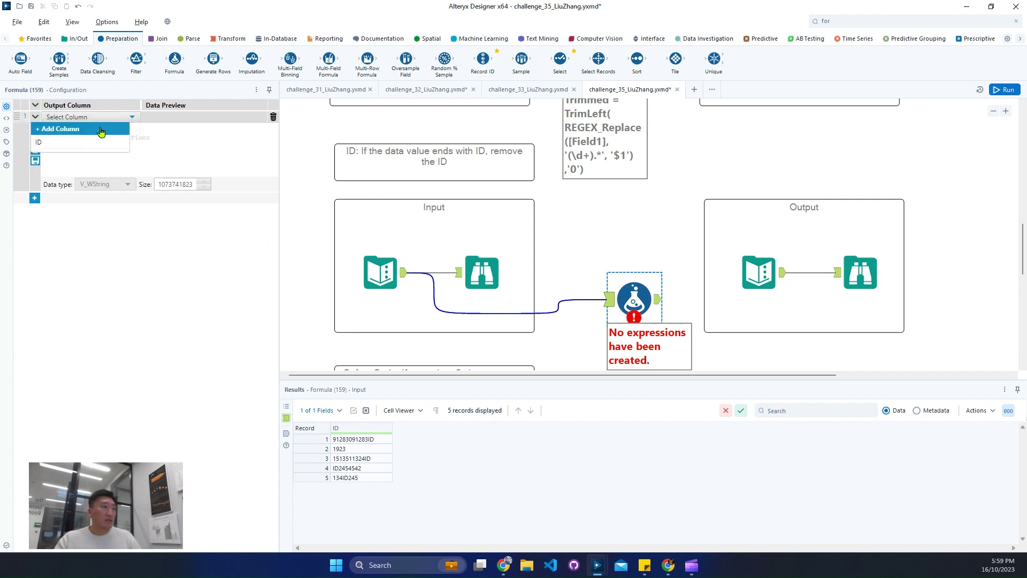
left_click(72, 130)
type("T")
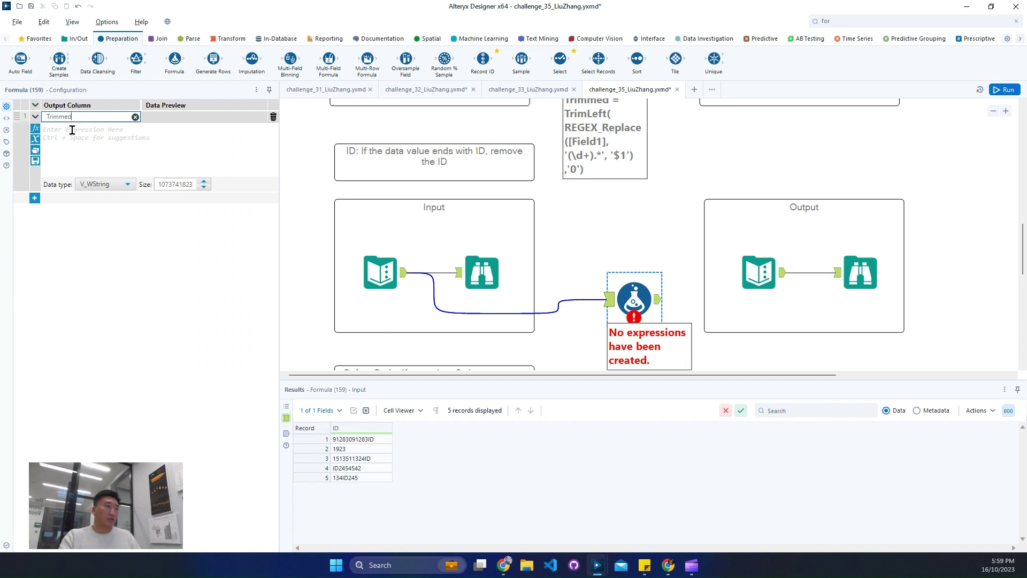
type("rimmed")
left_click(72, 130)
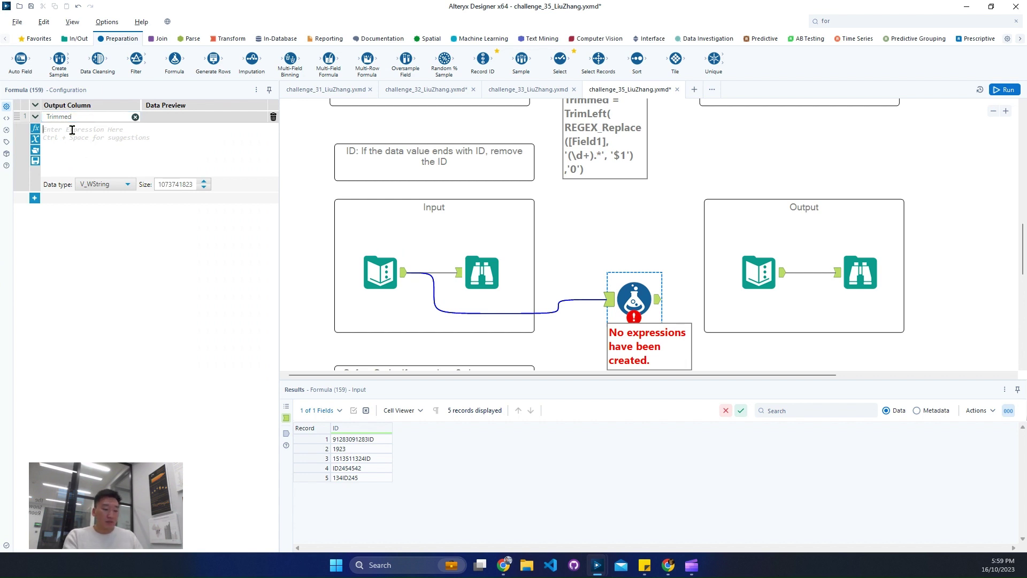
Step: Enter the expression TrimRight([ID],'ID') for the Trimmed column and select the Formula tool's output for viewing
type("trim")
key("Down")
key("Down")
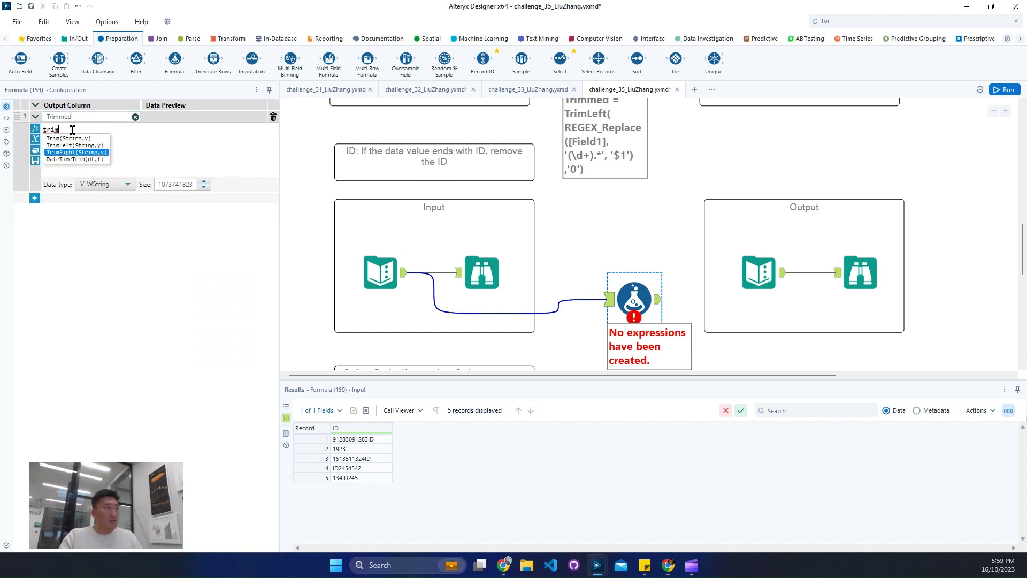
key("Return")
type("[I")
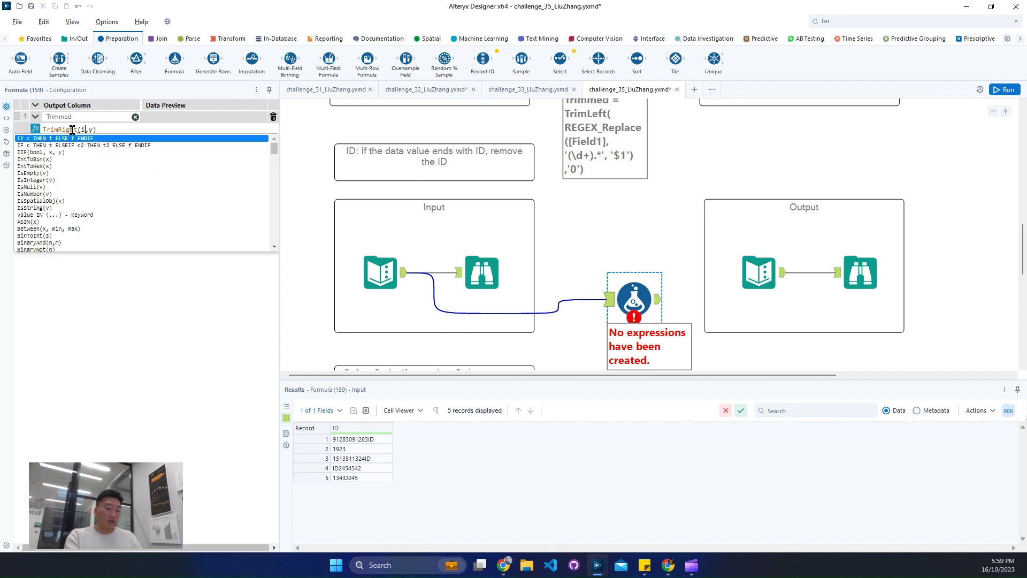
key("Return")
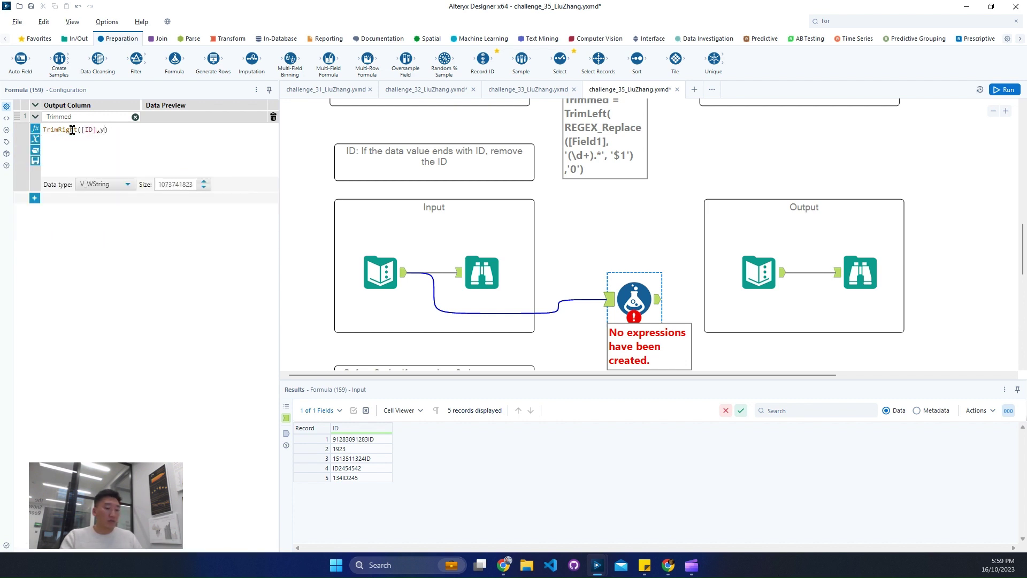
type("'")
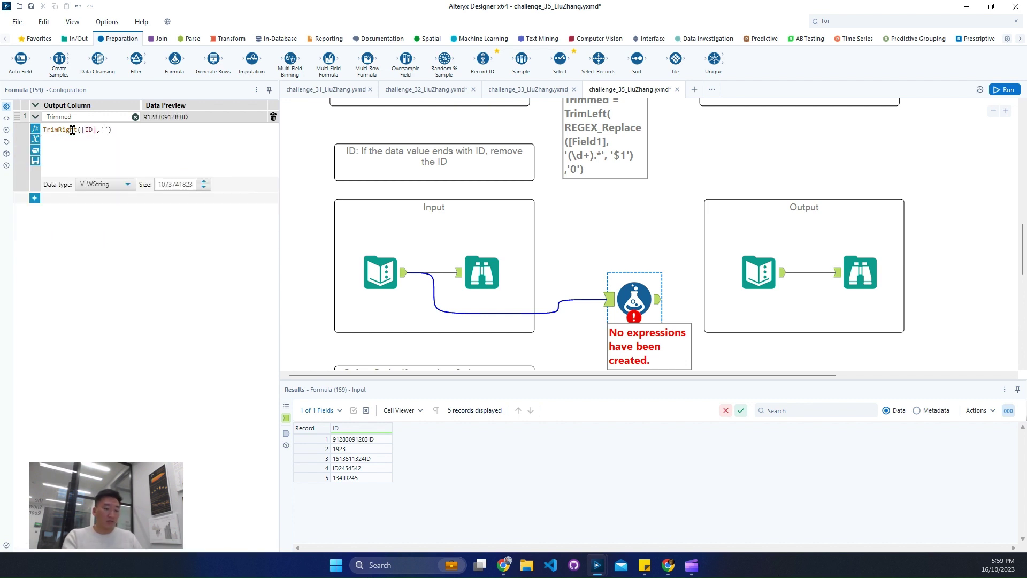
type("ID")
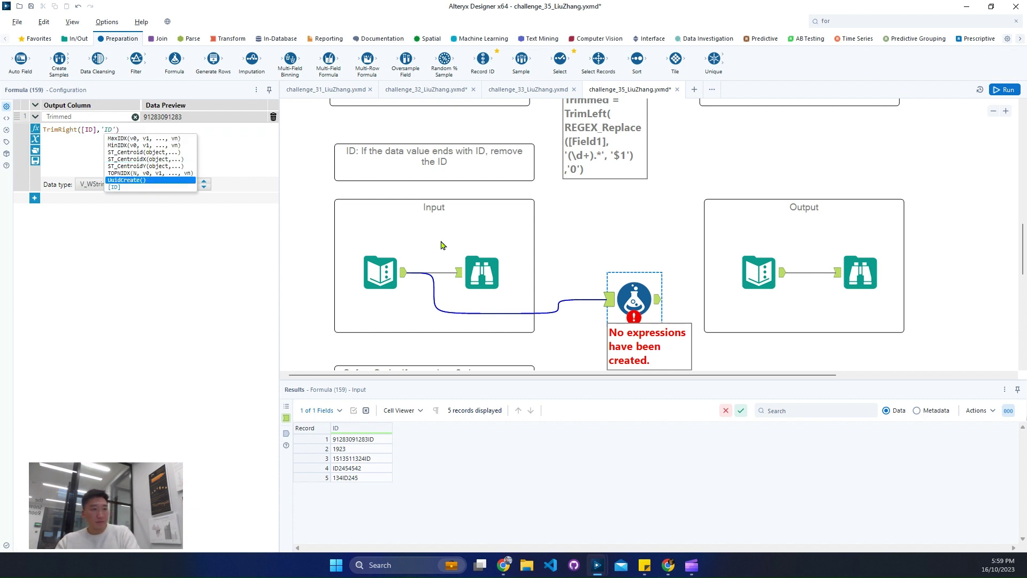
left_click(658, 303)
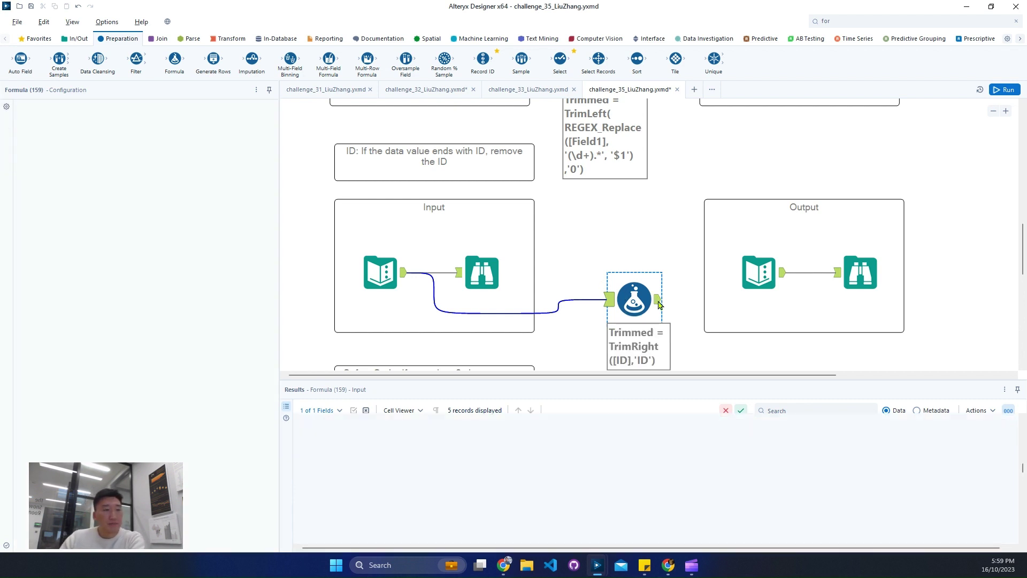
Step: Run the workflow and check the ID exercise's Formula output against the expected output
key("ctrl+r")
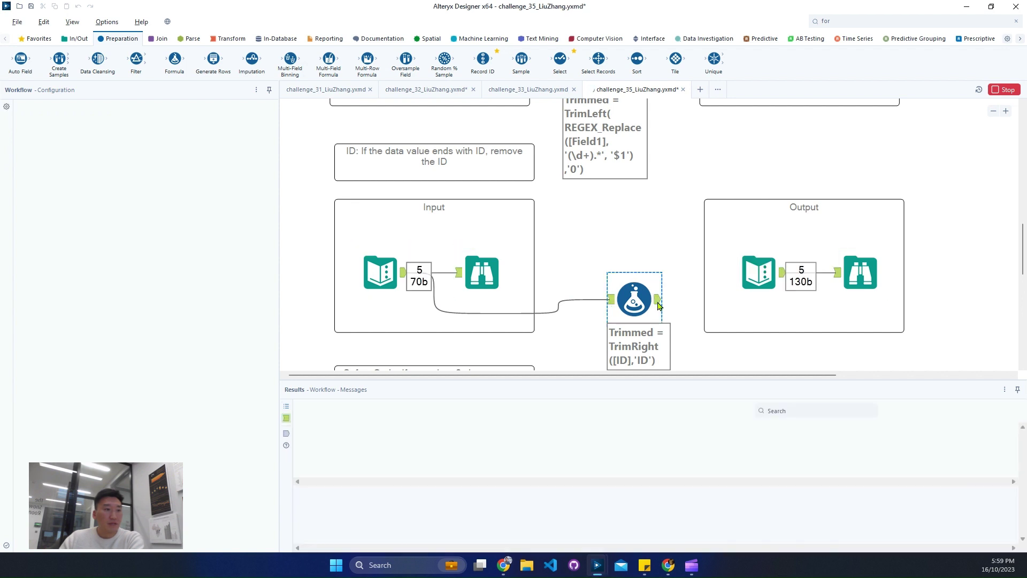
left_click(658, 306)
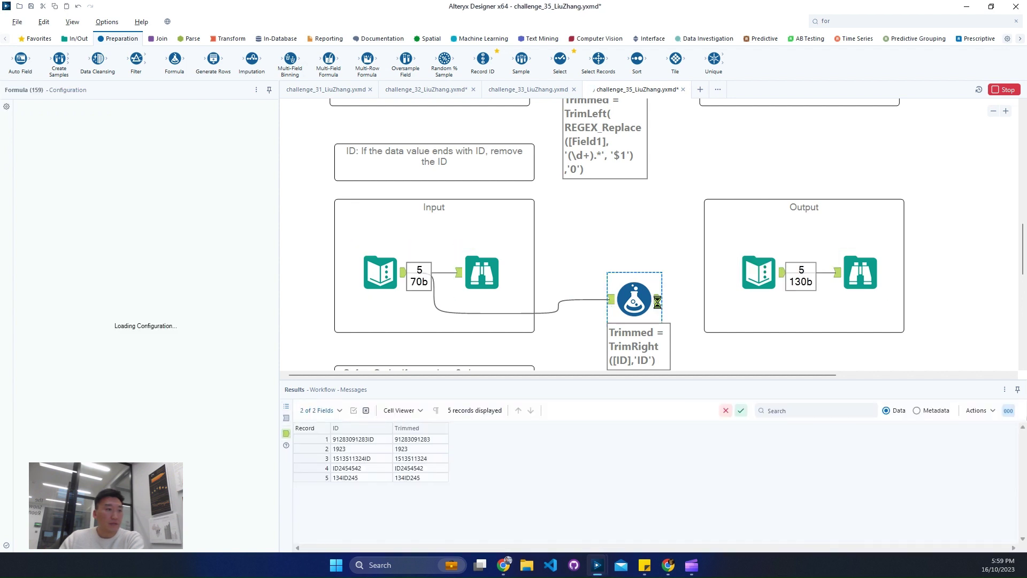
left_click(856, 275)
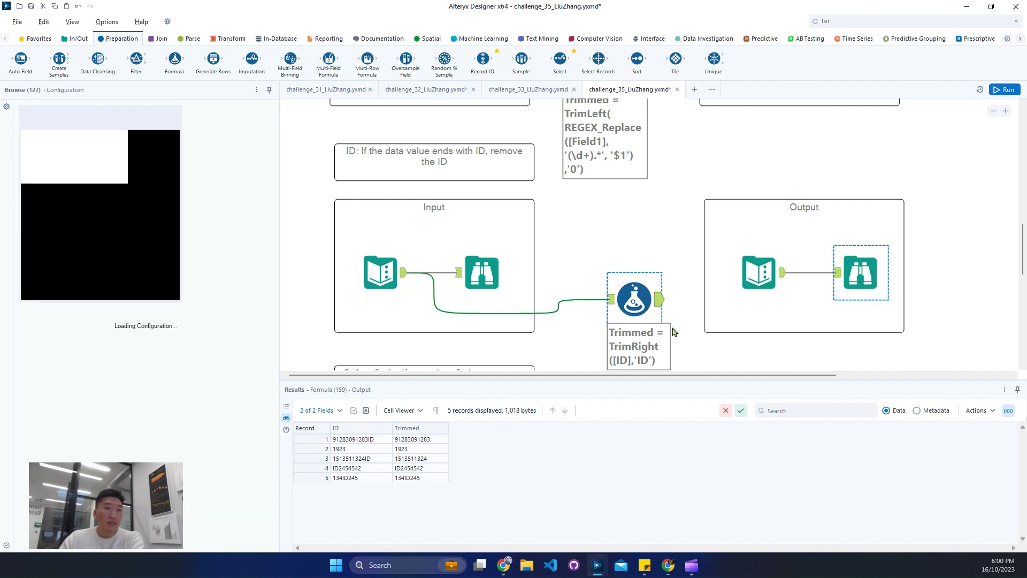
left_click(660, 305)
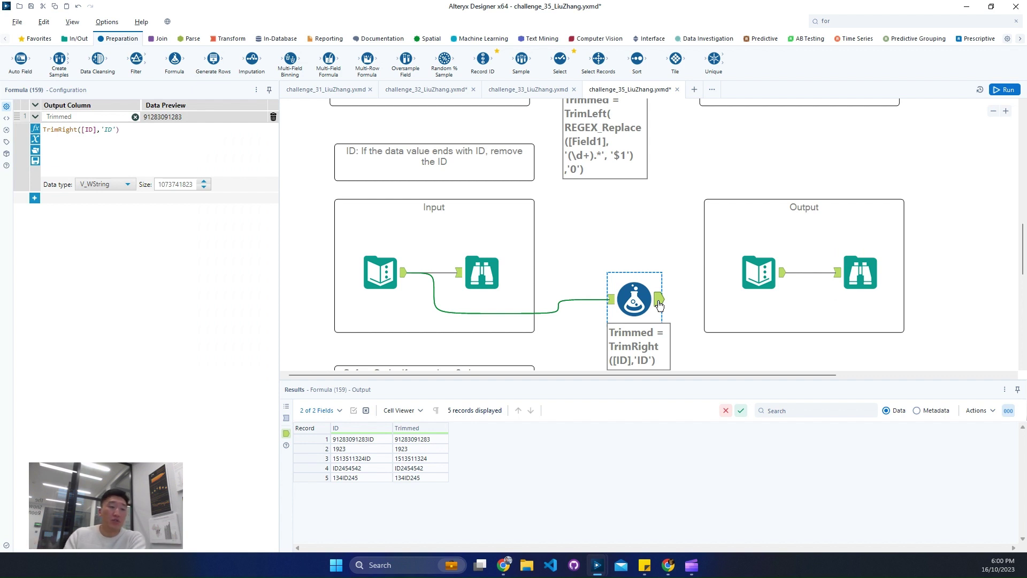
scroll(598, 284, "down", 2)
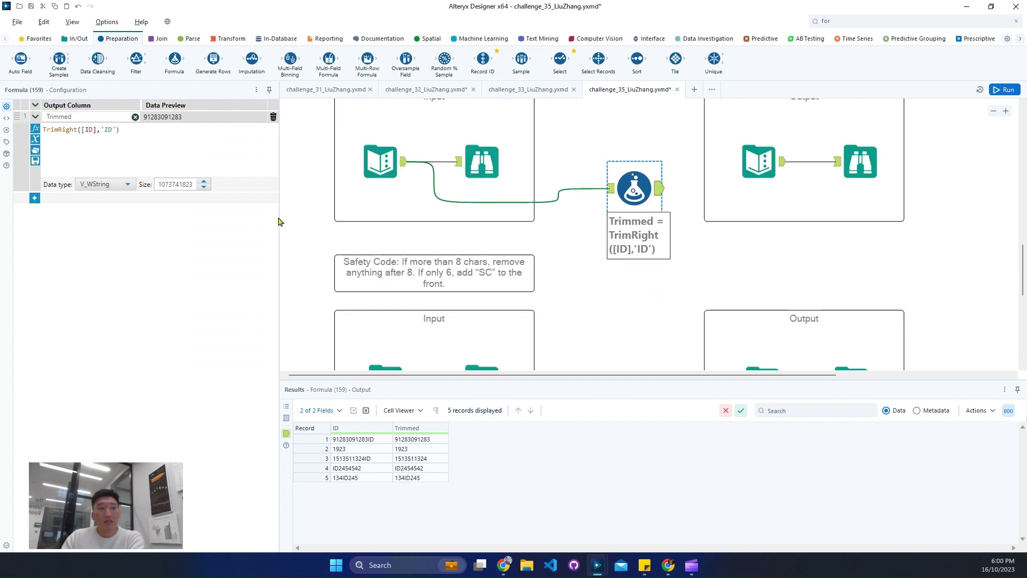
Step: Add a second expression for the Trimmed column in the ID Formula tool and insert the REGEX_Replace function into it
left_click(34, 198)
left_click(68, 210)
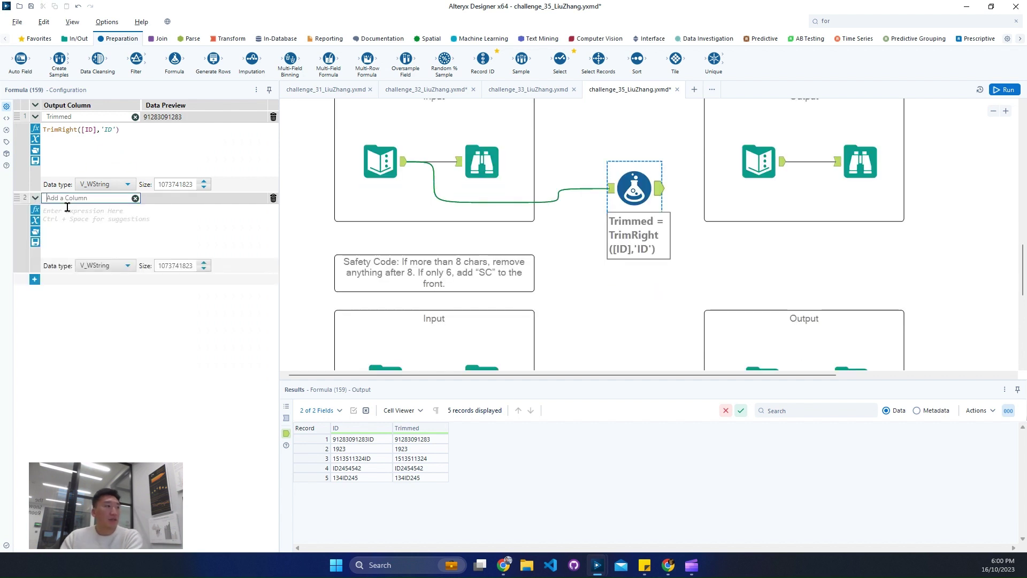
type("Trimme")
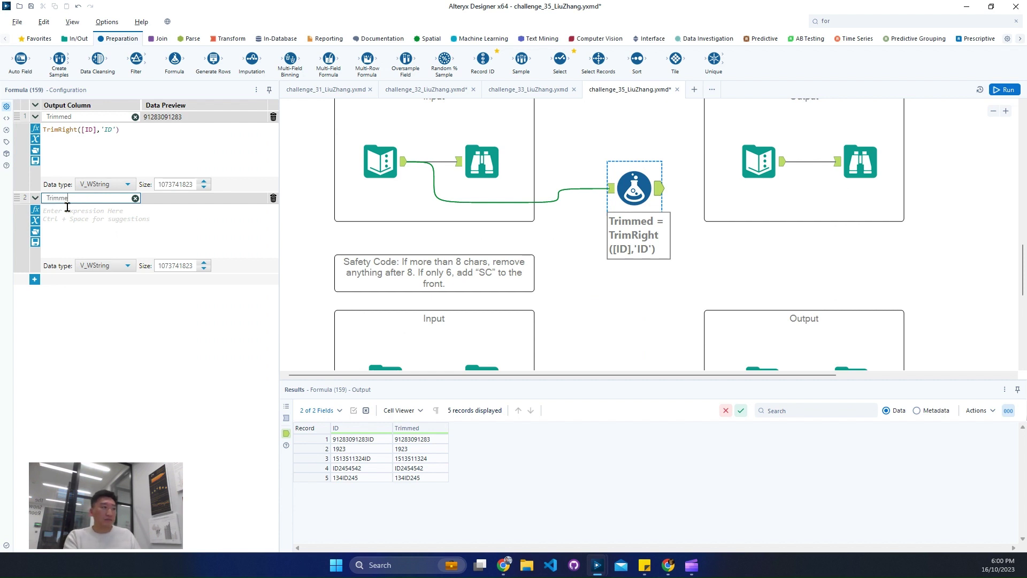
type("d")
left_click(80, 214)
type("reg")
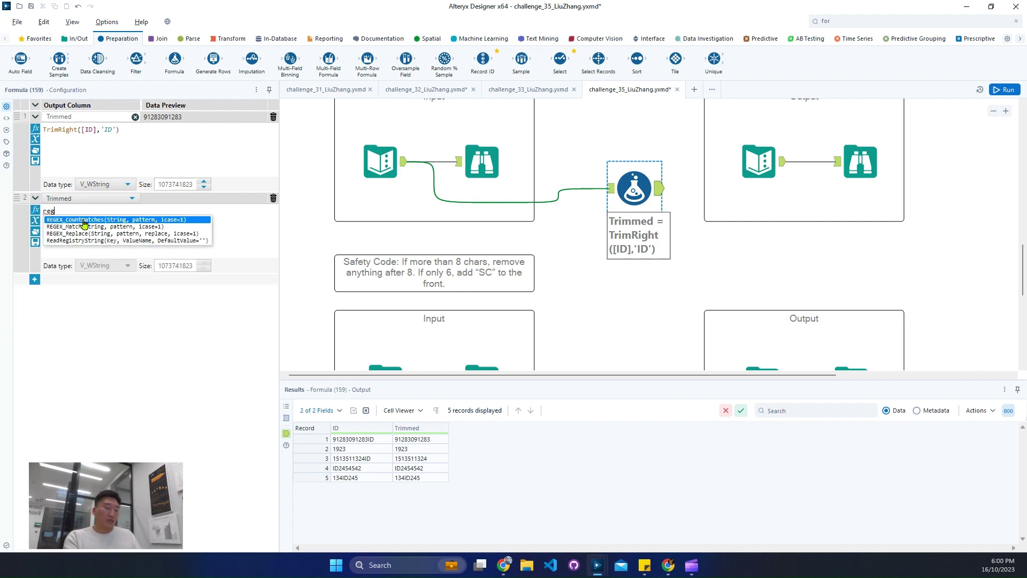
key("Down")
key("Down")
key("Return")
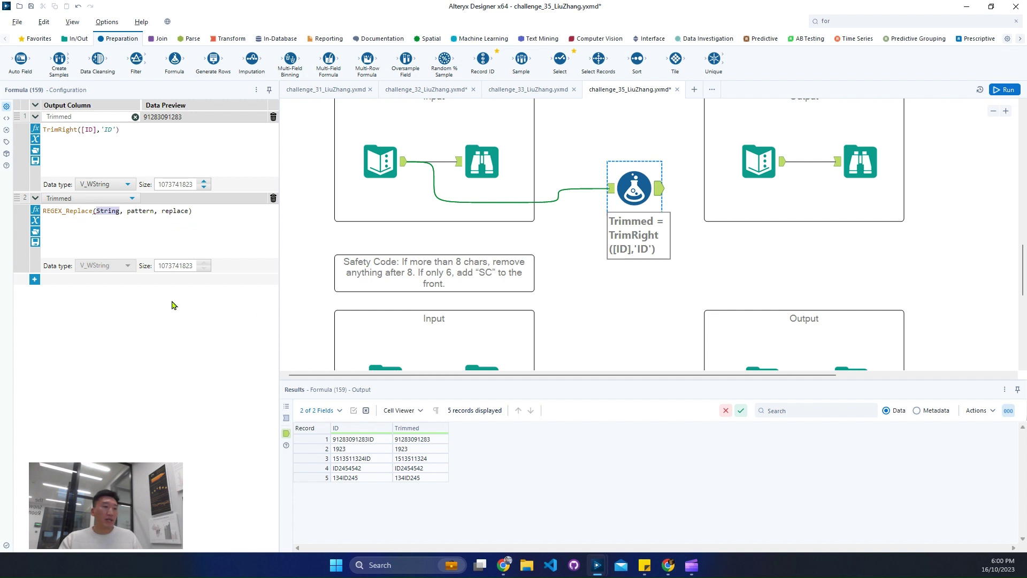
Step: Copy the five ID values from the results without headers and paste them as the test string in regex101
left_click_drag(370, 439, 369, 478)
right_click(371, 455)
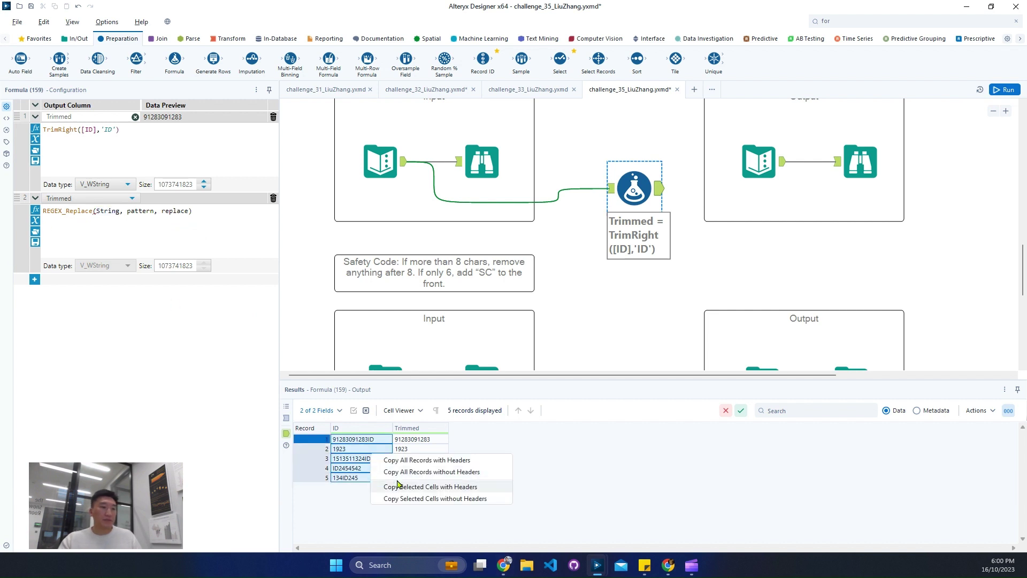
left_click(389, 499)
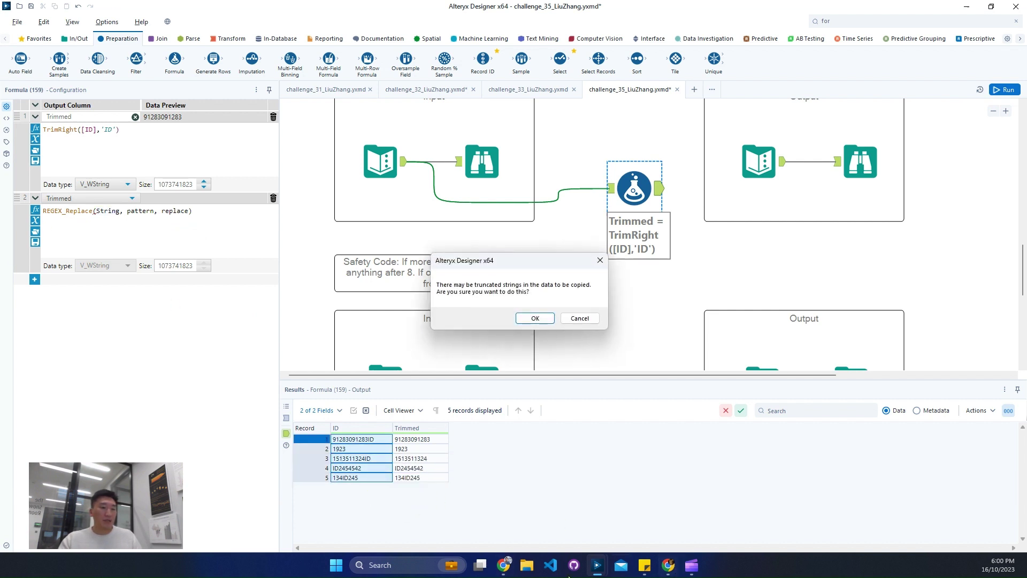
left_click(536, 319)
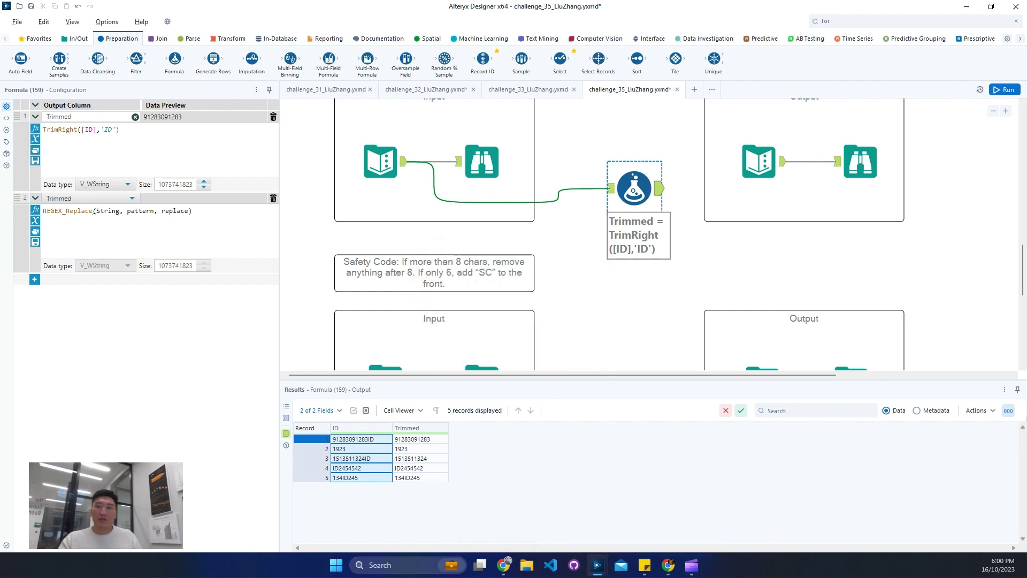
key("alt+Tab")
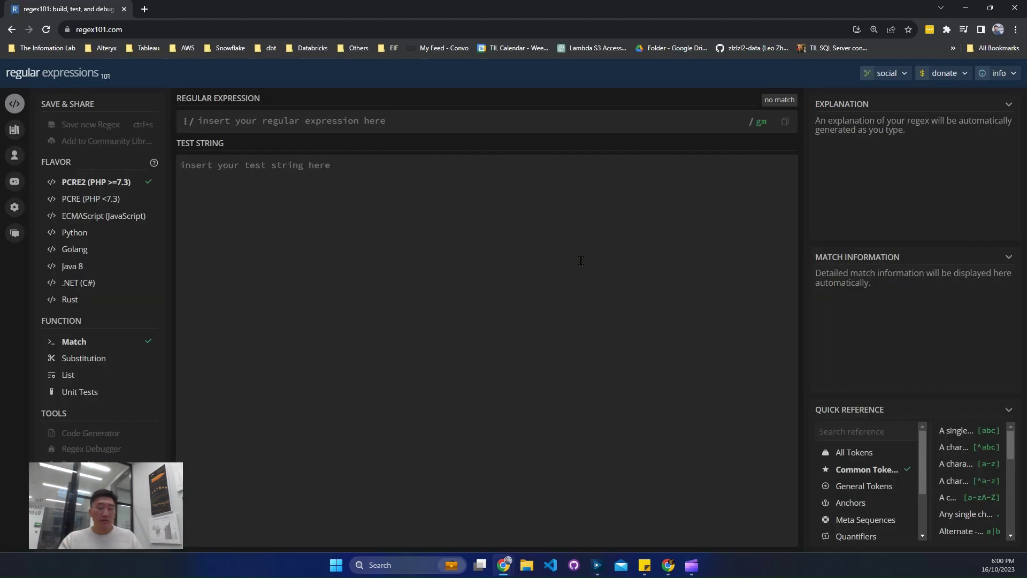
key("ctrl+v")
Step: Build the regular expression .*(ID)$ to match values ending in ID, with ID as a capturing group
left_click(354, 122)
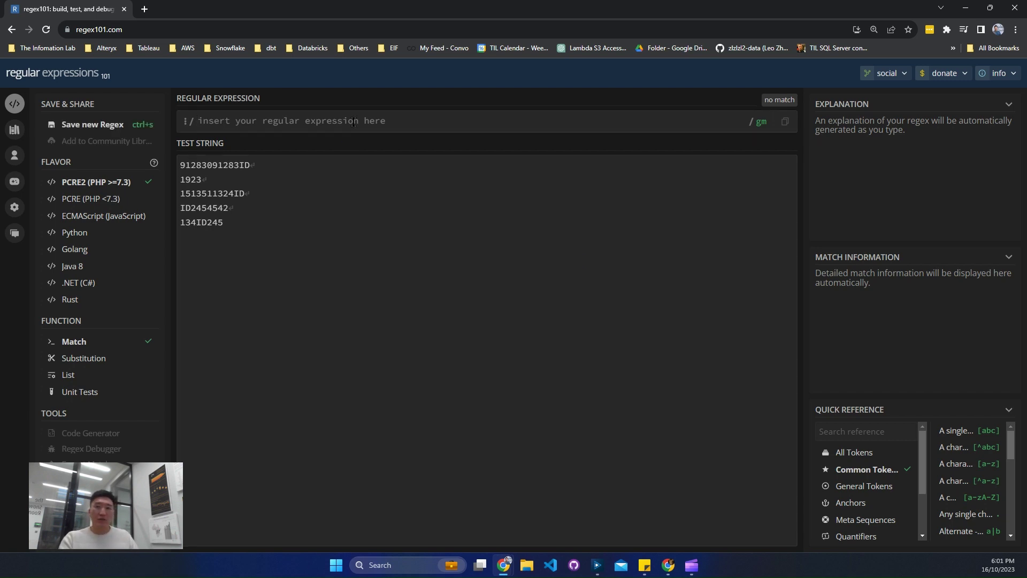
type(".")
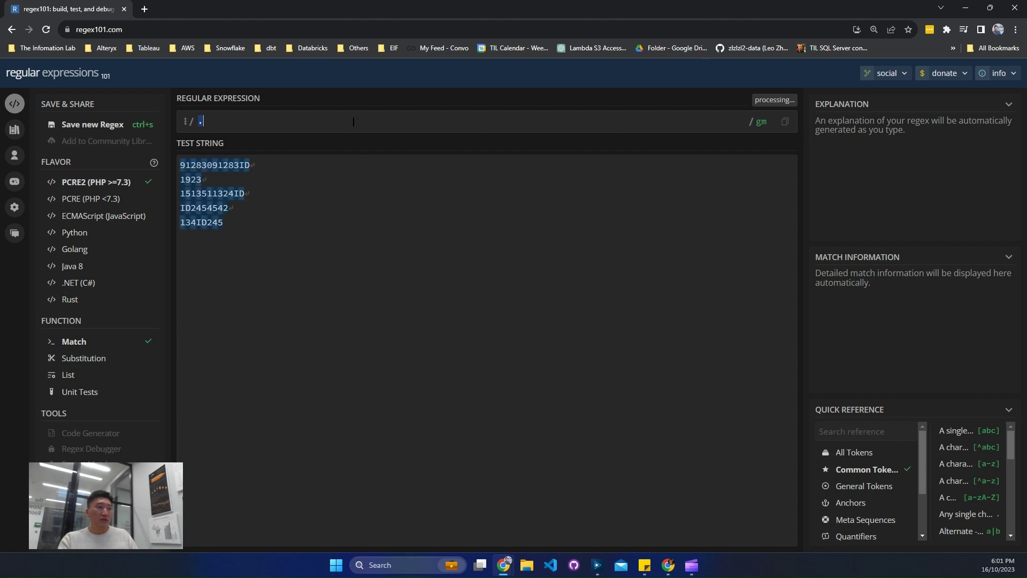
type("*ID")
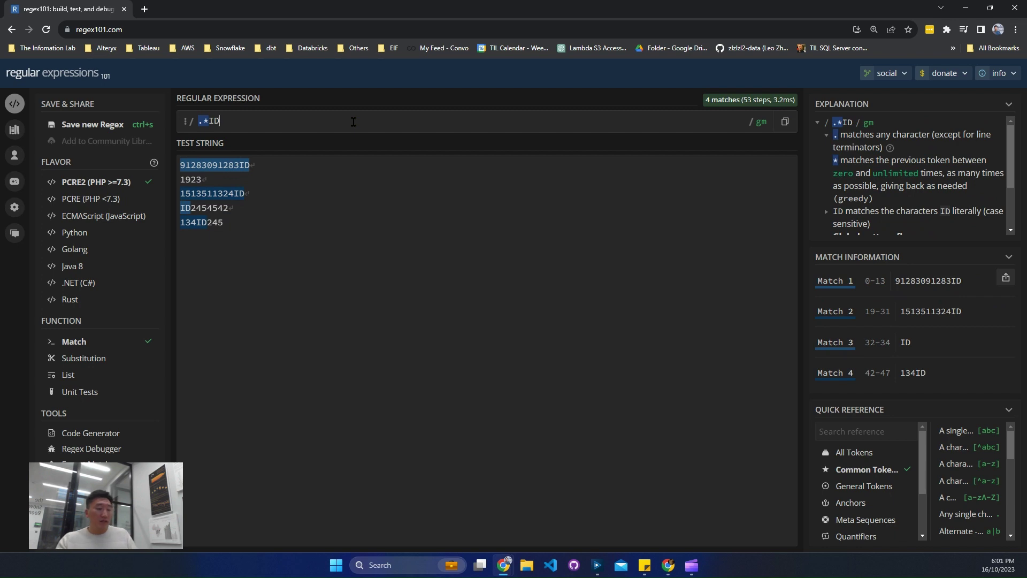
left_click_drag(173, 203, 268, 255)
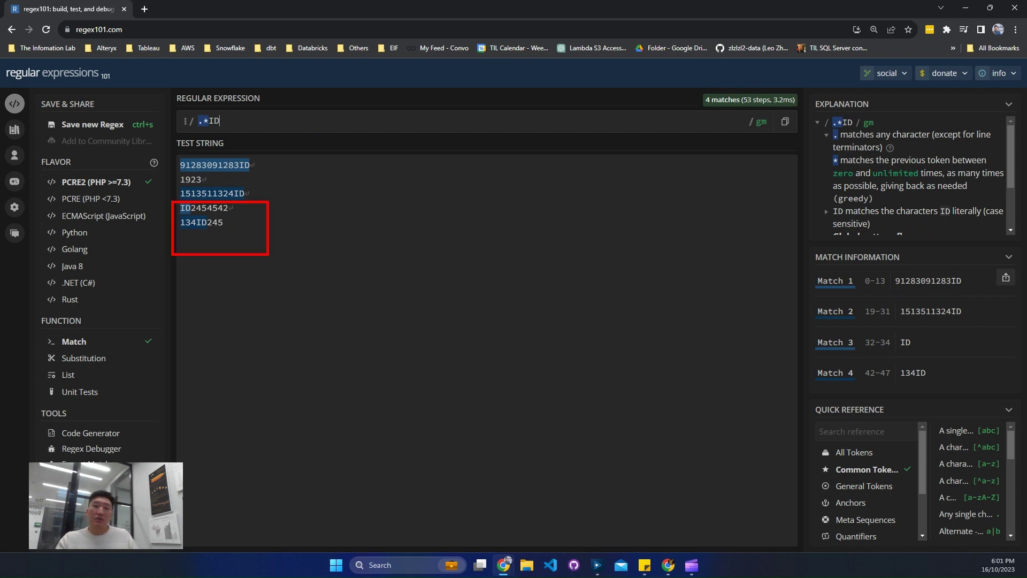
key("Escape")
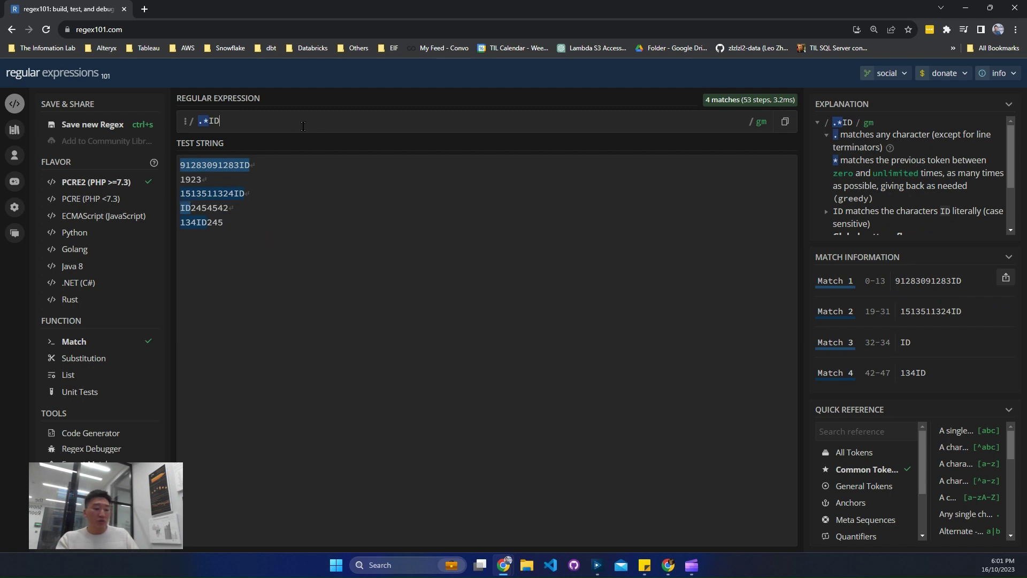
type("$")
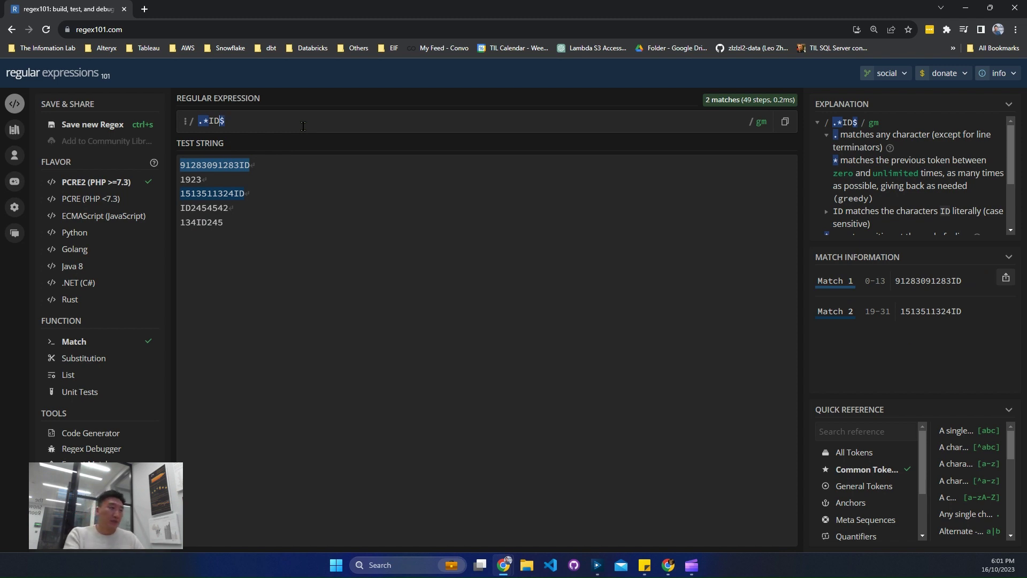
type(")")
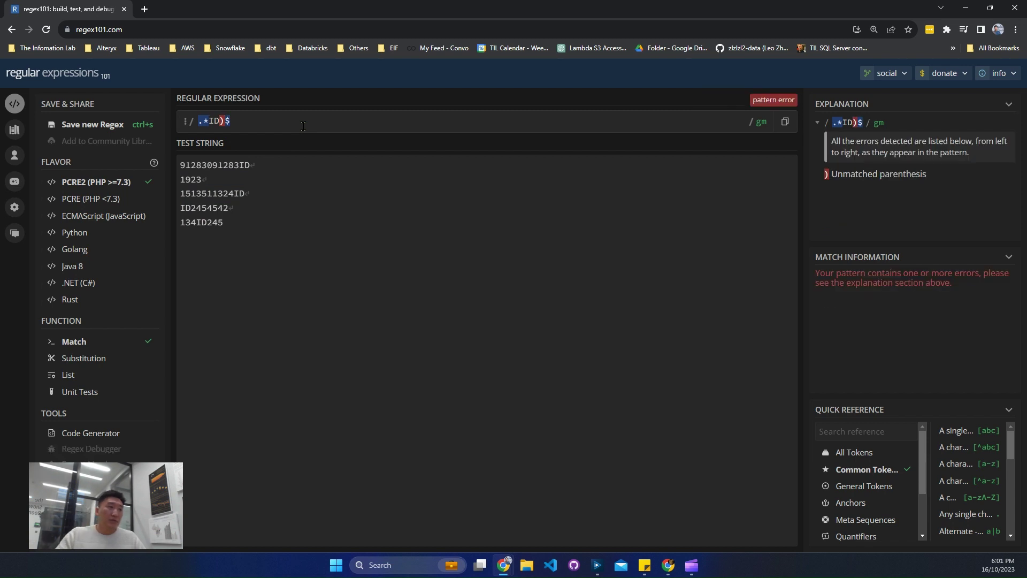
type("(")
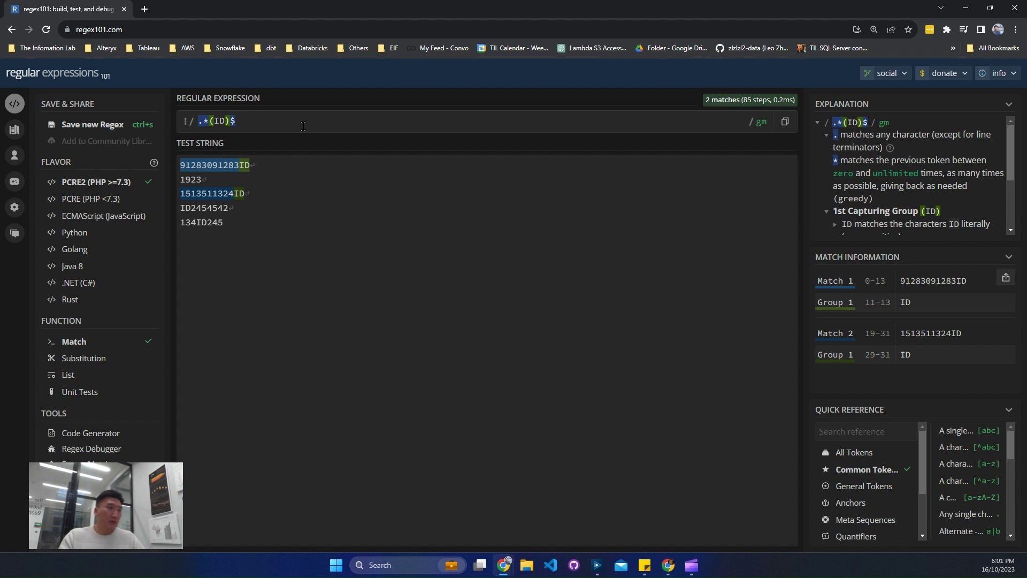
Step: Try making the ID group optional and capturing the preceding characters with the regular expression (.*)?(ID)?$
type("?")
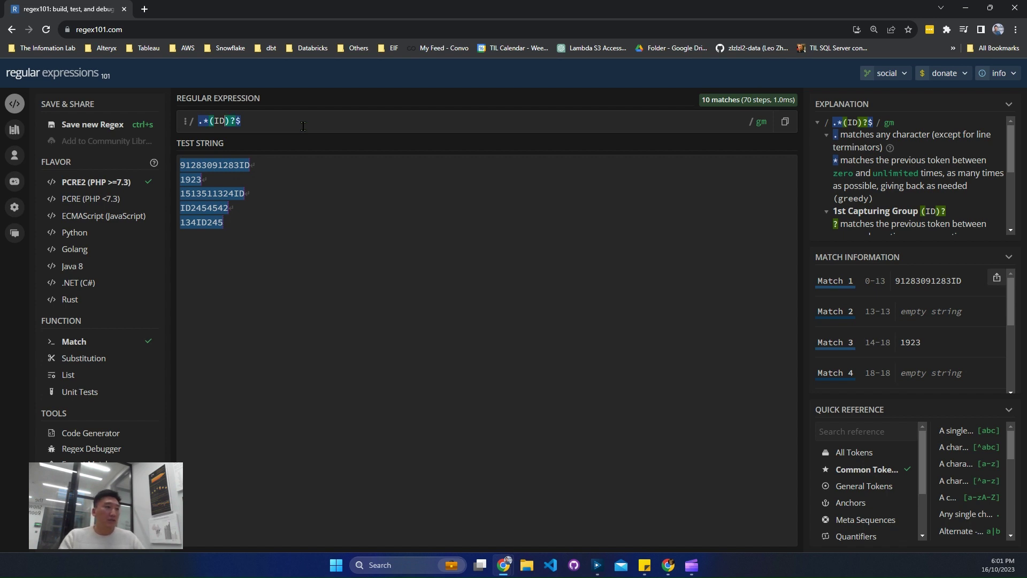
key("Home")
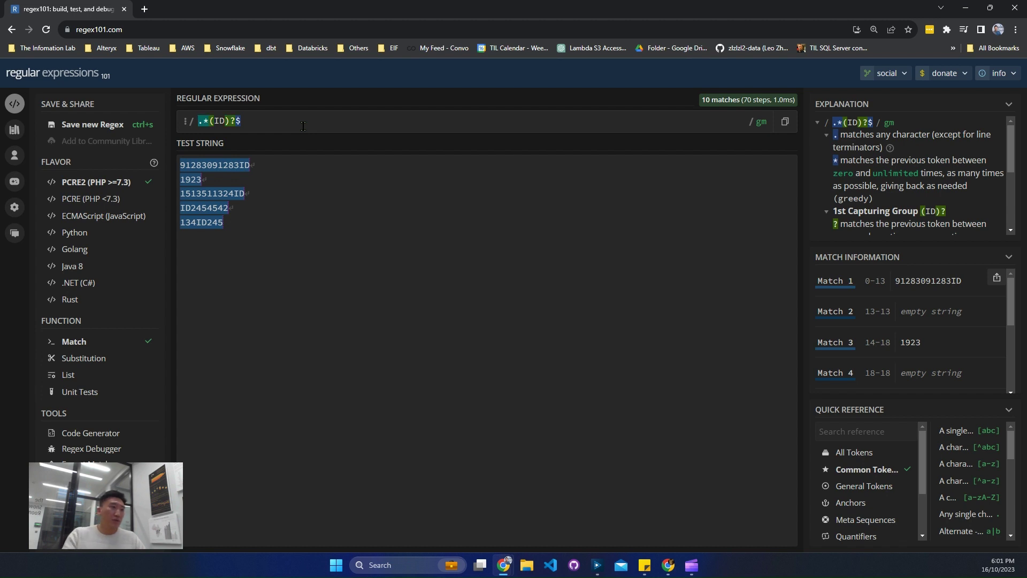
type("(.*)")
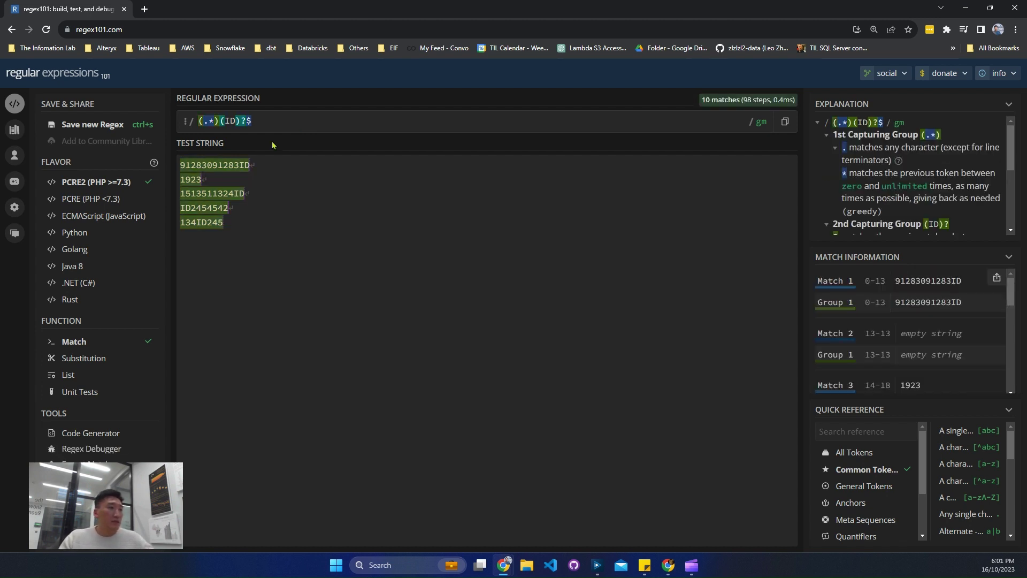
mouse_move(227, 122)
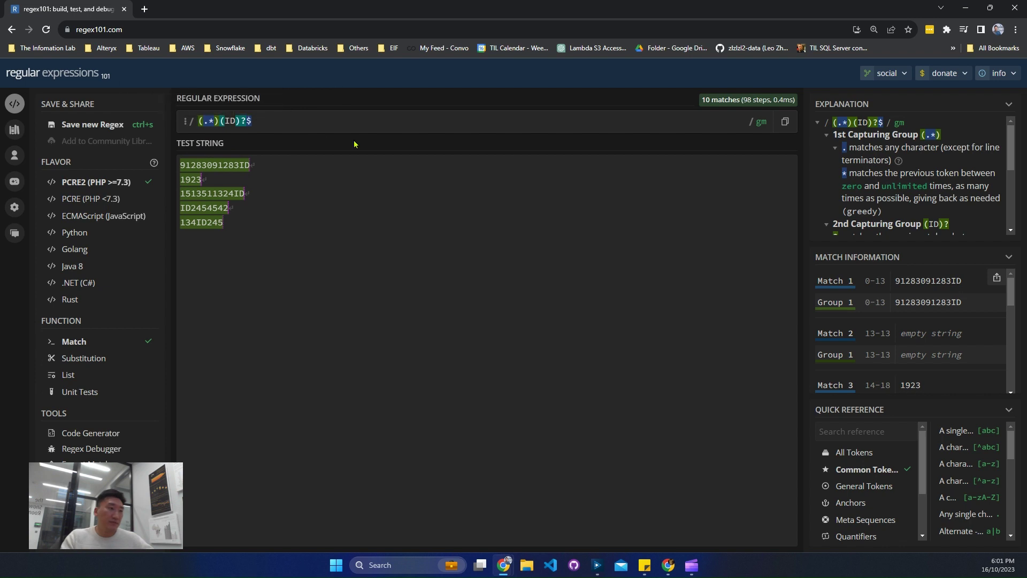
type("?")
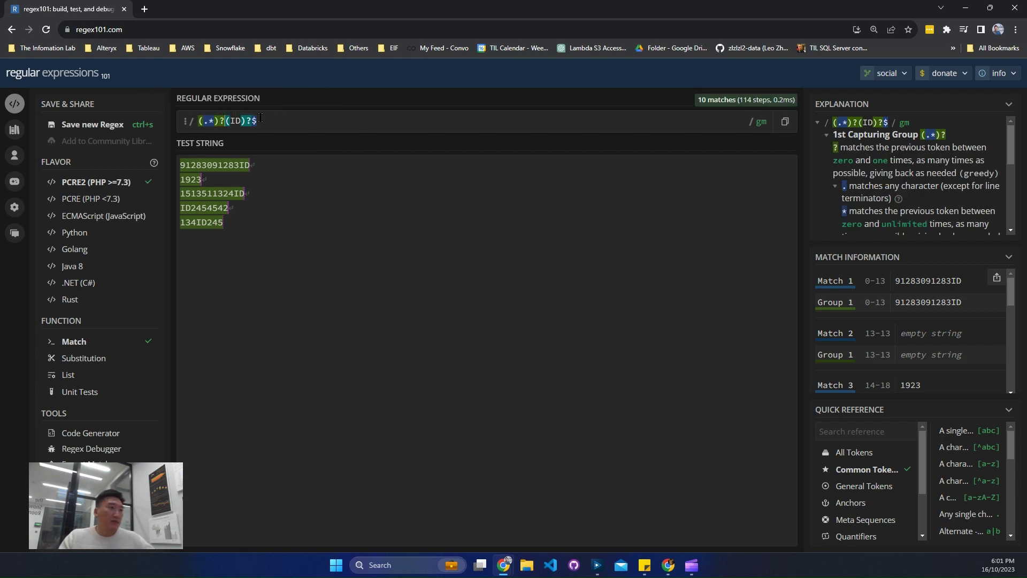
Step: Remove both optional marks and the first capturing group, reducing the regular expression to .*(ID)$
left_click(253, 121)
key("BackSpace")
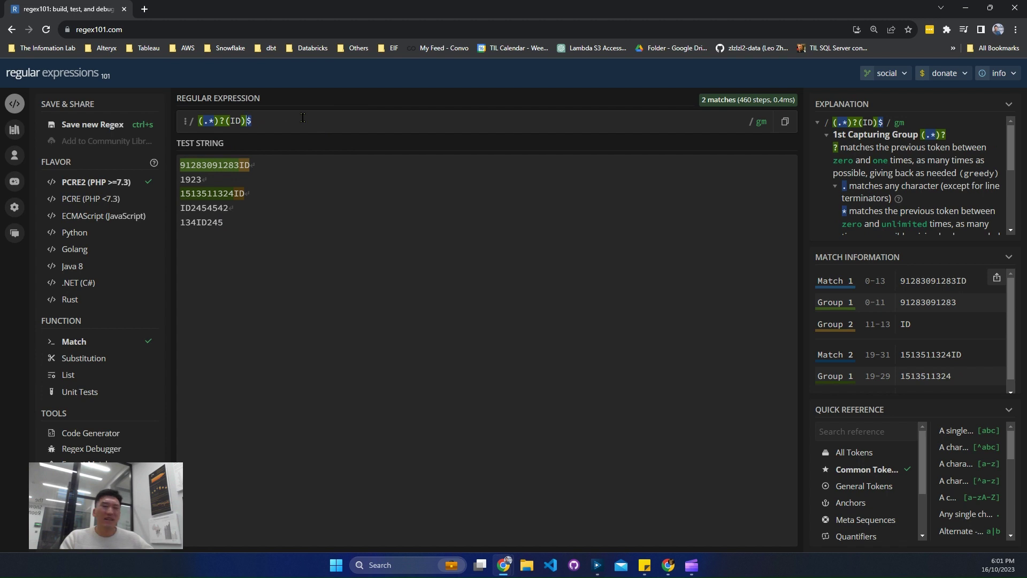
key("Left")
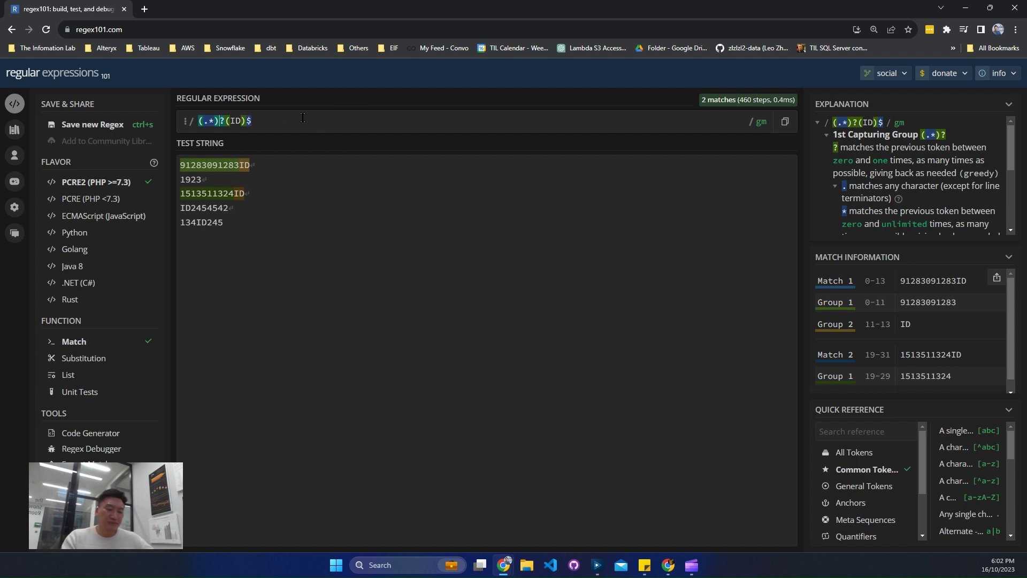
key("BackSpace")
key("BackSpace")
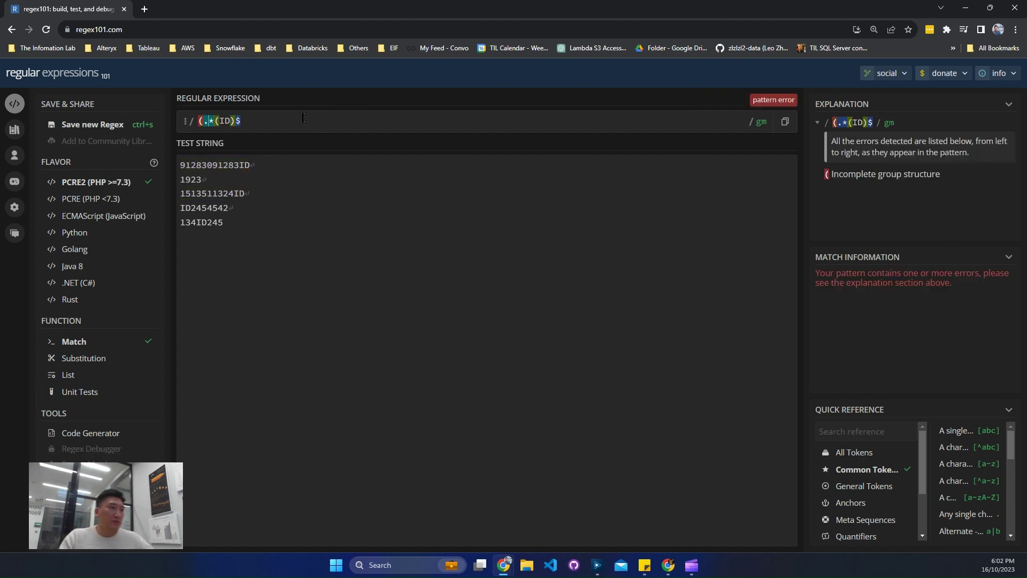
key("Left")
key("Left")
key("BackSpace")
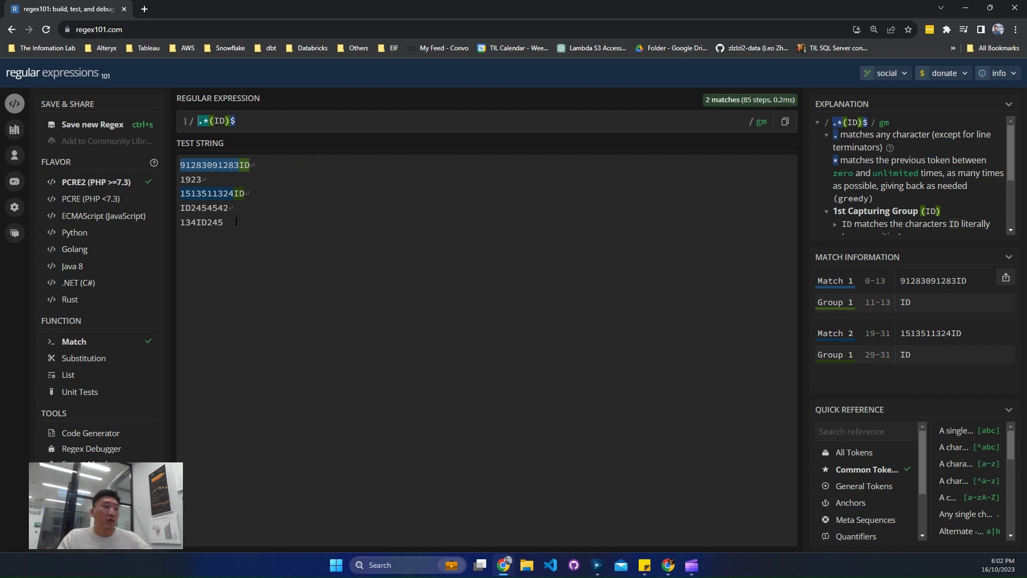
left_click_drag(236, 221, 168, 214)
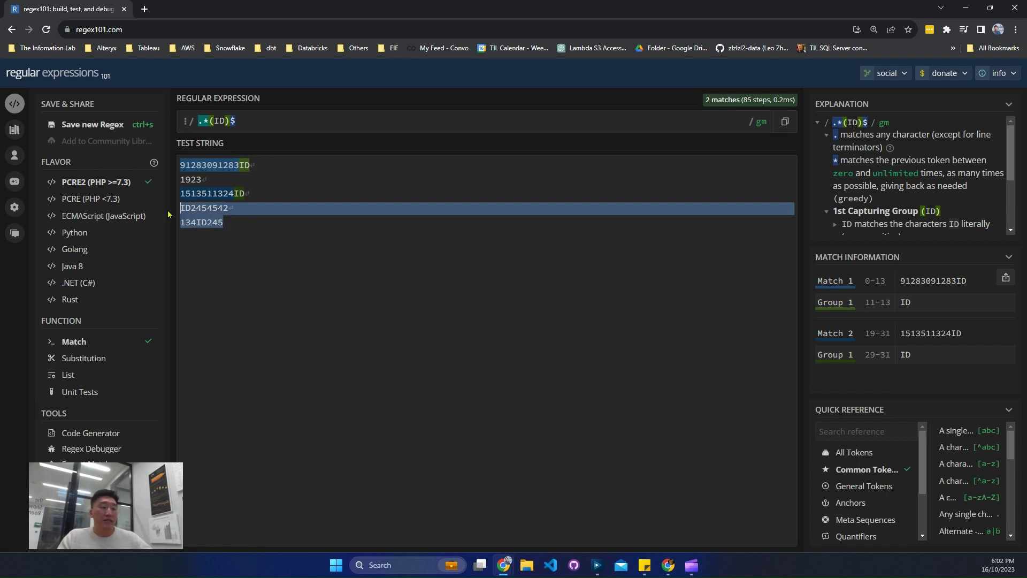
left_click(290, 239)
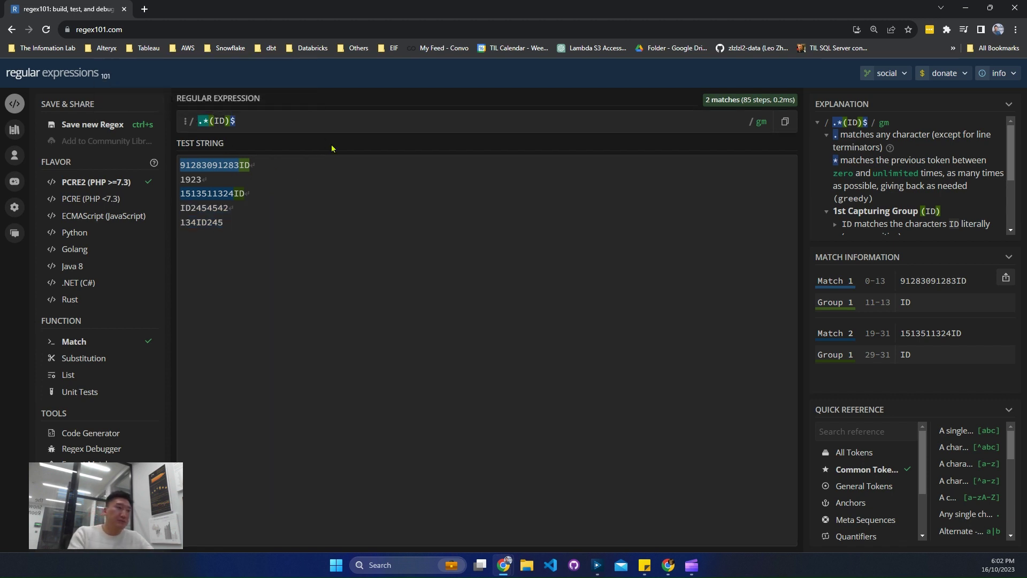
Step: Rework the regular expression to (.*)ID$ so the characters before the trailing ID form the capturing group
type("(.")
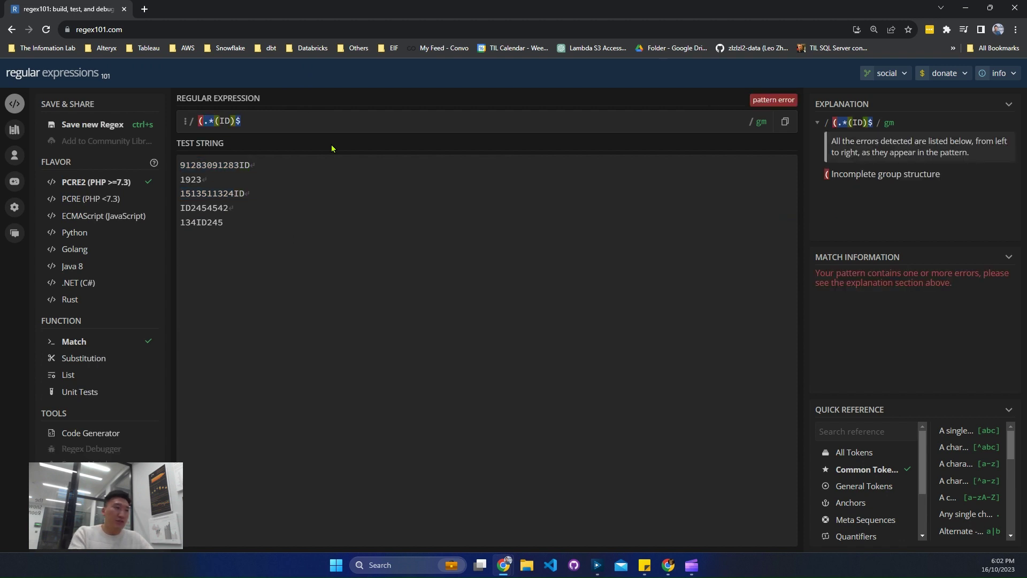
type(")")
key("Right")
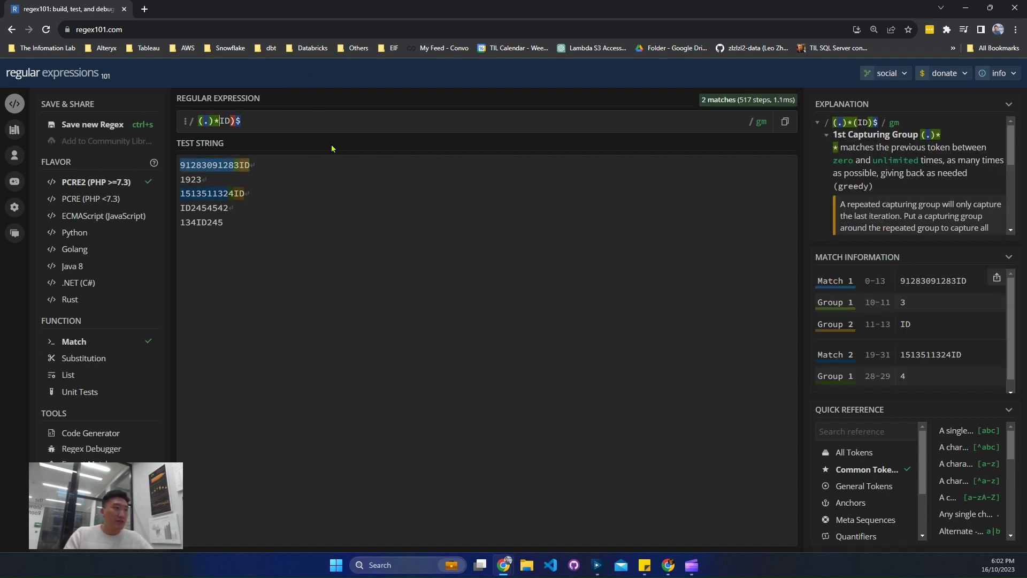
key("BackSpace")
key("Left")
key("Left")
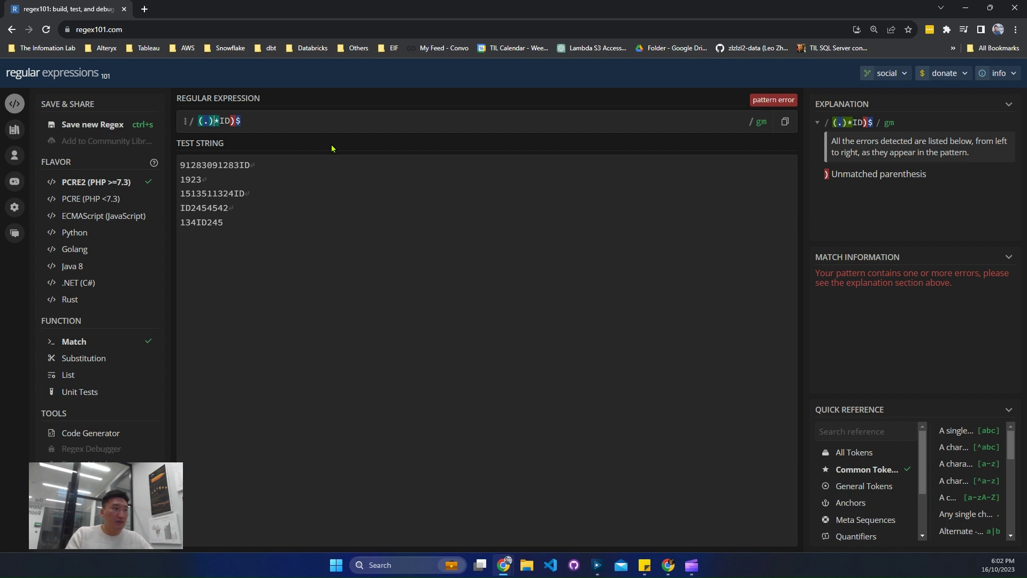
key("Right")
key("Right")
type(")")
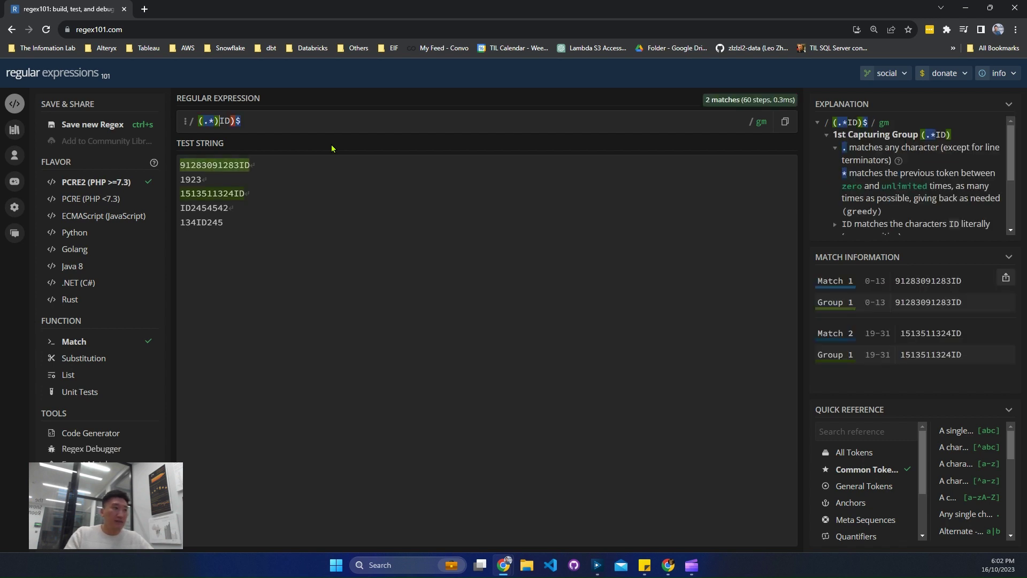
key("BackSpace")
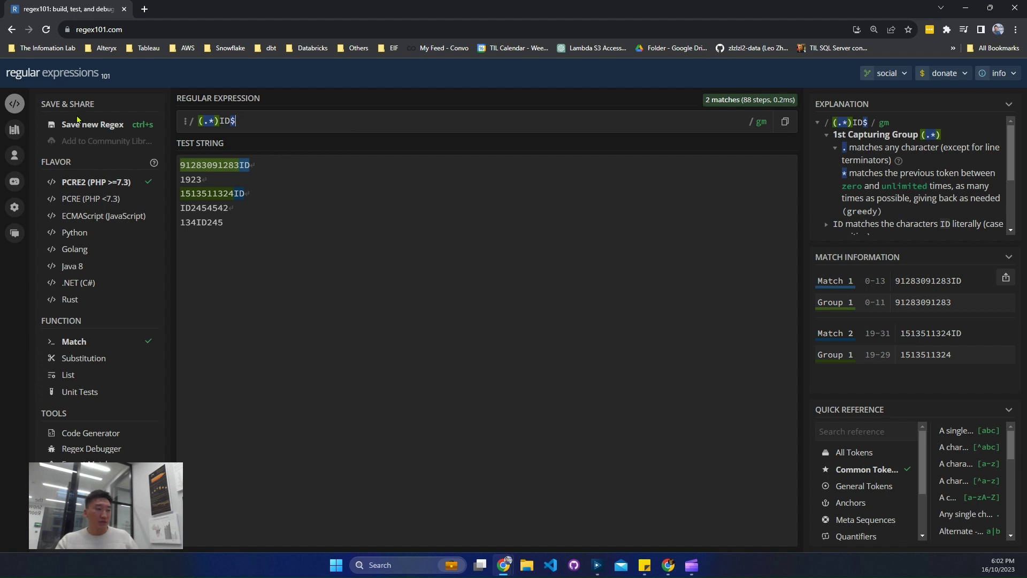
Step: Copy the regular expression, switch to the Alteryx challenge 35 workflow and complete the second expression as REGEX_Replace([ID], '(.*)ID$', '$1')
key("shift+Home")
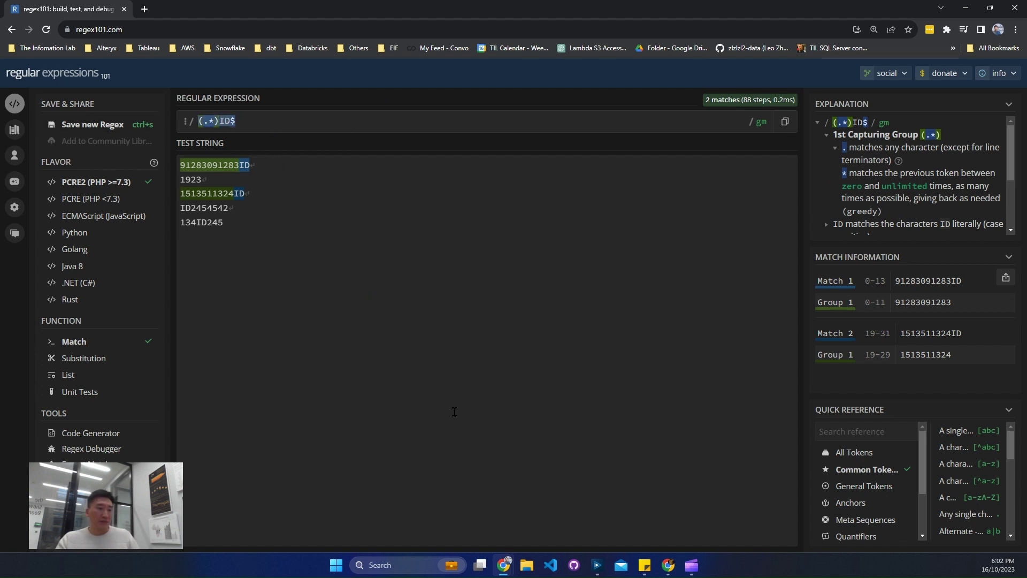
left_click(597, 565)
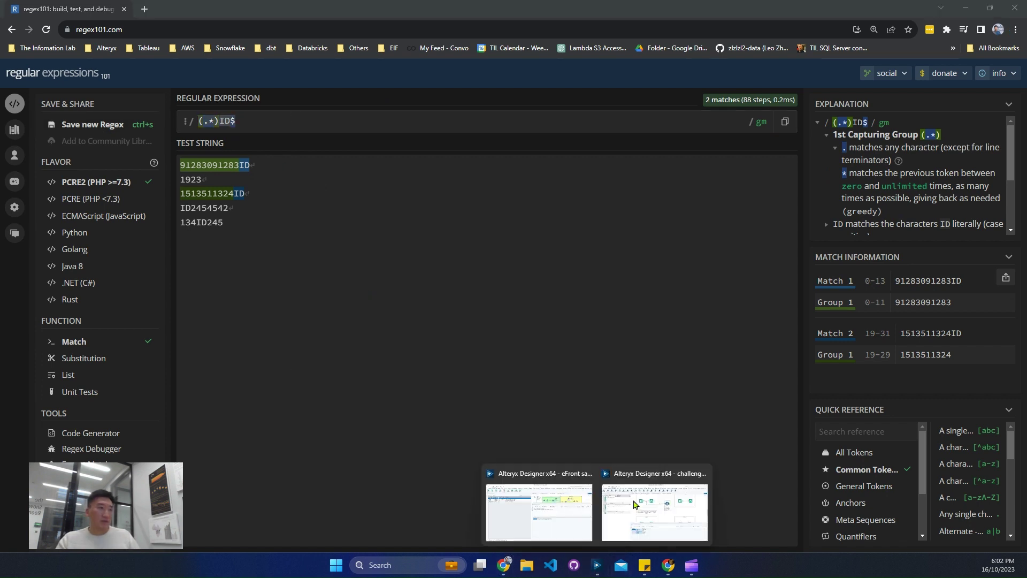
left_click(634, 504)
double_click(107, 211)
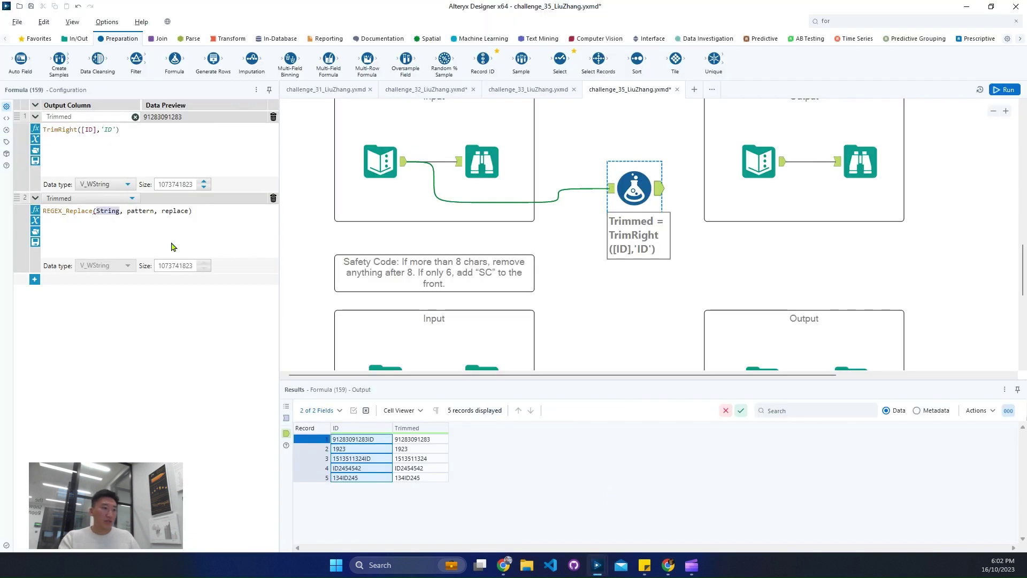
type("id")
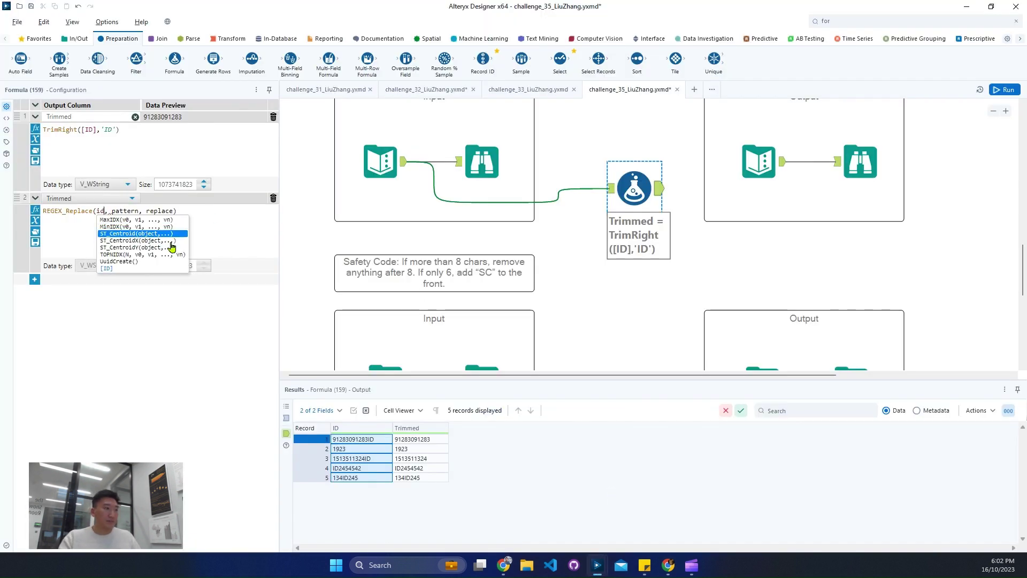
double_click(132, 211)
type("'(.*)ID$'")
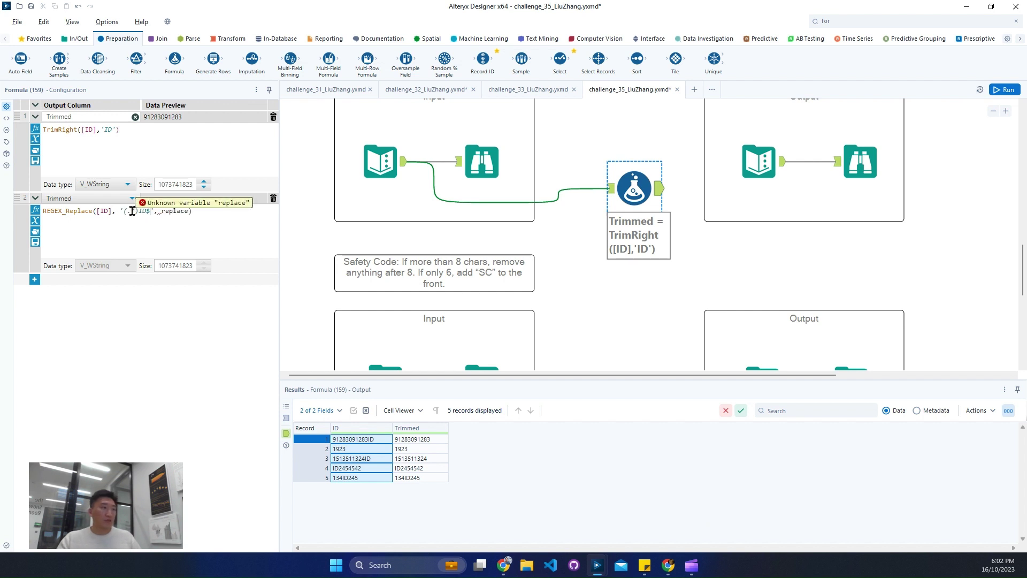
double_click(180, 210)
type("'")
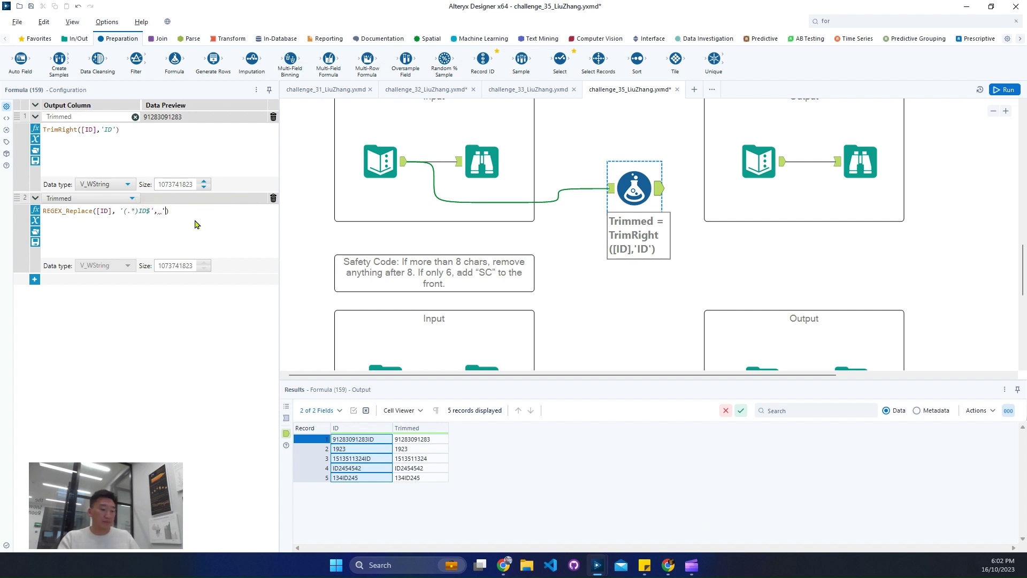
type("$1")
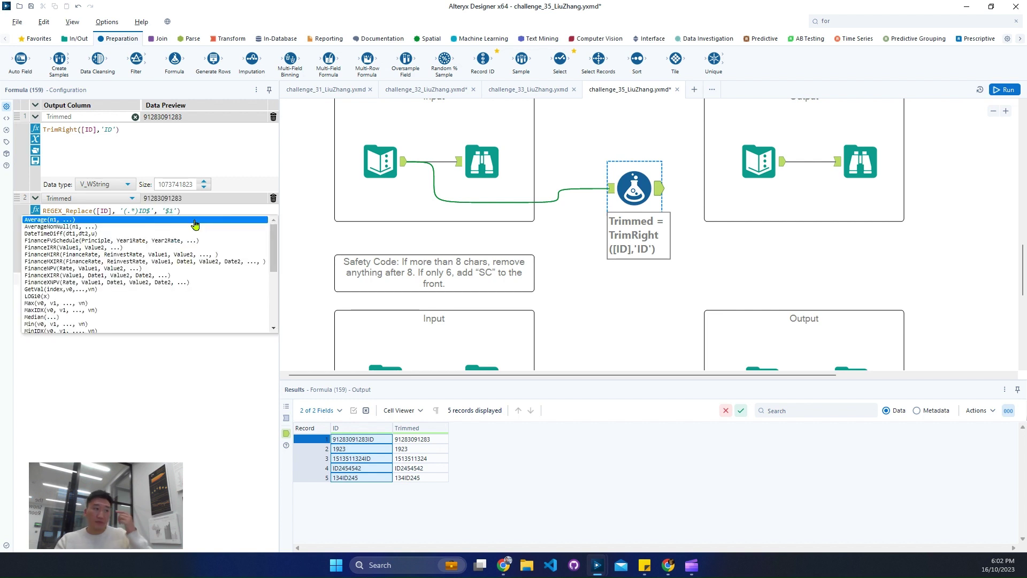
key("Escape")
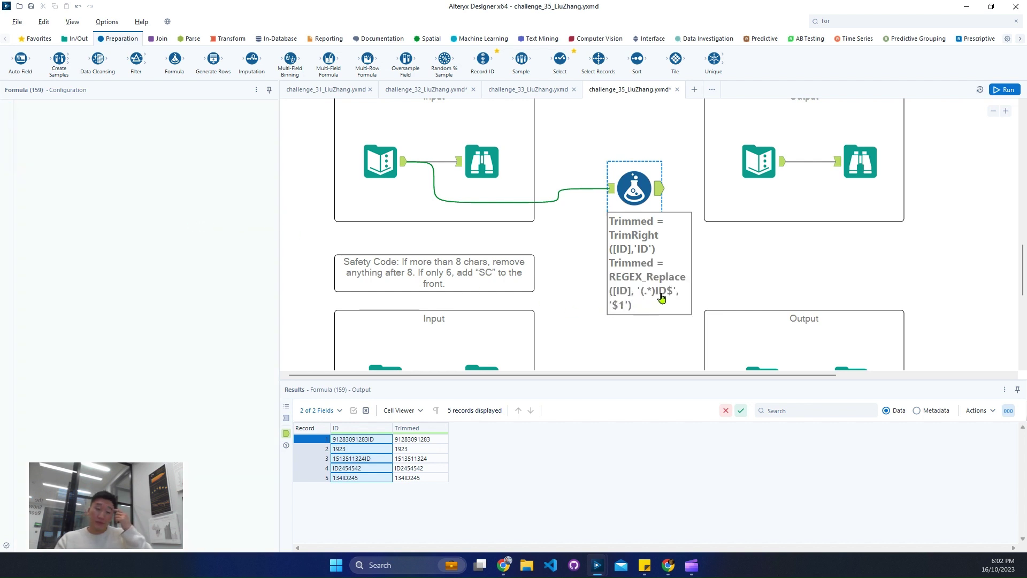
Step: Run the workflow and display the output data of the ID exercise's Formula tool
key("ctrl+r")
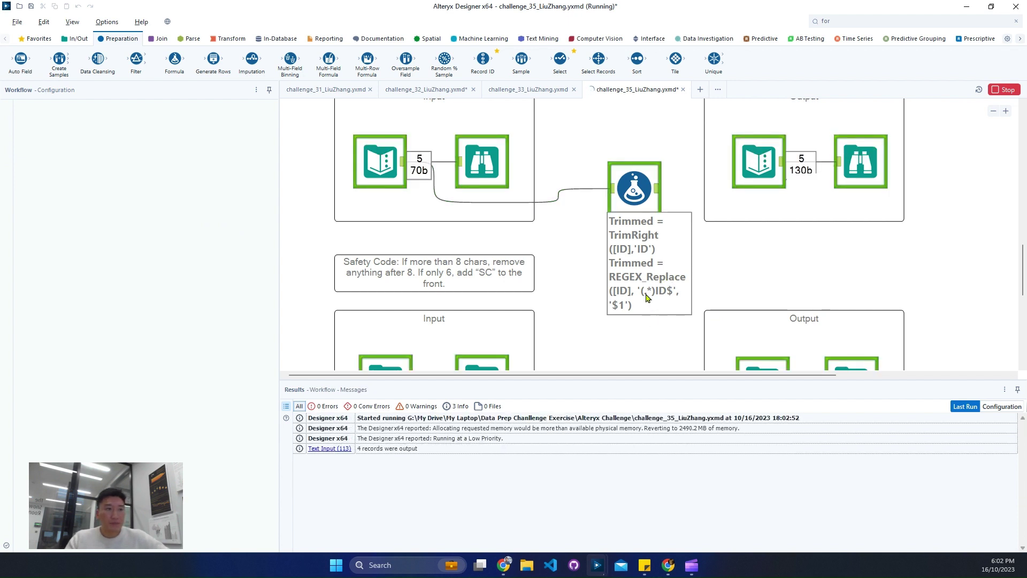
left_click(657, 191)
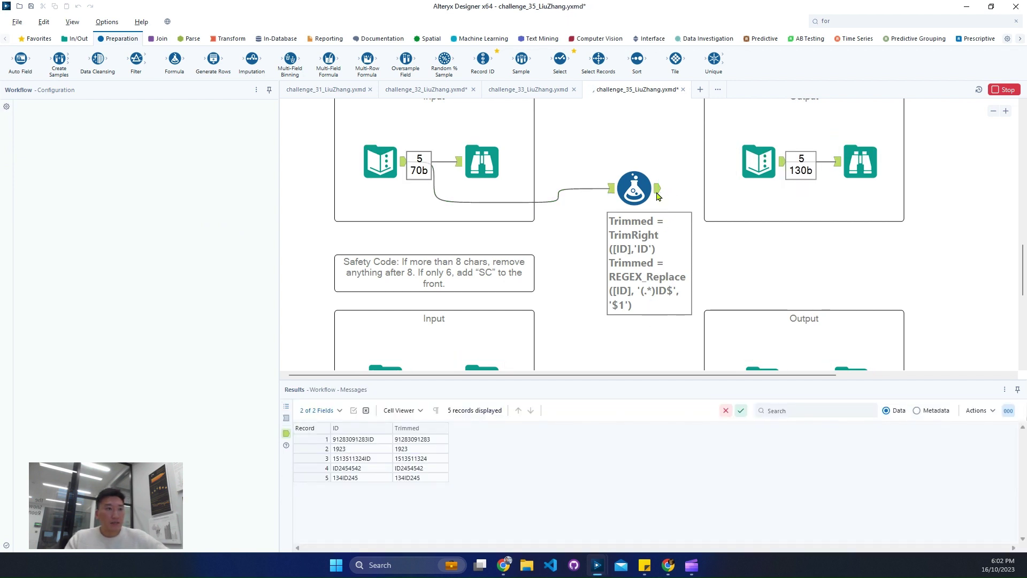
left_click(657, 192)
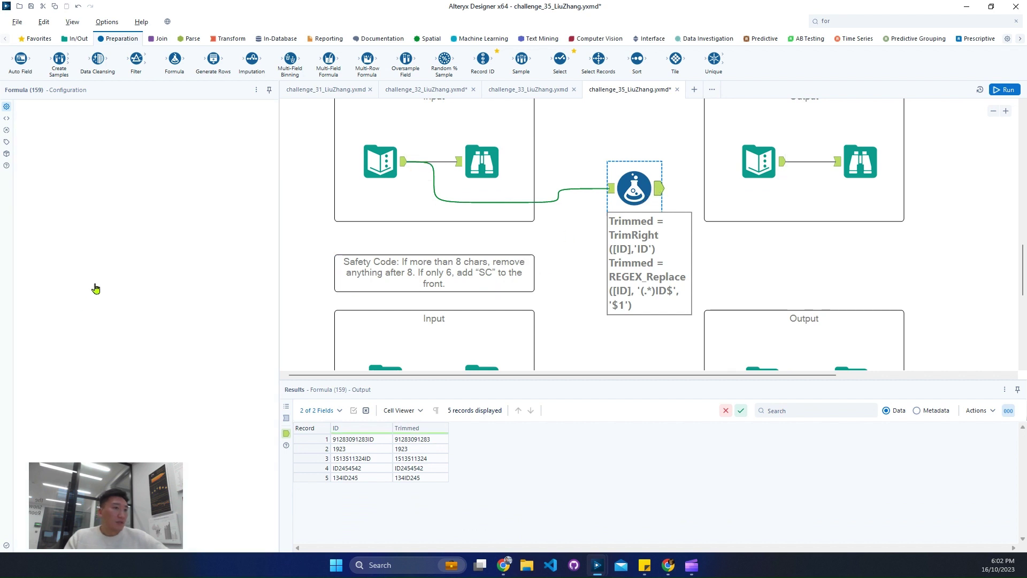
Step: Send the REGEX_Replace result to a new column named Trimmed 2, then save and rerun the workflow to display the Formula tool's output
left_click(36, 199)
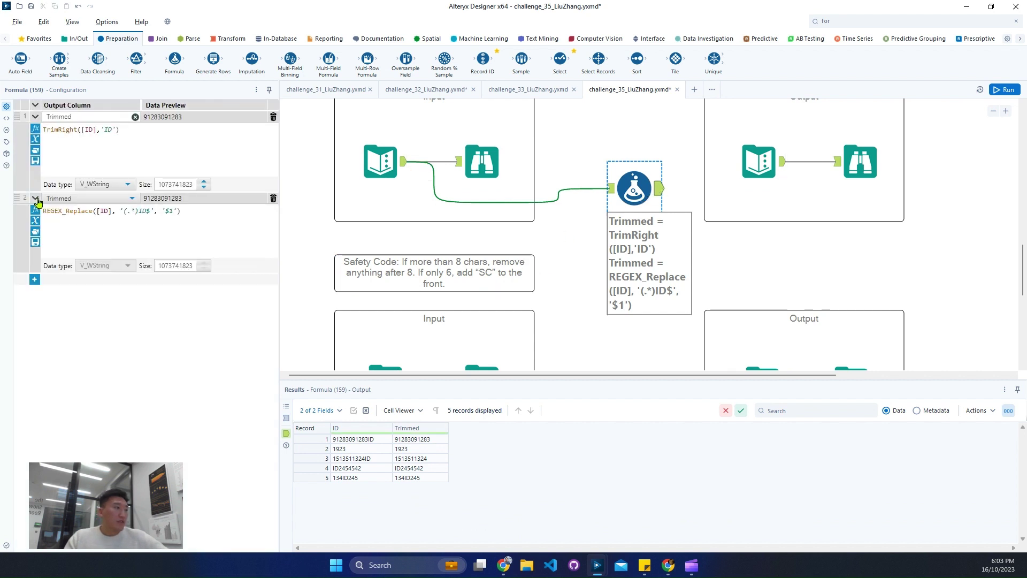
left_click(81, 198)
type("Tr")
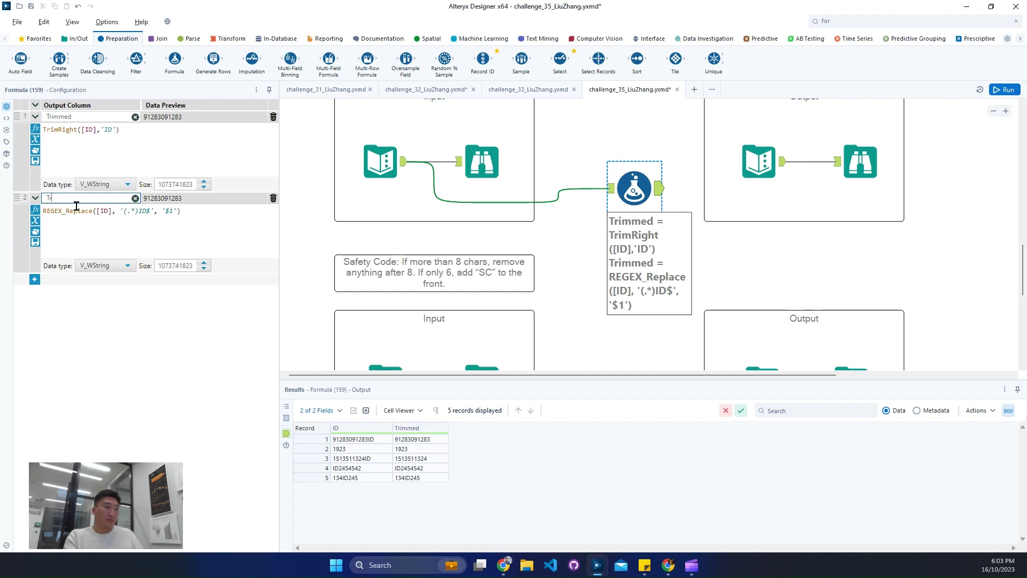
type("immed 2")
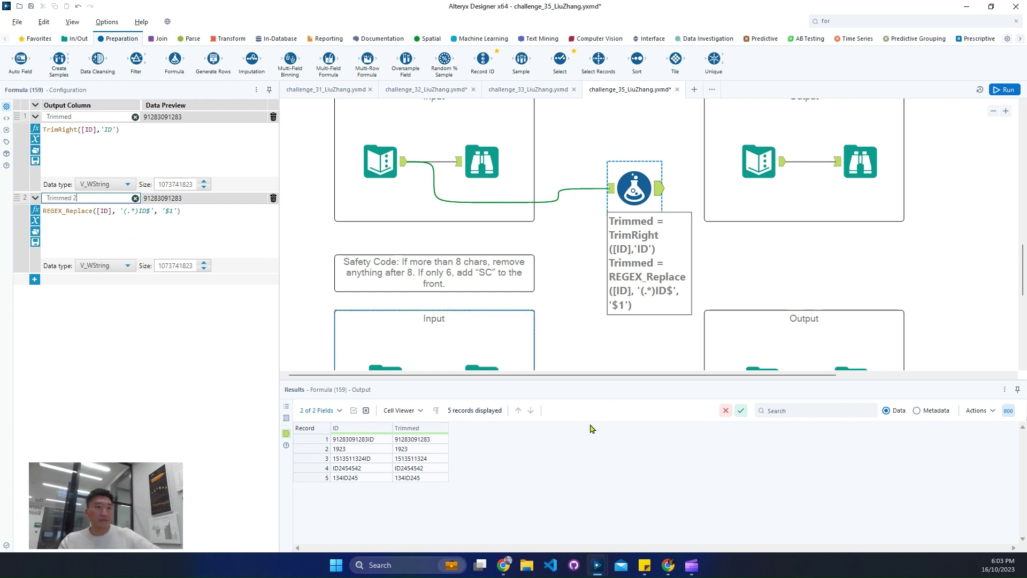
key("ctrl+s")
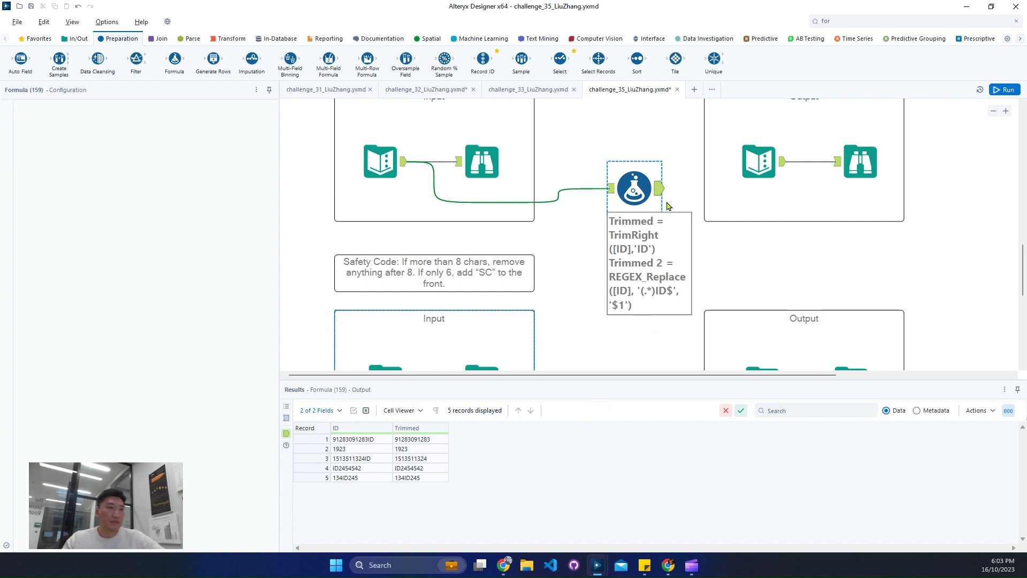
key("ctrl+r")
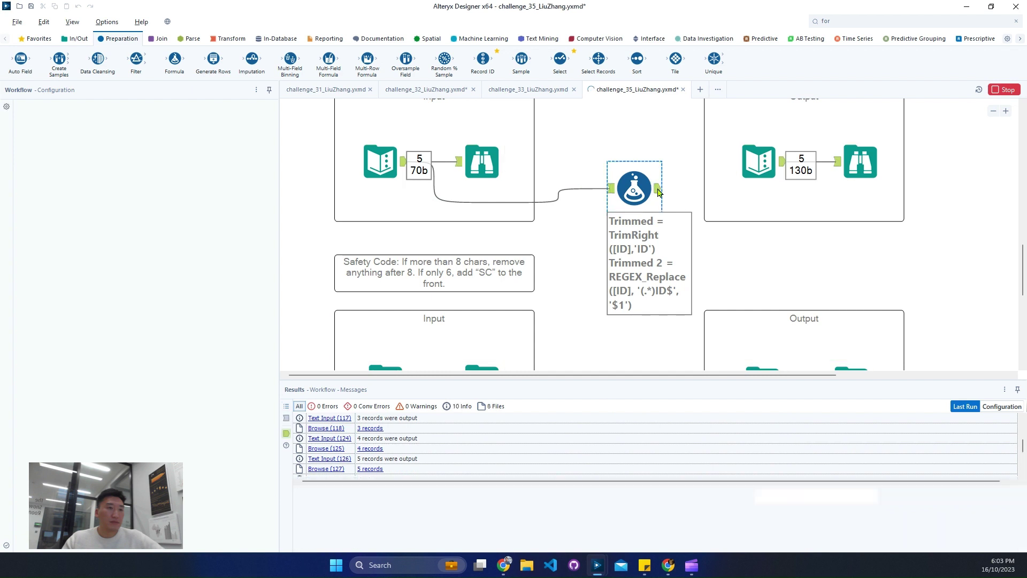
left_click(658, 190)
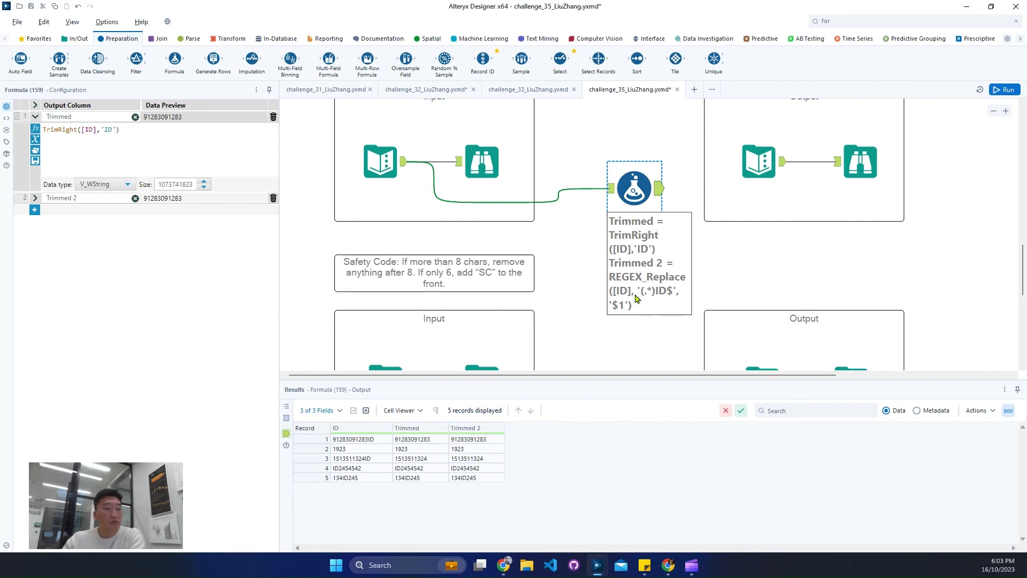
Step: Examine the Safety Code exercise's input data together with its instructions
scroll(637, 298, "down", 5)
left_click(481, 234)
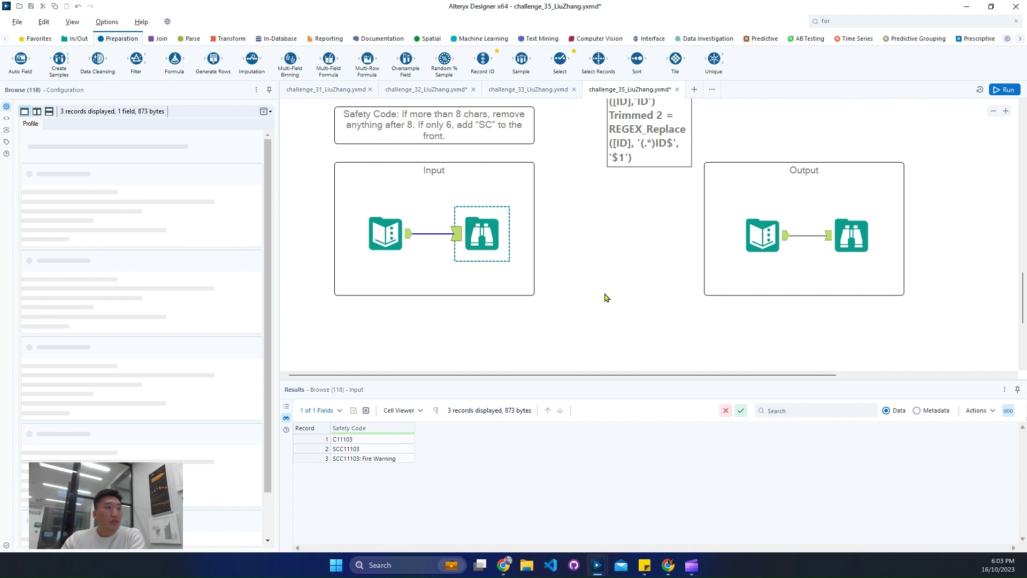
scroll(606, 298, "up", 1)
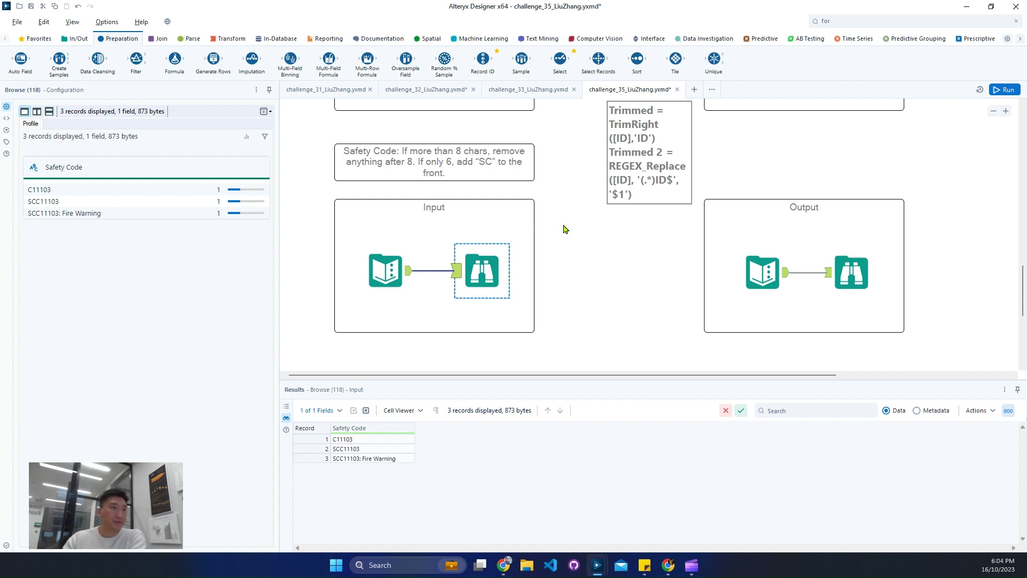
Step: Add a Formula tool between the Safety Code input and output containers and connect it to the exercise's Text Input tool
left_click(844, 20)
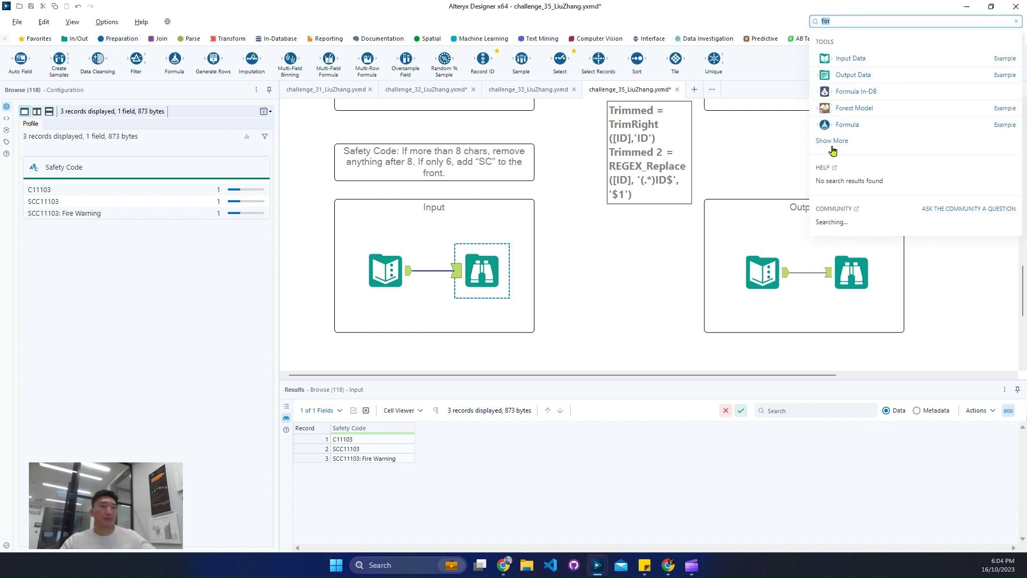
left_click_drag(840, 127, 579, 333)
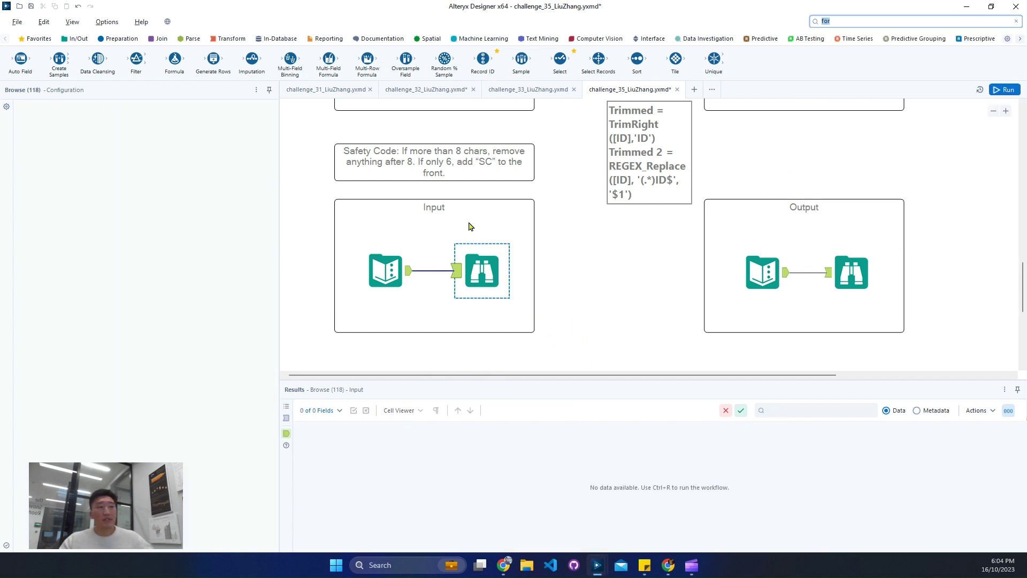
left_click_drag(410, 270, 571, 332)
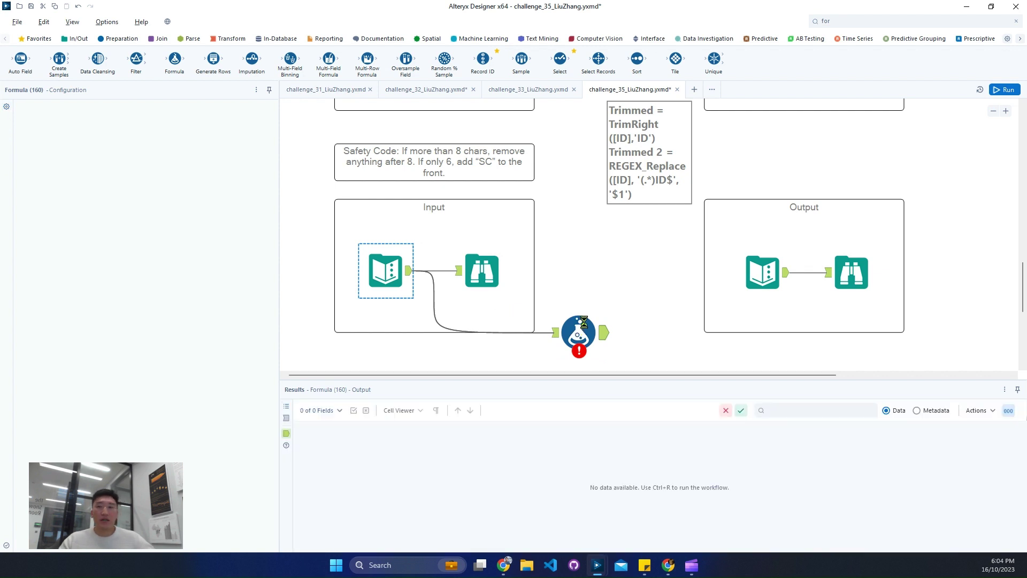
left_click_drag(577, 327, 589, 316)
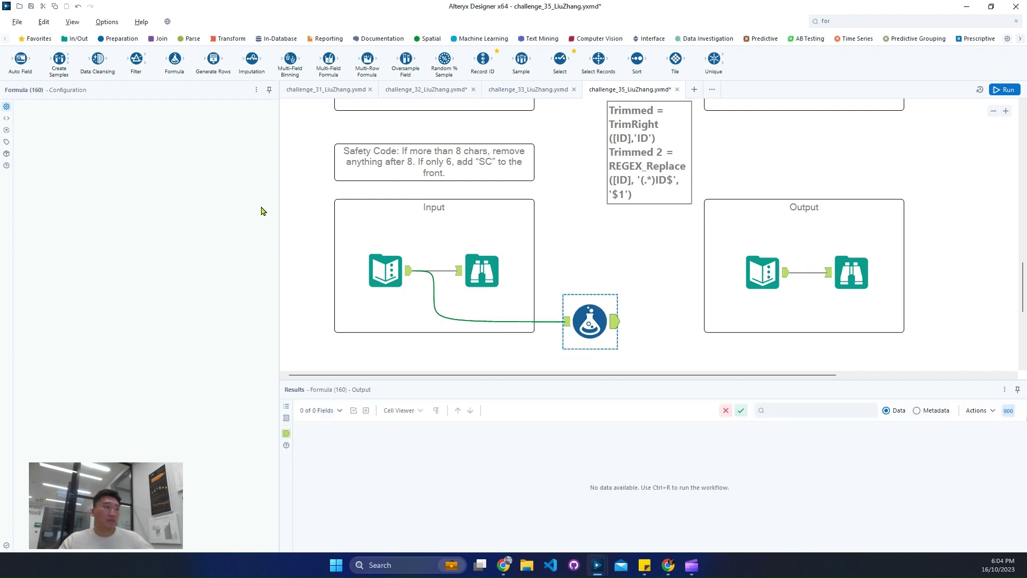
Step: Add a new output column named Result and start its expression with the IF c THEN t ELSE f ENDIF template
left_click(78, 117)
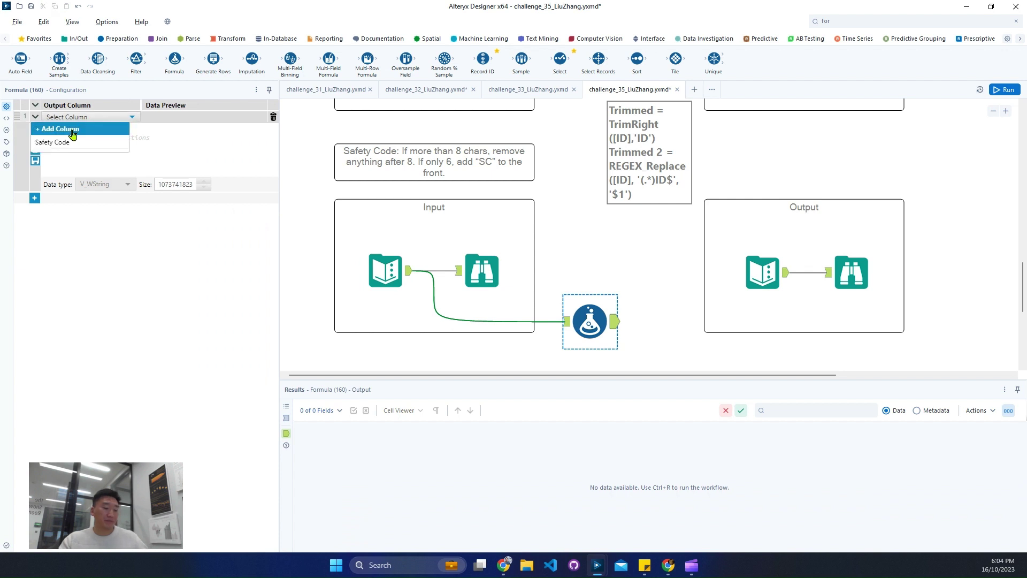
left_click(76, 129)
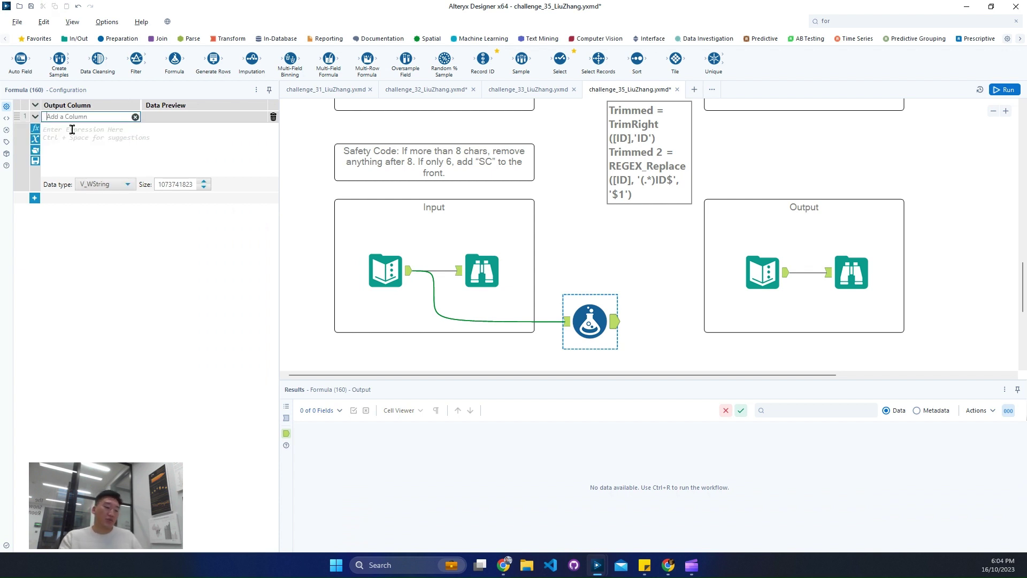
type("Result")
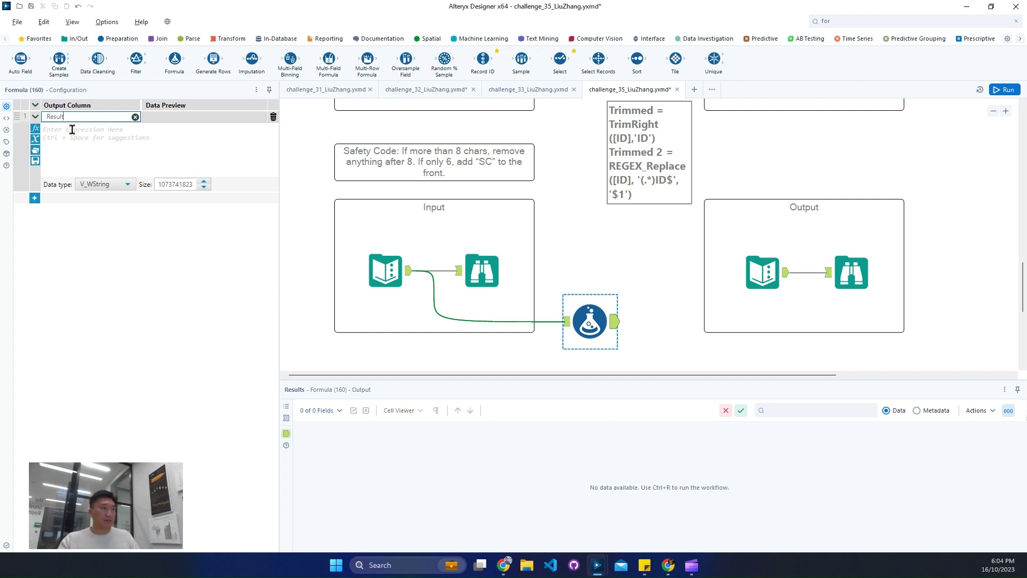
left_click(72, 129)
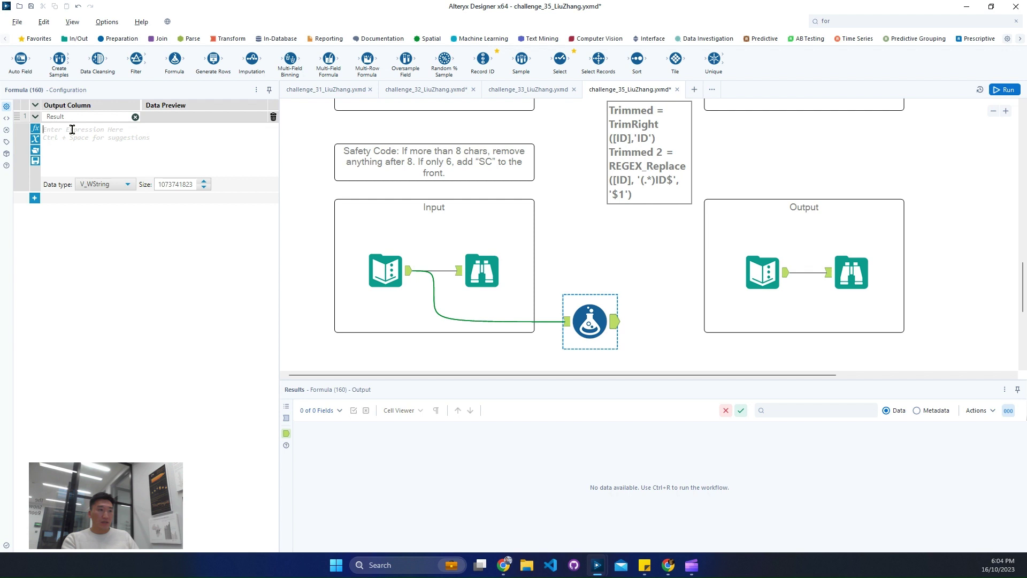
type("IF")
key("Return")
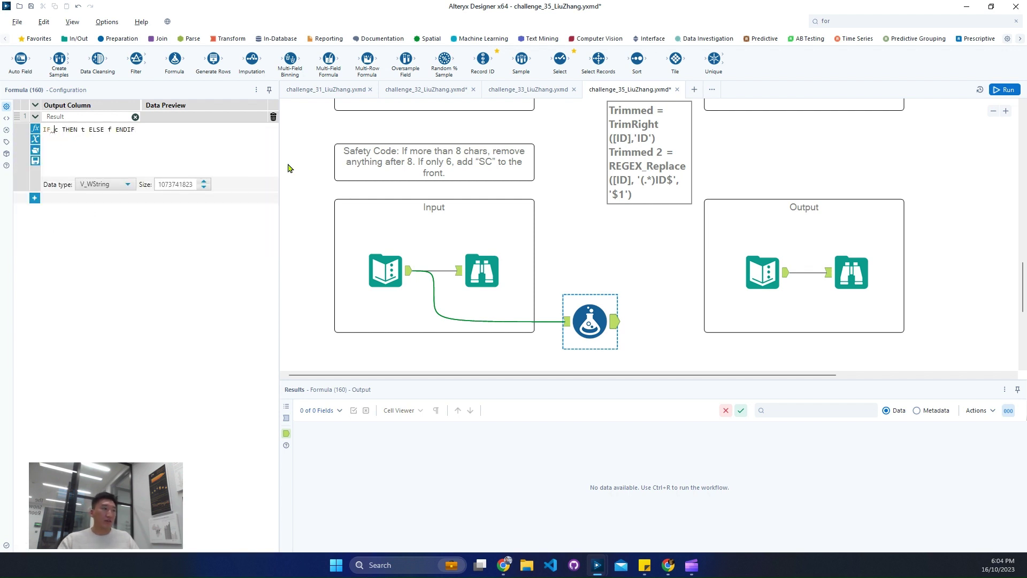
Step: Replace the condition placeholder of the IF expression with the Length function
key("Return")
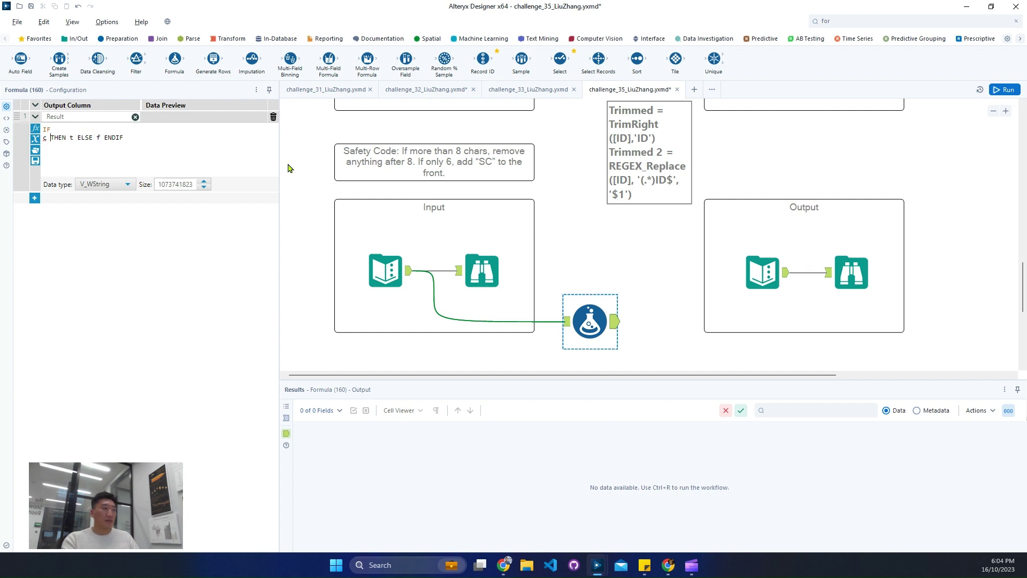
key("BackSpace")
key("BackSpace")
key("BackSpace")
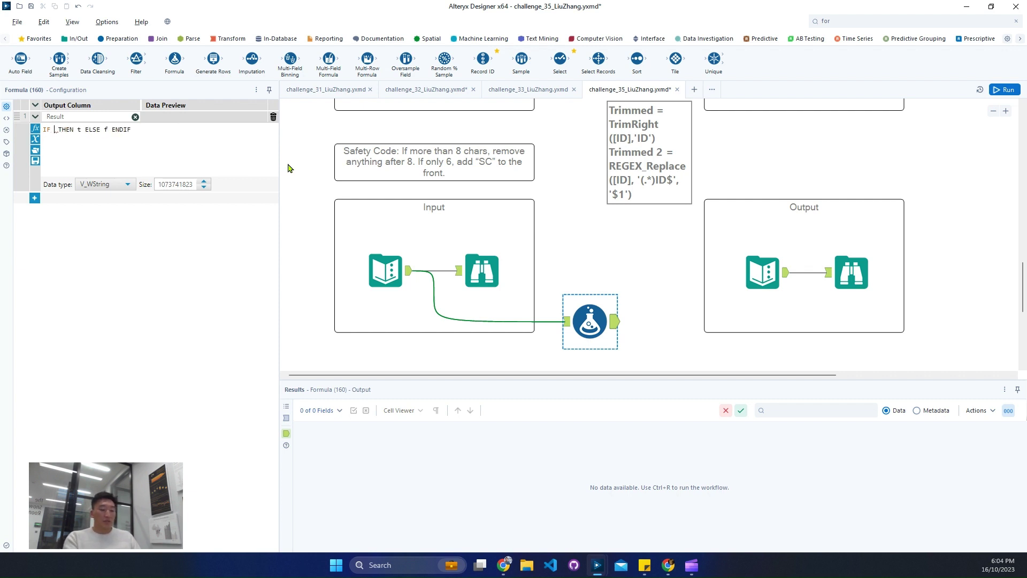
type("len")
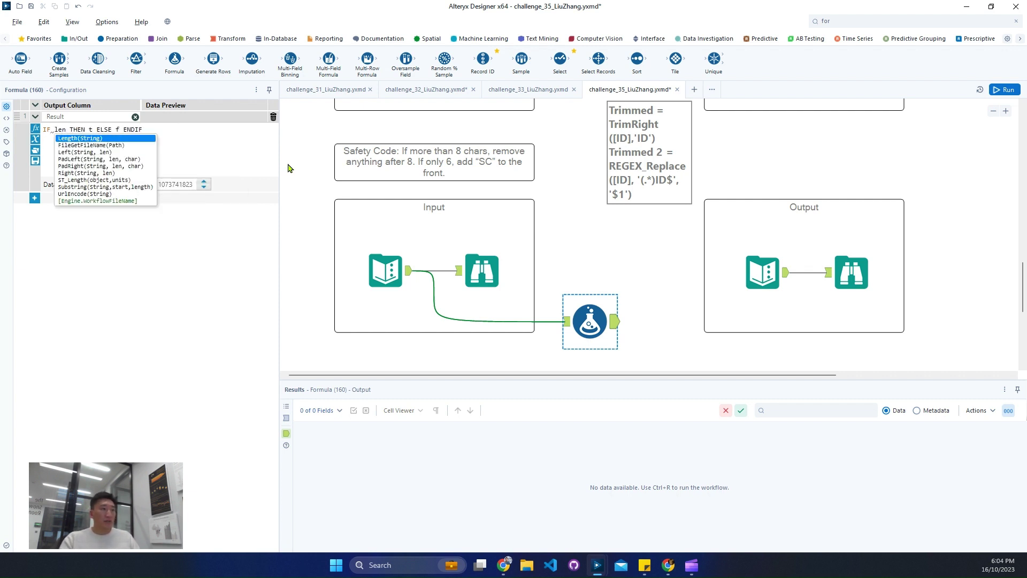
key("Return")
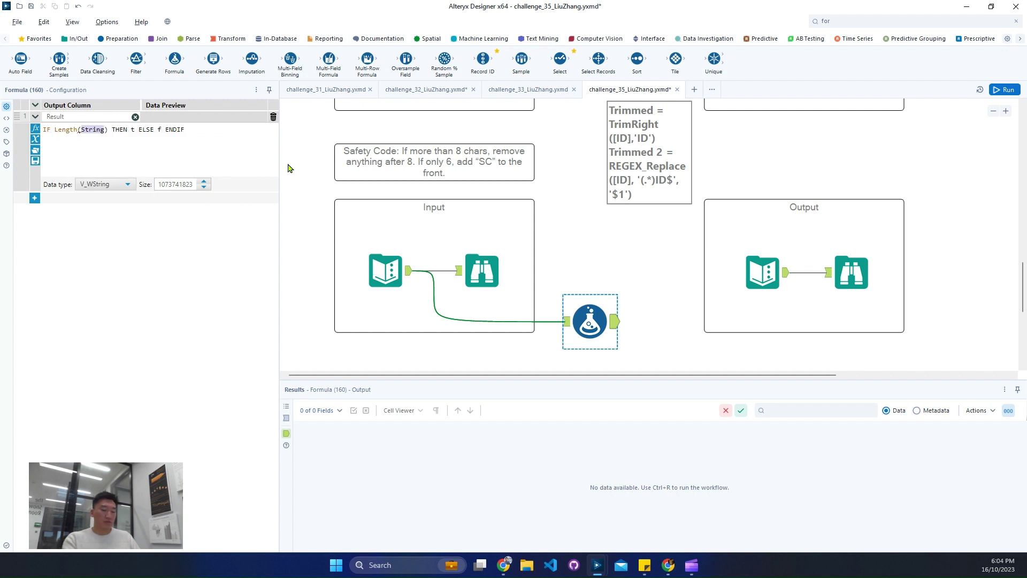
Step: Complete the IF condition as Length([Safety Code]) > 8
type("fie")
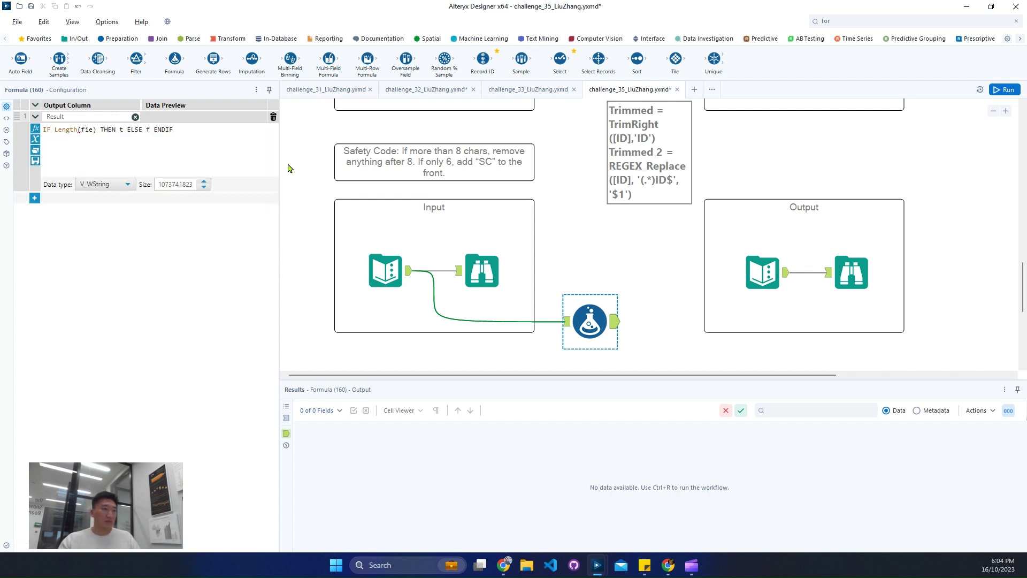
left_click(570, 326)
double_click(86, 129)
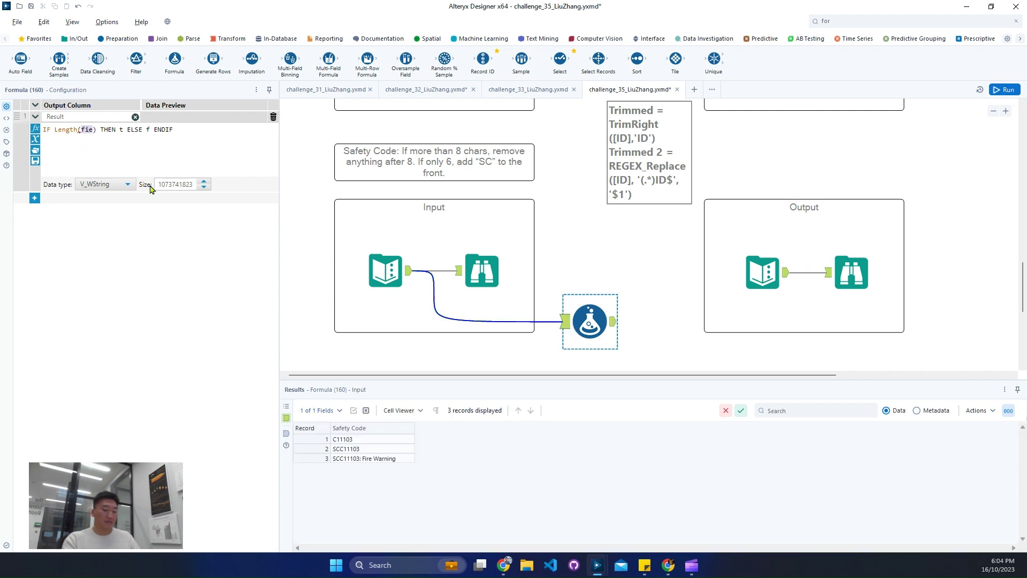
type("dsg")
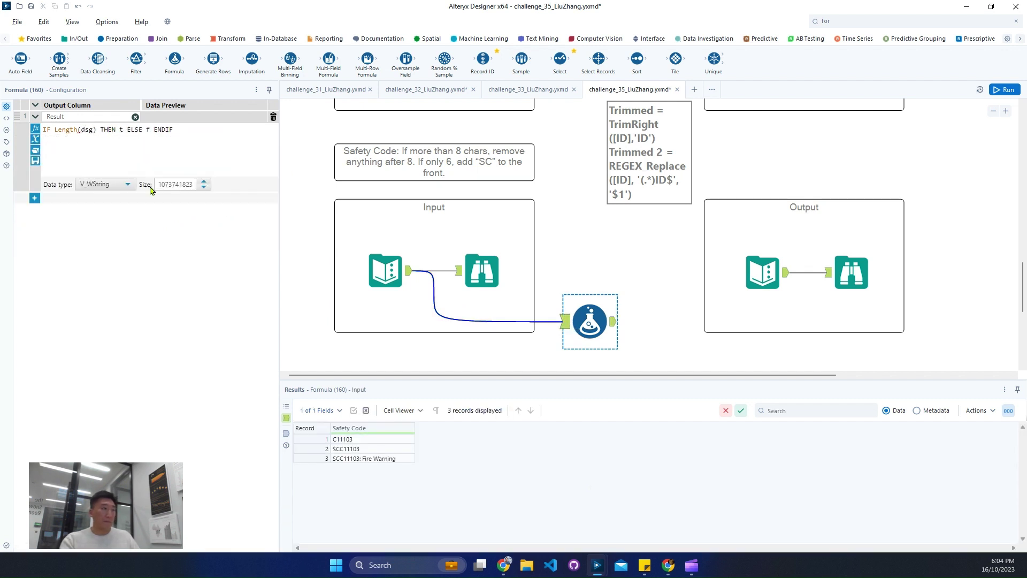
key("BackSpace")
key("BackSpace")
key("BackSpace")
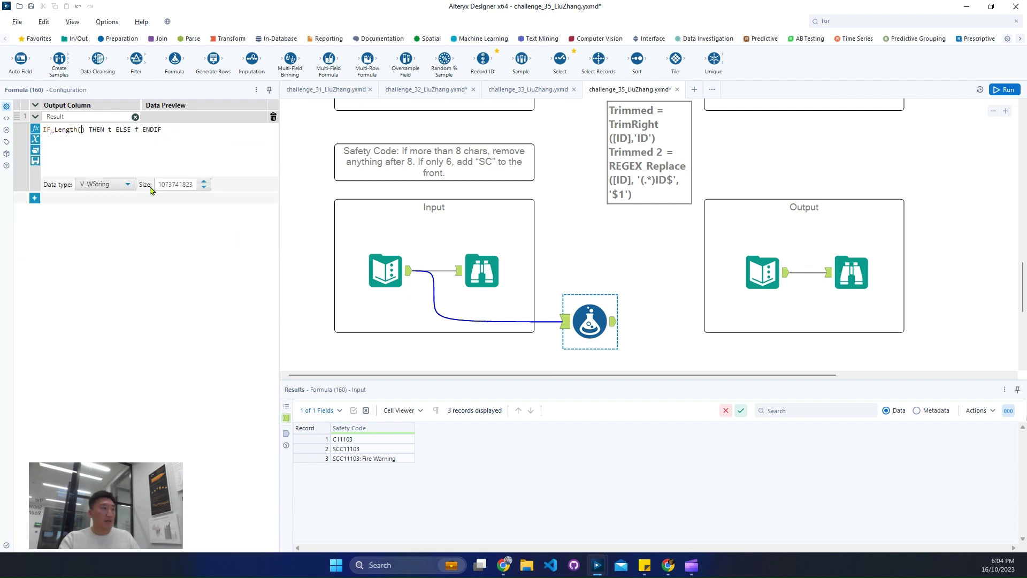
type("sa")
key("Down")
key("Return")
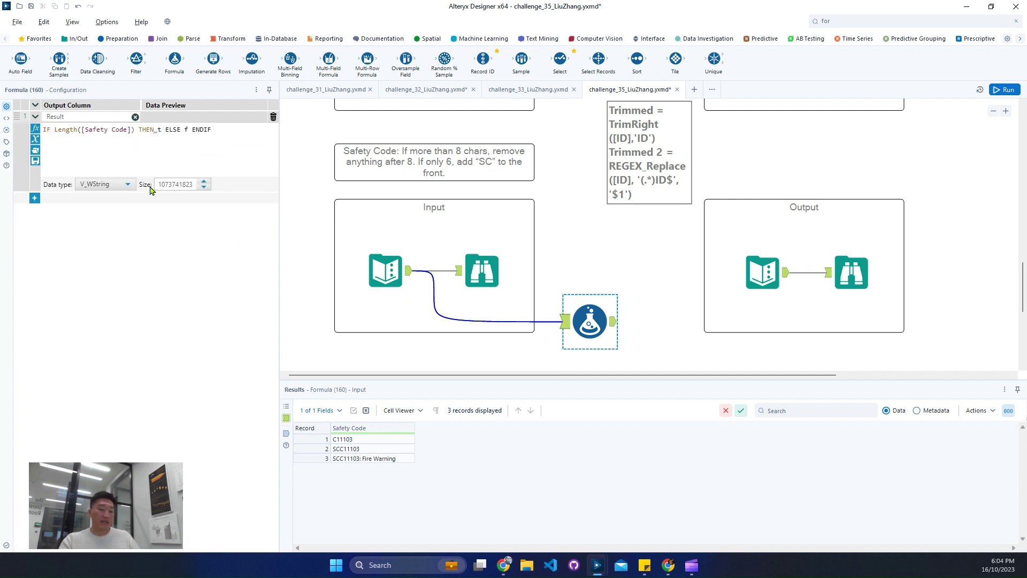
type("> 8 t")
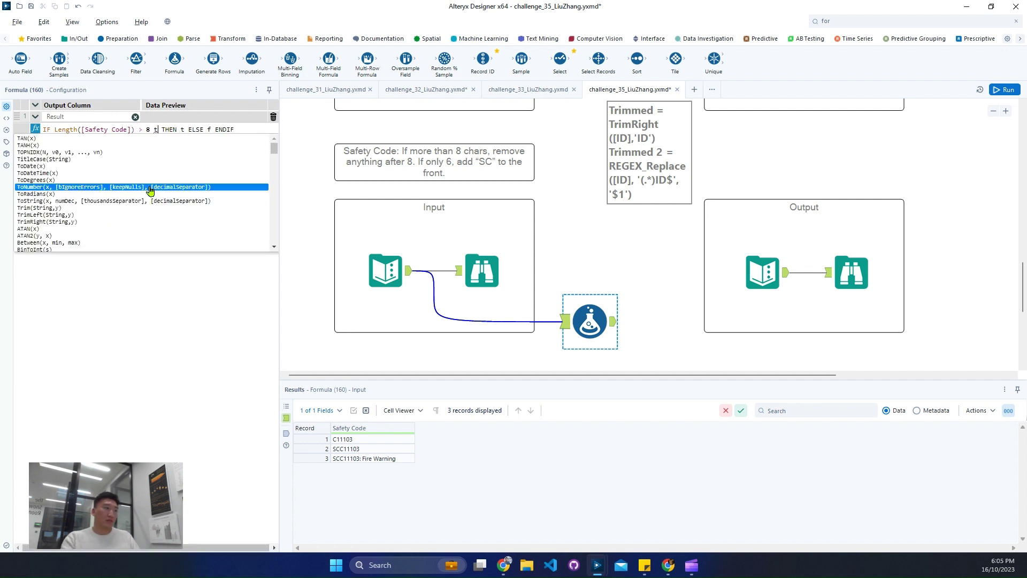
key("Escape")
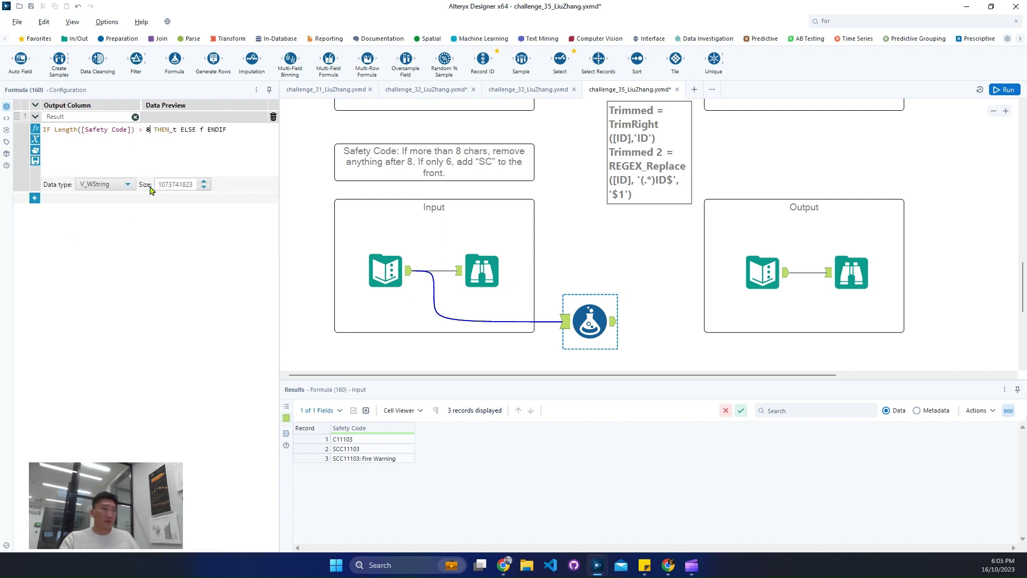
Step: Replace the THEN placeholder with a Substring function that takes [Safety Code] as its string
key("BackSpace")
type("sub")
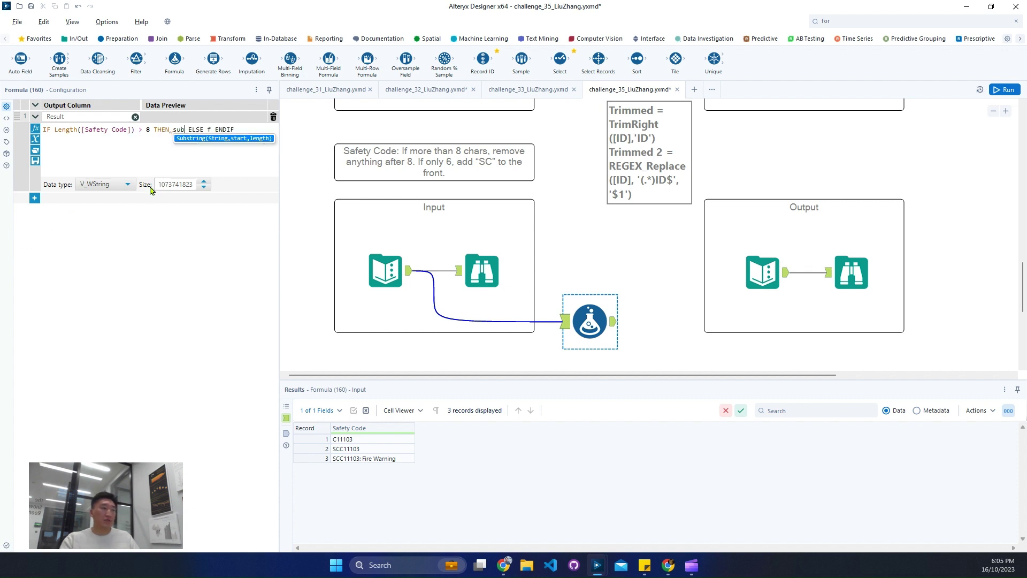
key("Return")
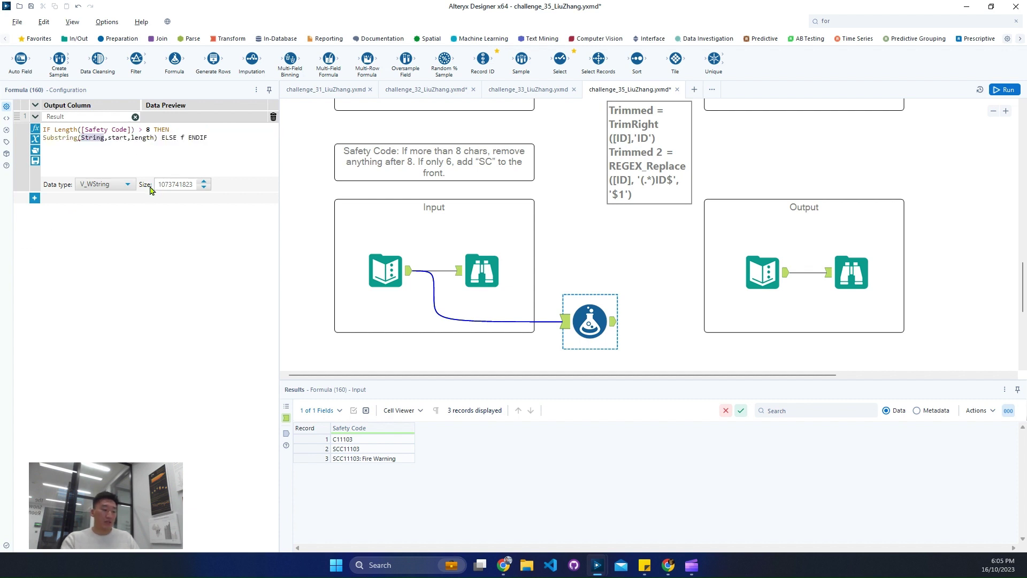
type("dsg")
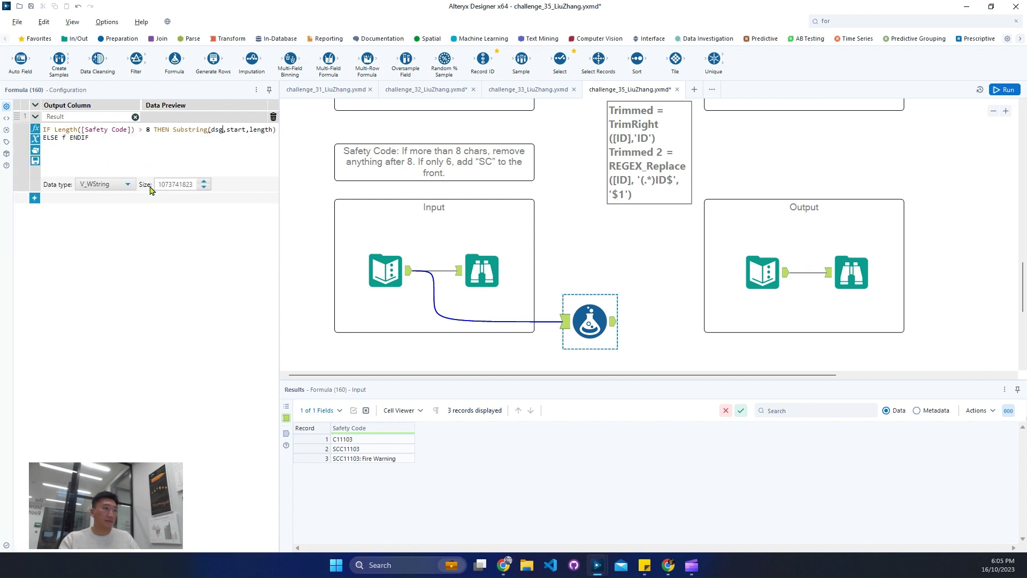
key("BackSpace")
key("BackSpace")
key("BackSpace")
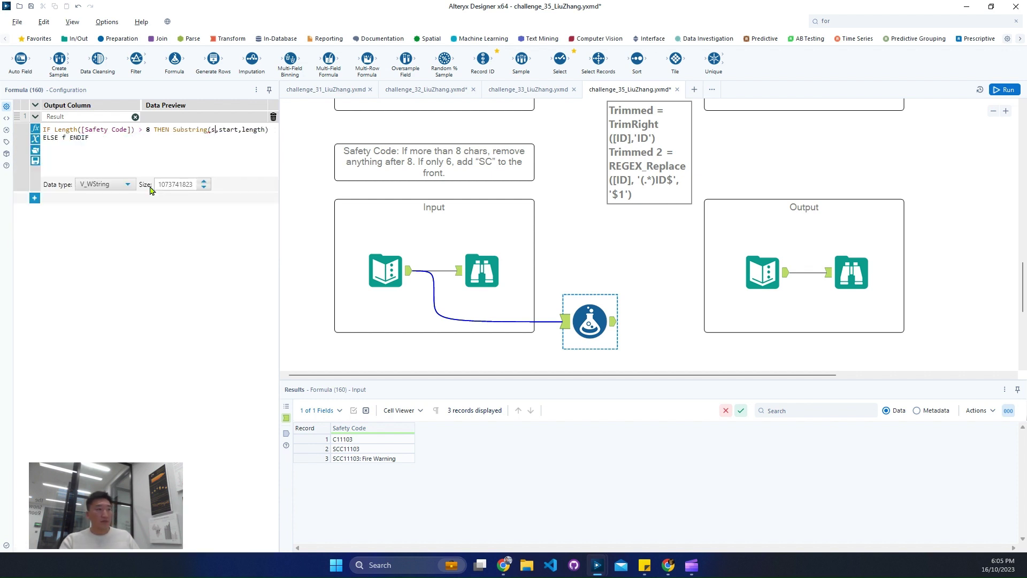
type("saf")
key("Return")
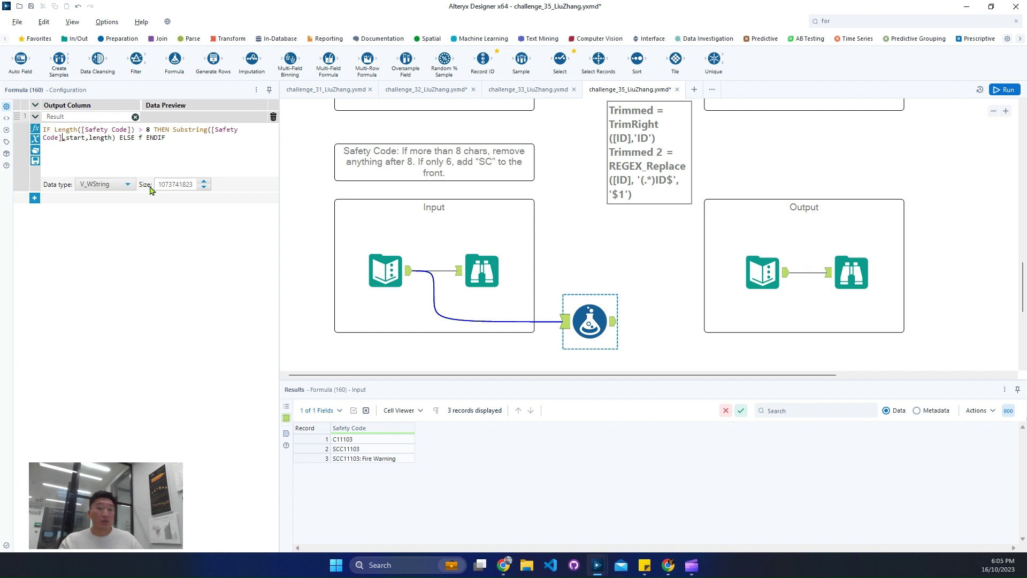
Step: Set the Substring function's start to 0 and its length to 8
double_click(75, 136)
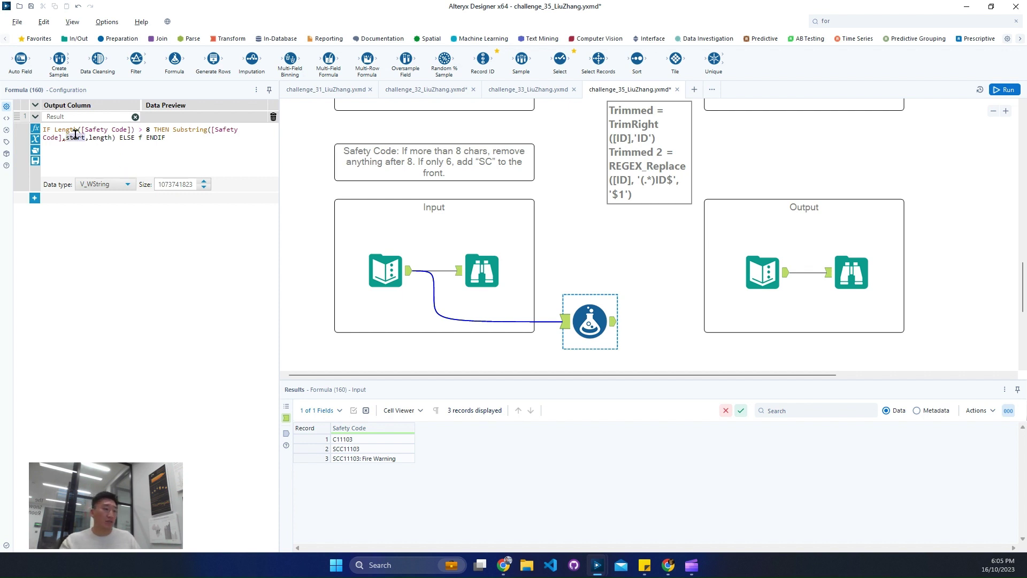
type("0")
double_click(84, 138)
type("8")
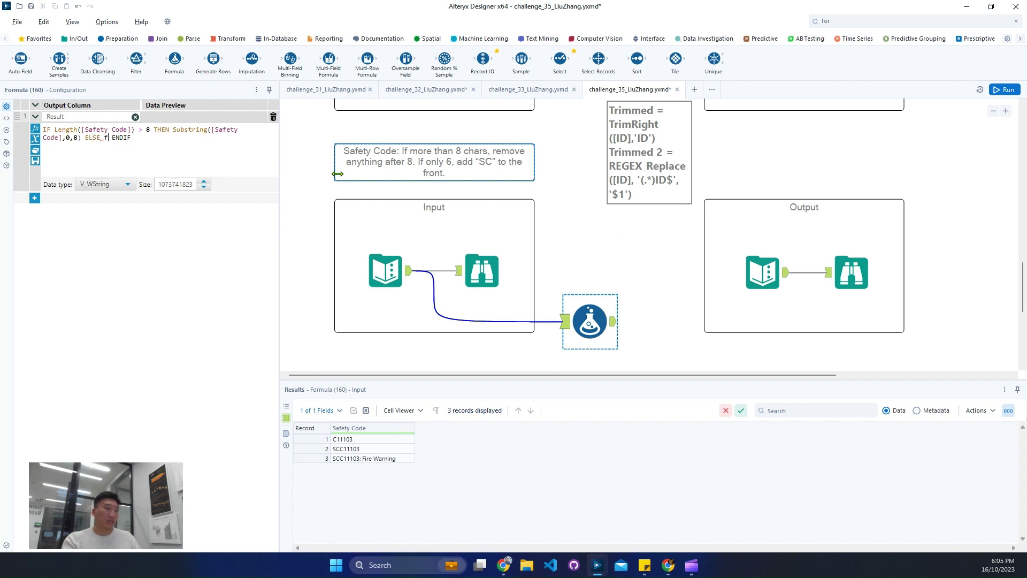
Step: Replace the ELSE placeholder with the [Safety Code] field
key("BackSpace")
type("ds")
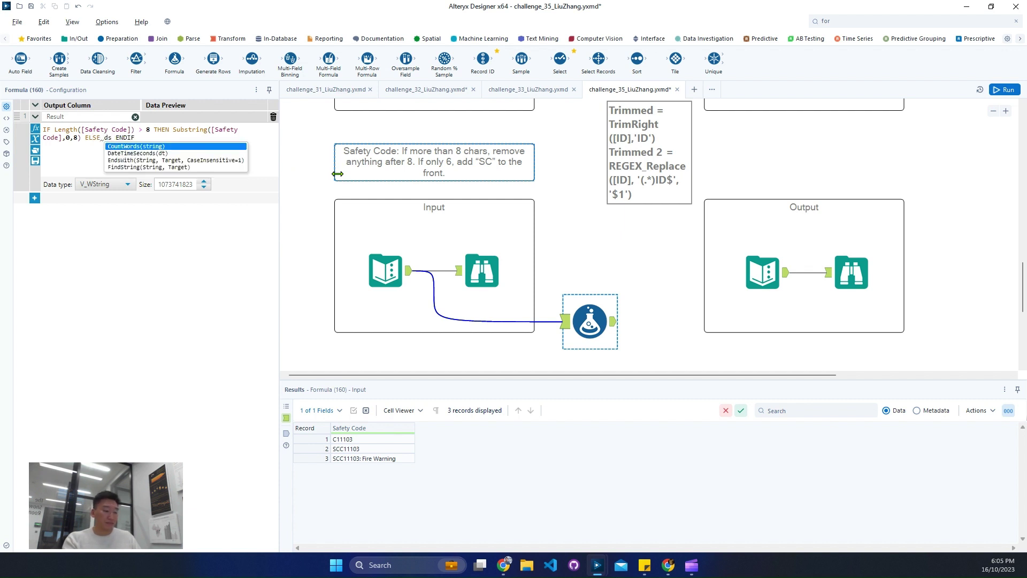
key("BackSpace")
key("BackSpace")
type("[Safety Code]")
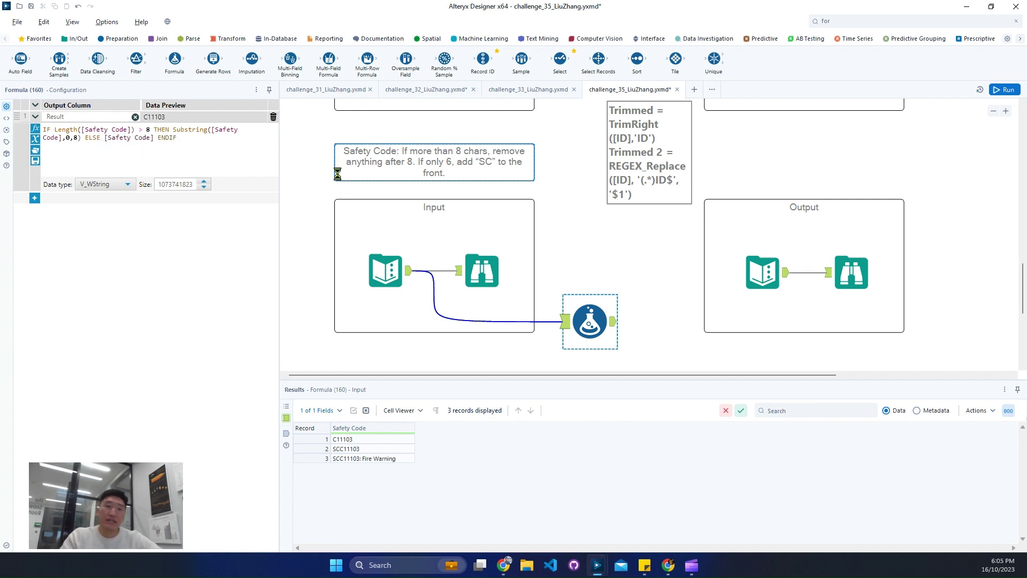
Step: Save and run the workflow, then check the Fire Warning record in the Formula tool's output
left_click(338, 176)
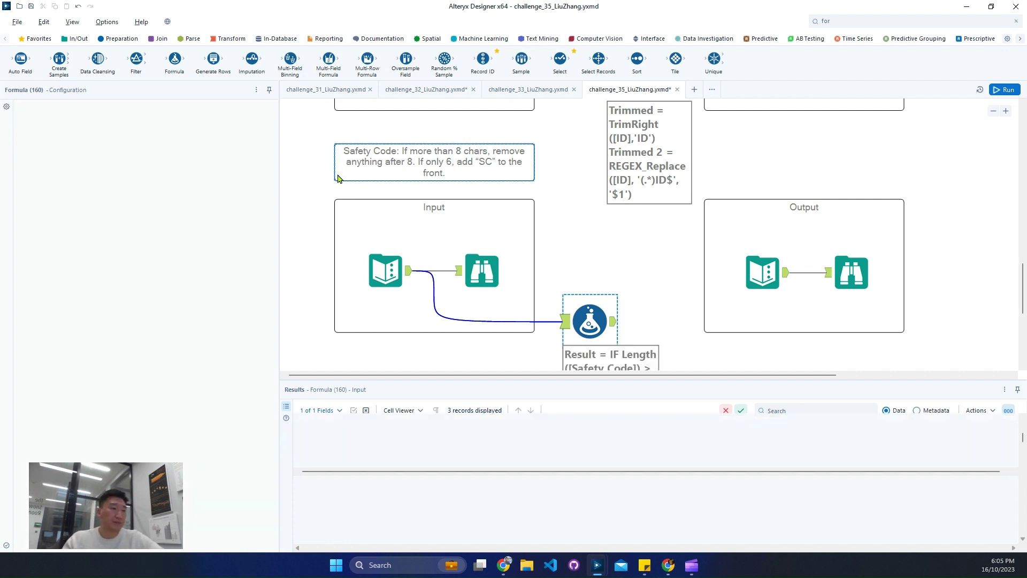
key("ctrl+r")
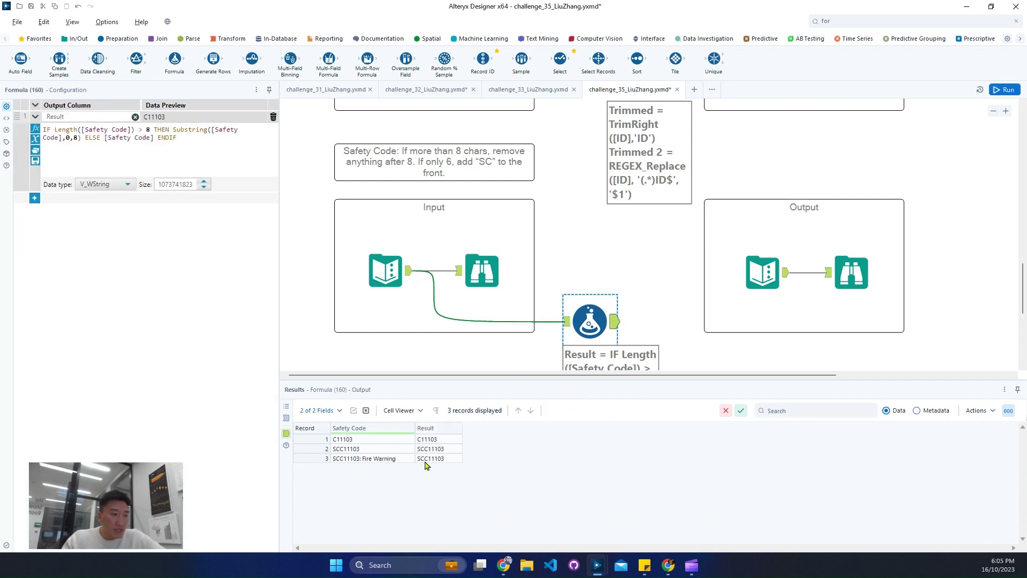
left_click(425, 461)
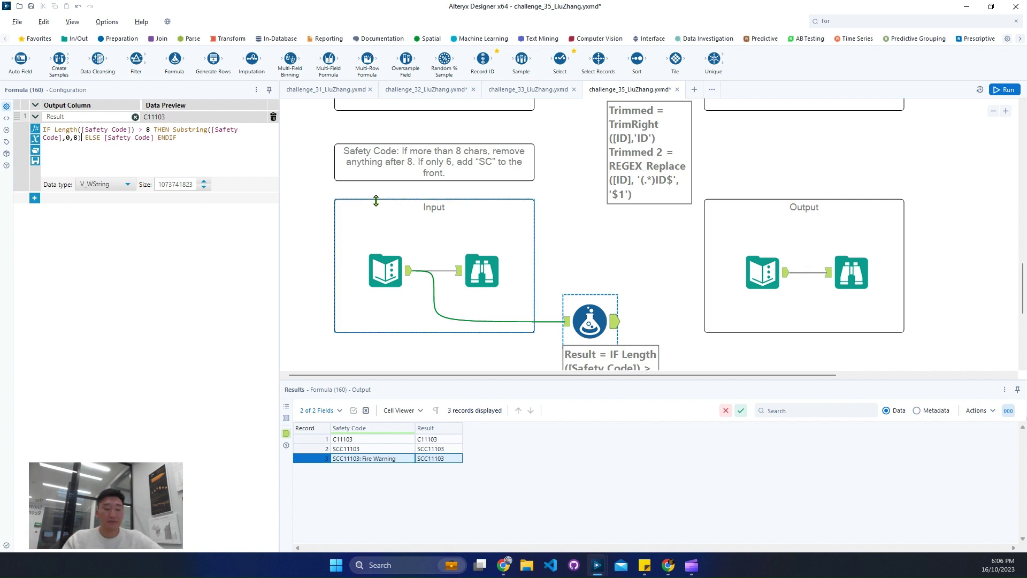
Step: Insert an ELSEIF branch on its own line before ELSE, reusing the Length([Safety Code]) > 8 THEN condition
key("Return")
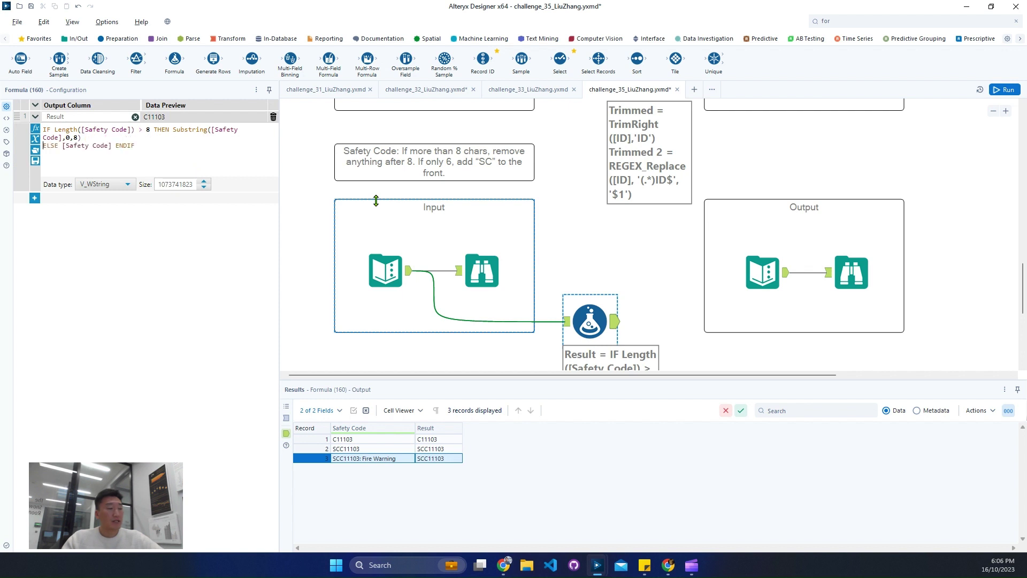
key("Return")
key("Up")
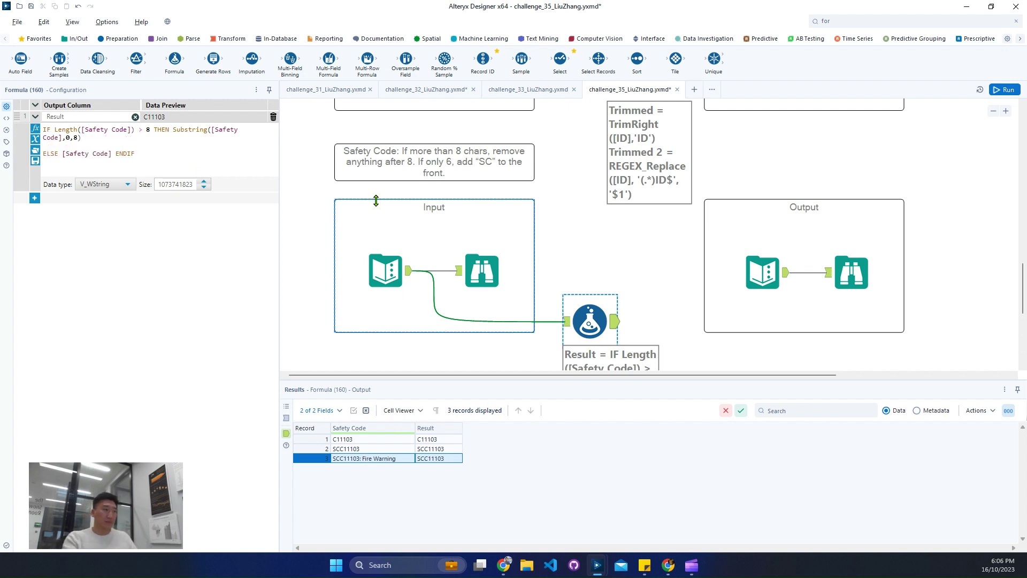
type("ELSEIF")
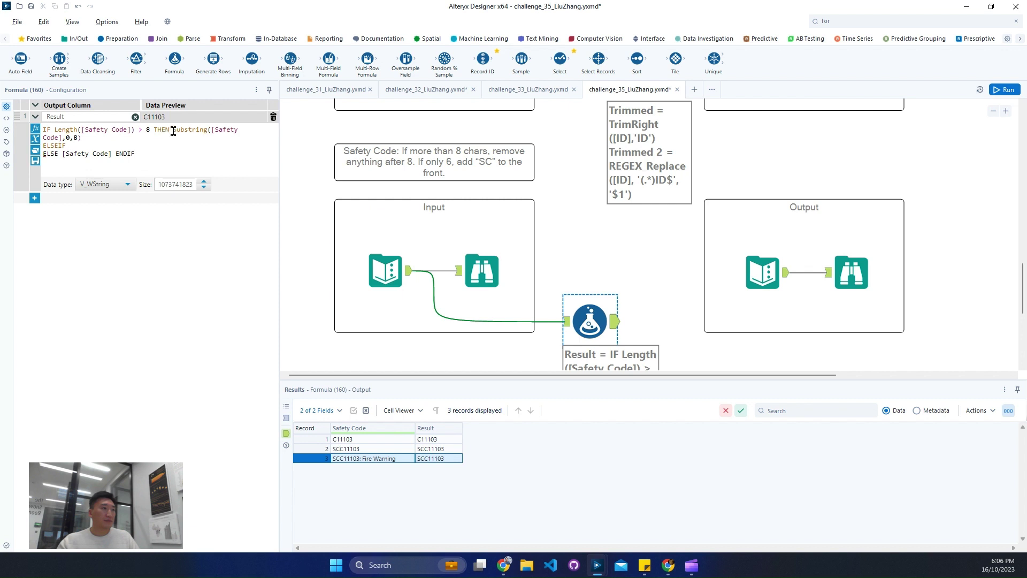
left_click_drag(172, 130, 53, 130)
key("ctrl+c")
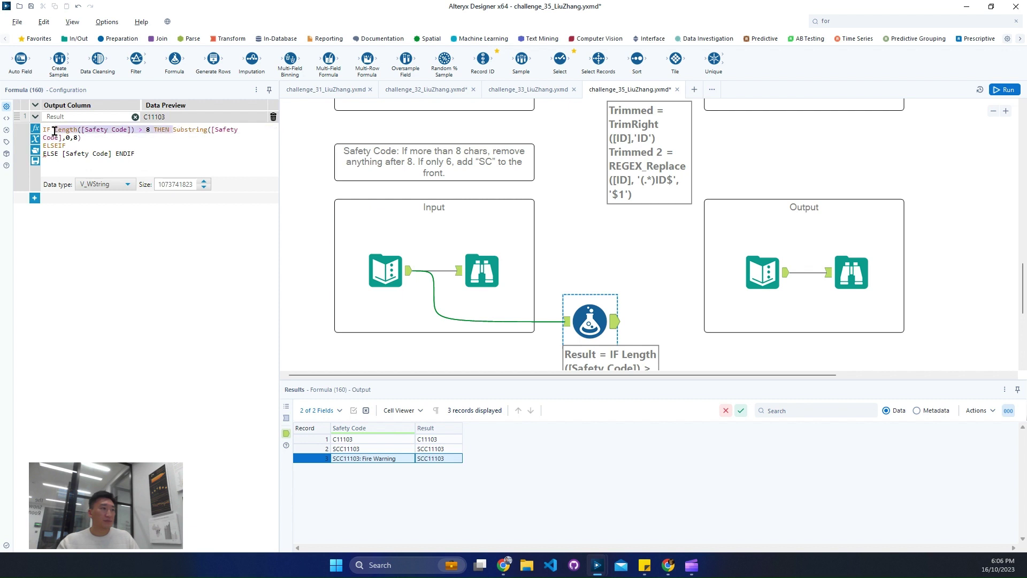
left_click(145, 150)
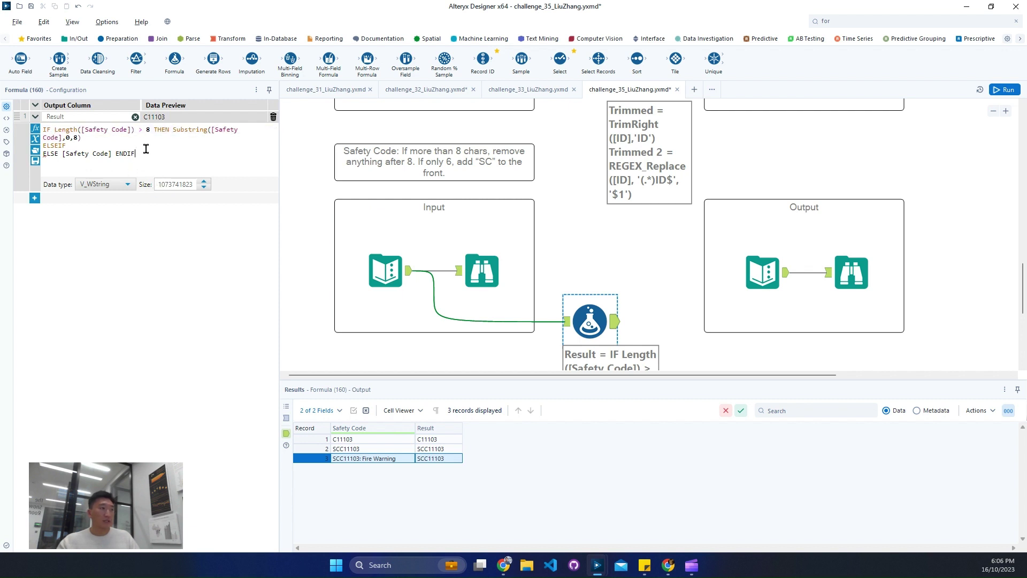
key("ctrl+v")
Step: Change the ELSEIF condition in the Result formula to Length([Safety Code]) = 6
key("Left")
key("Left")
key("Left")
key("Left")
key("Left")
key("Left")
key("Left")
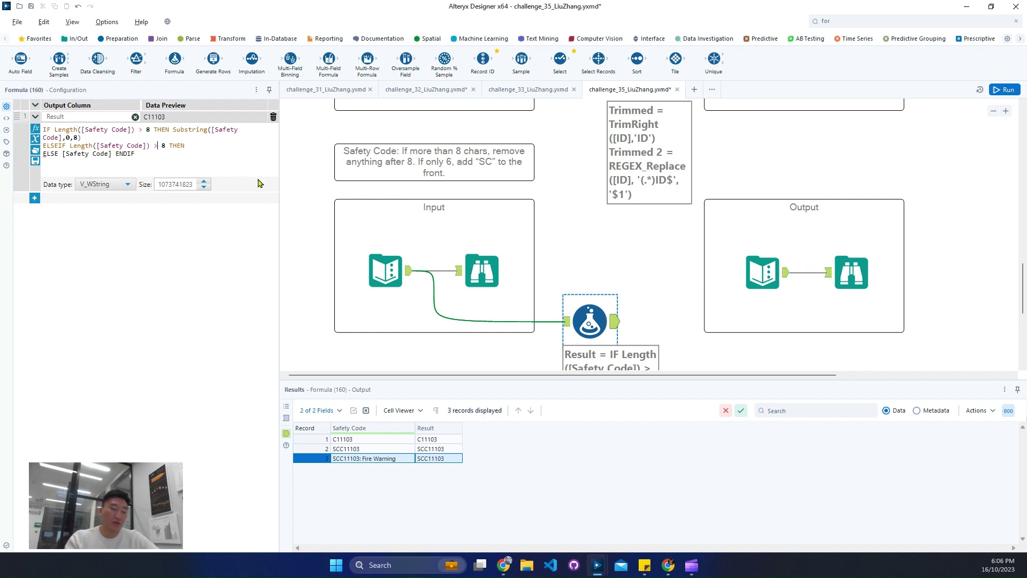
key("BackSpace")
key("BackSpace")
type("=")
key("BackSpace")
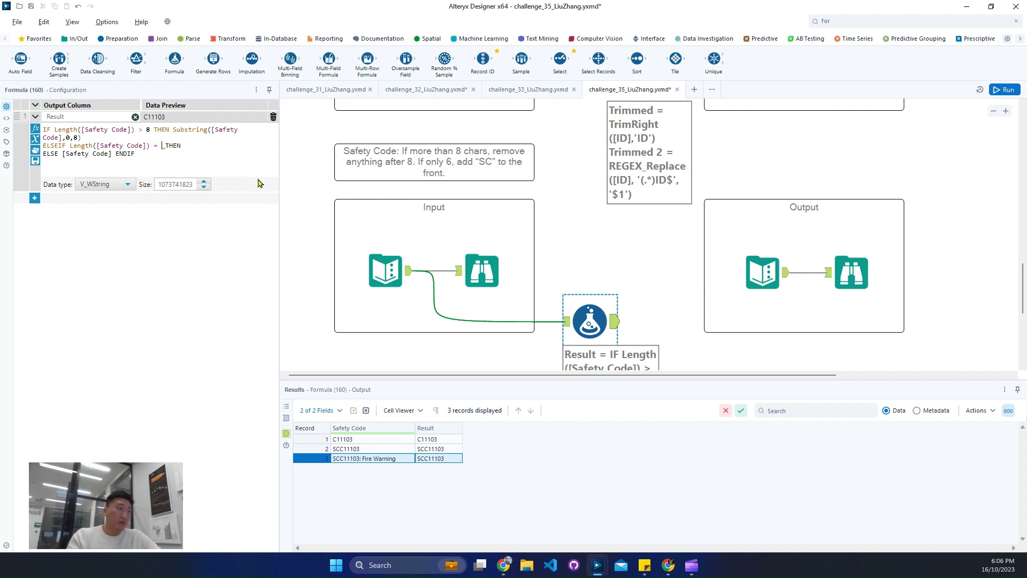
type("6")
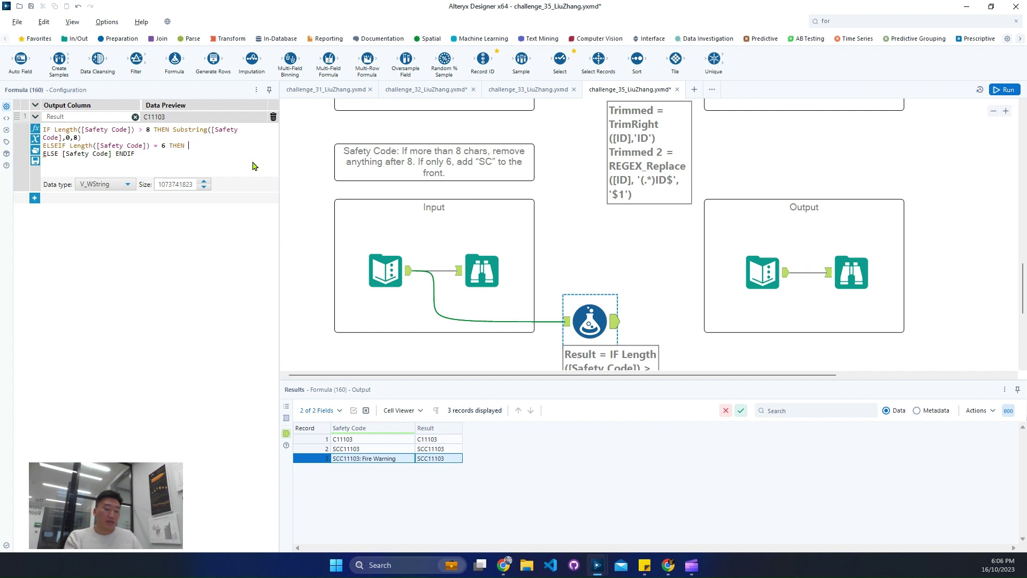
Step: Make the ELSEIF branch return 'SC' + [Safety Code] after THEN
type("'")
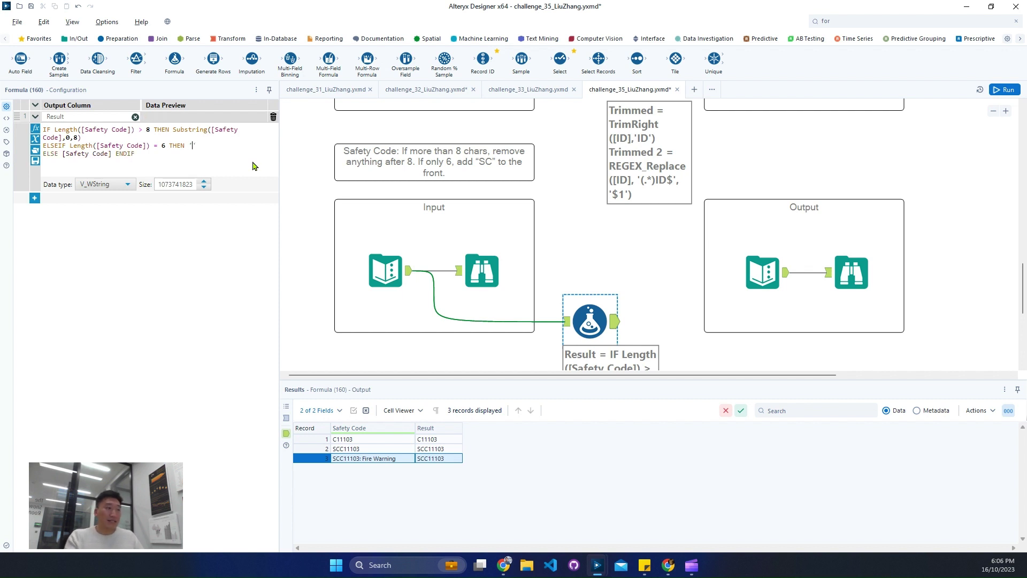
type("SC'")
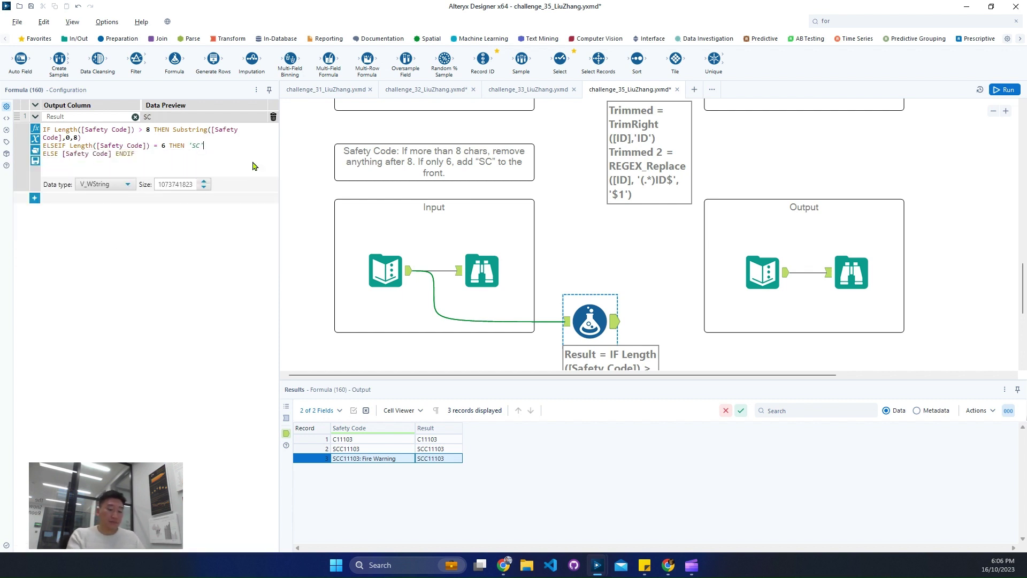
type(" +")
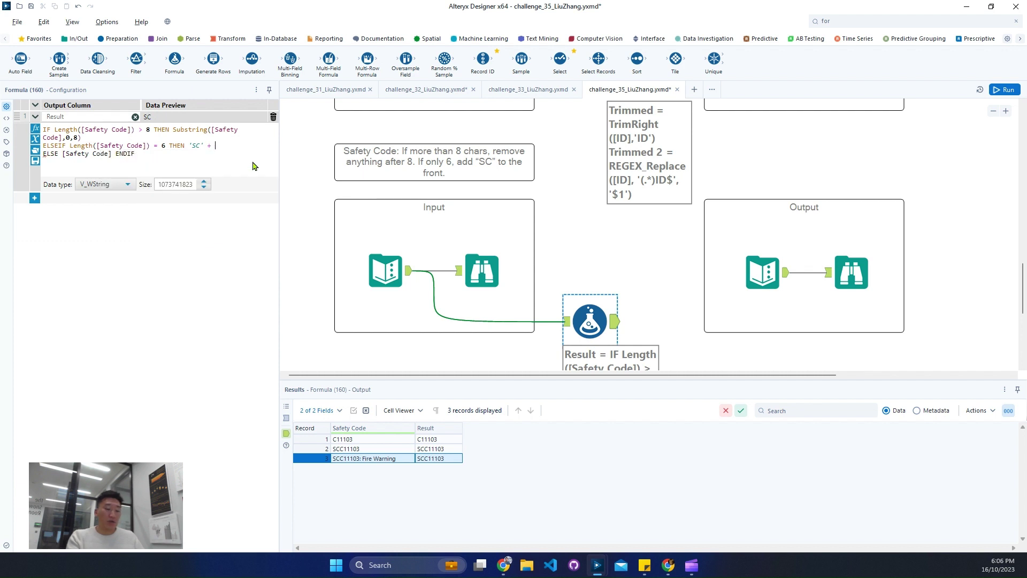
type(" [Safety Code]")
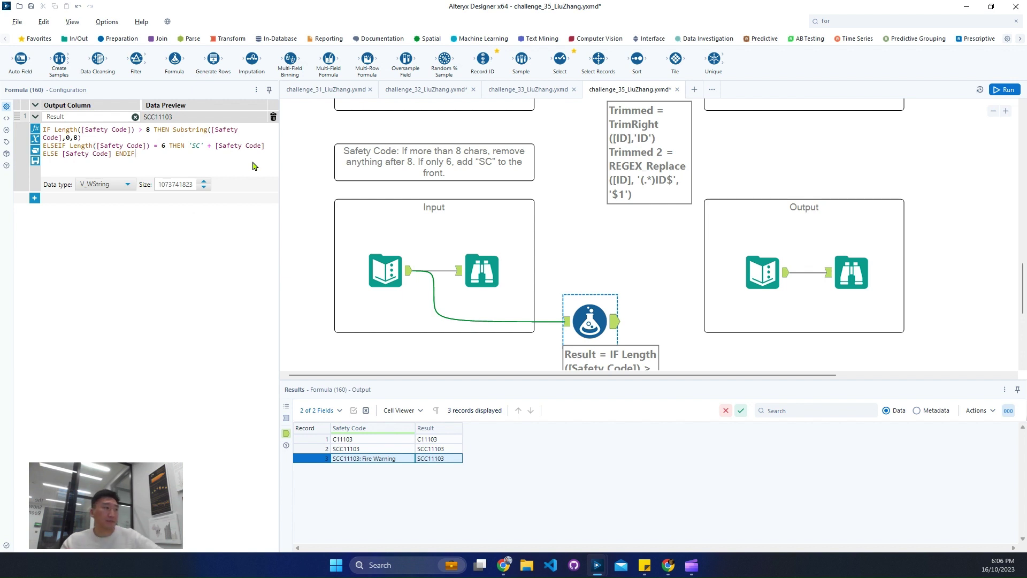
Step: Add an output column named Result 2 to the Formula tool and copy the whole Result expression into it
left_click(34, 198)
left_click(58, 199)
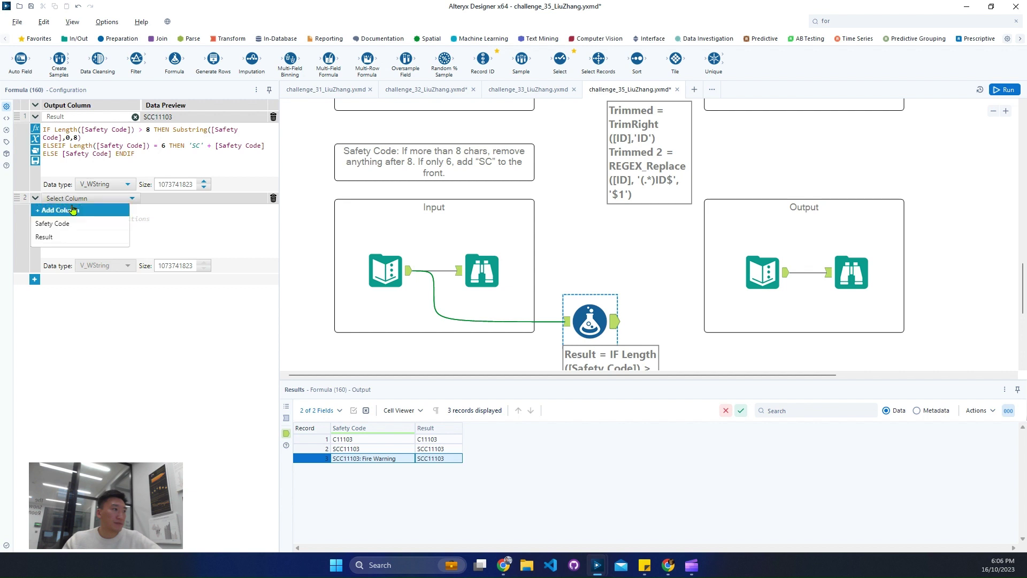
left_click(78, 211)
type("Res")
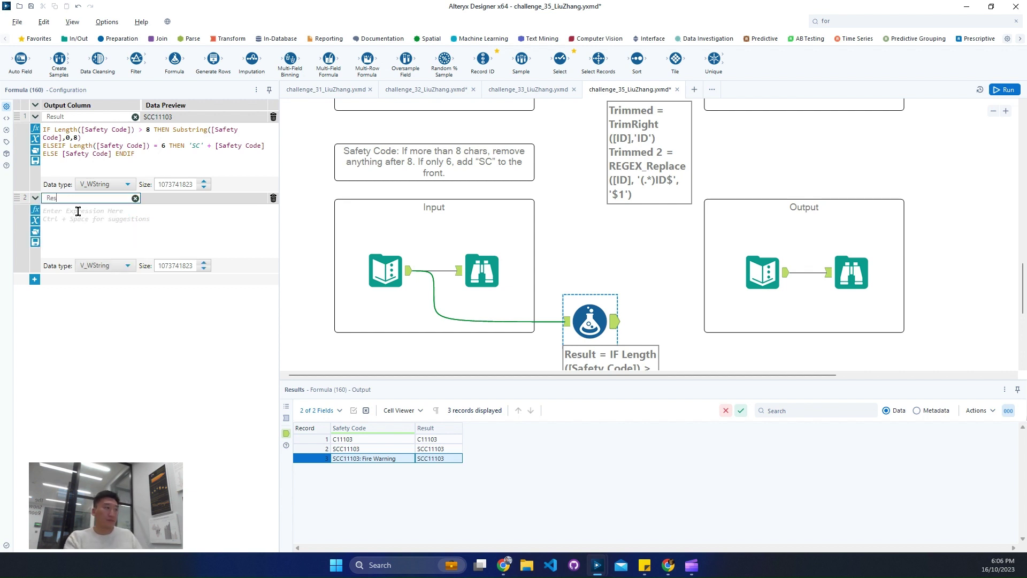
type("ult 2")
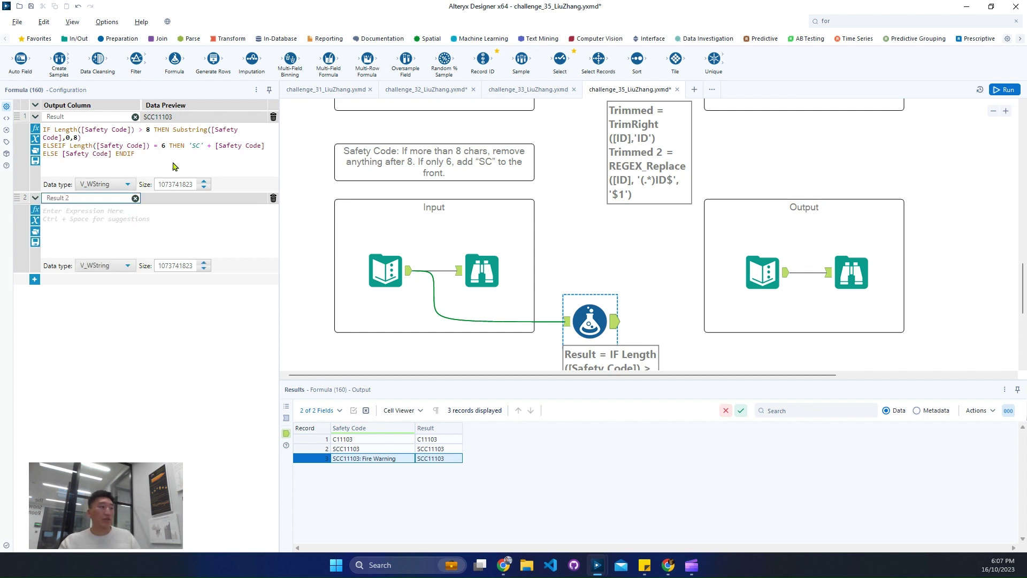
left_click(174, 165)
key("ctrl+c")
left_click(118, 219)
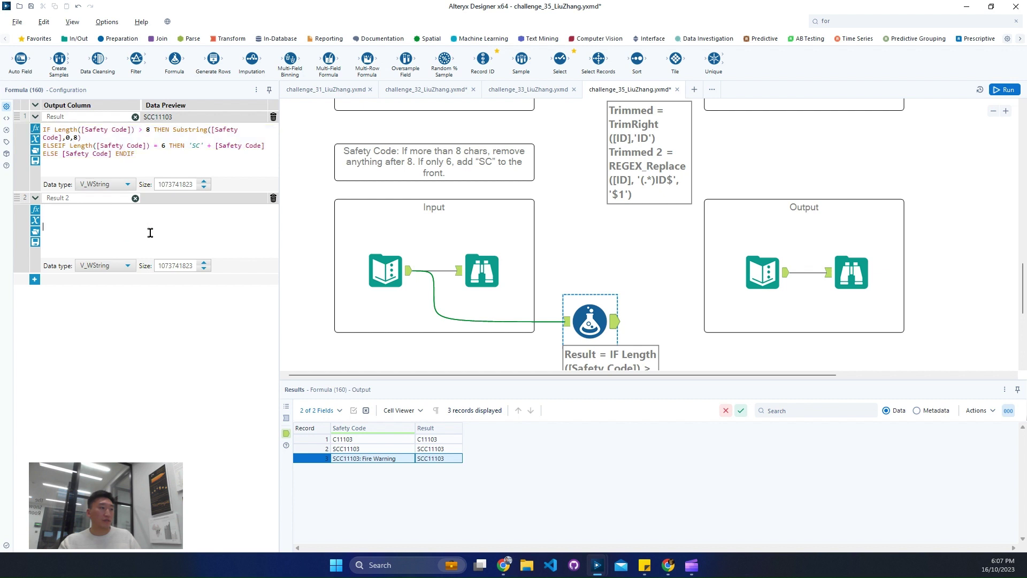
key("ctrl+v")
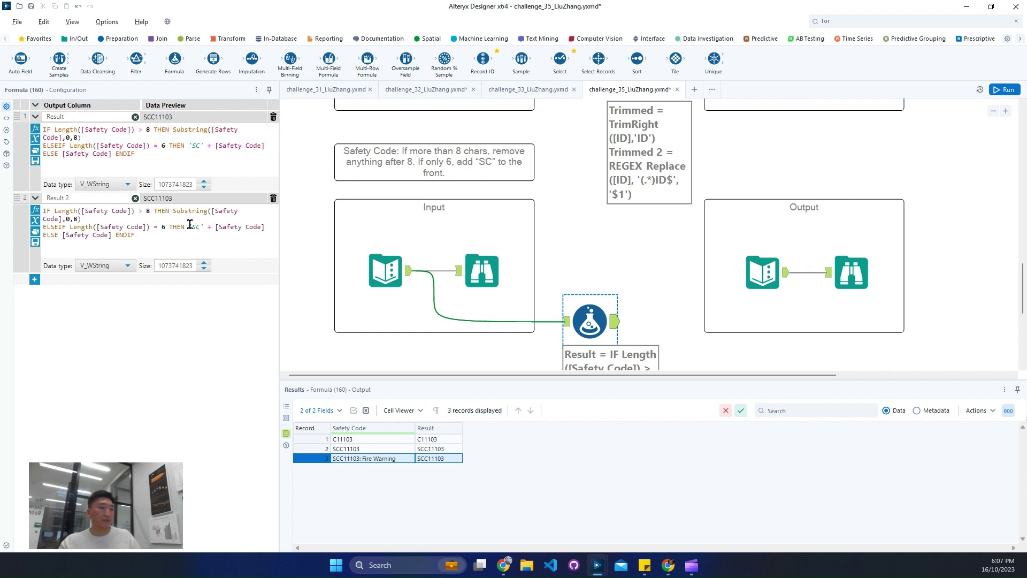
Step: Try PadLeft on [Safety Code] in place of the 'SC' concatenation in Result 2, and delete the Result 2 column
left_click_drag(188, 227, 266, 225)
type("pad")
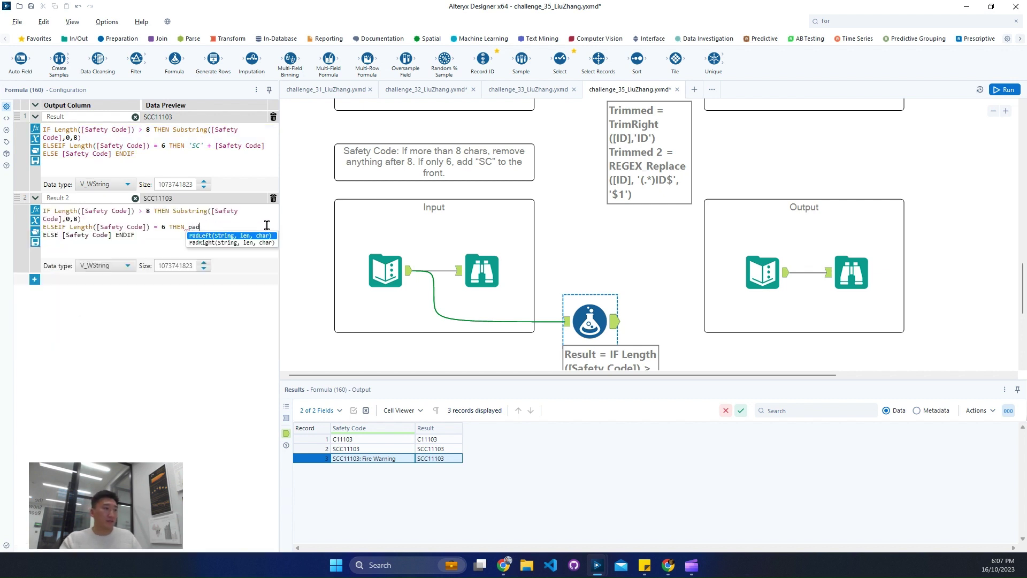
key("Return")
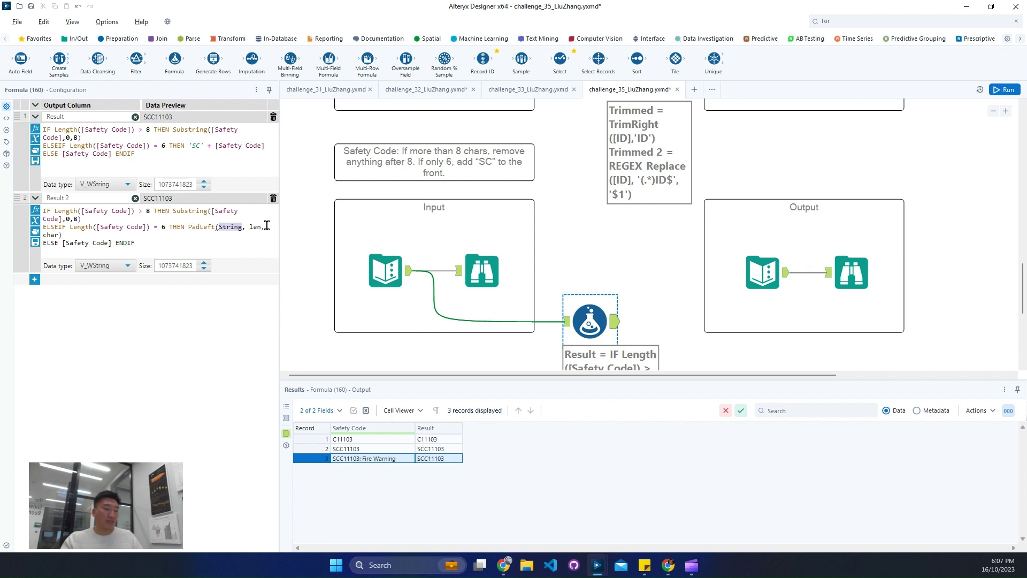
type("[Safety Code]")
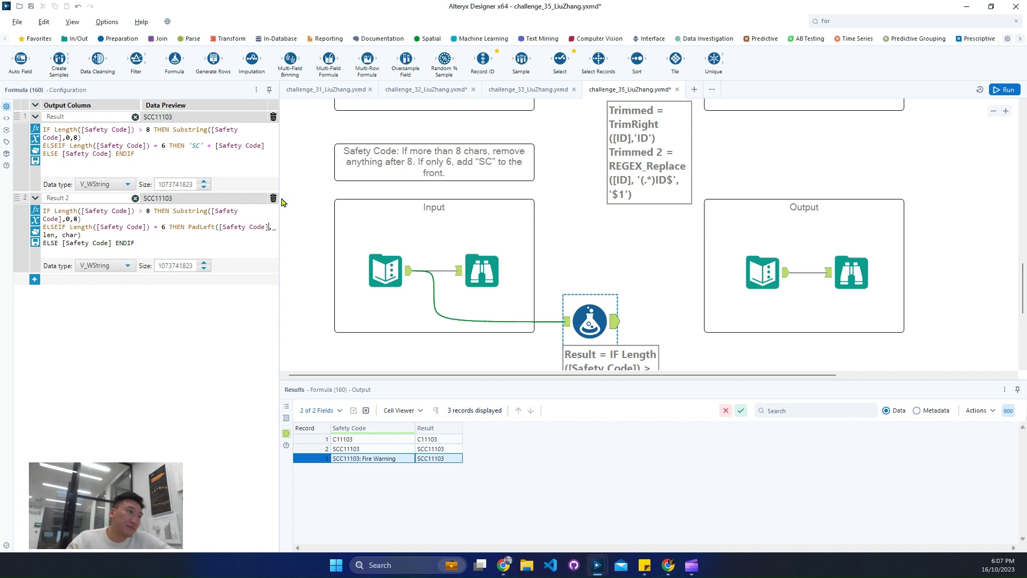
left_click(273, 198)
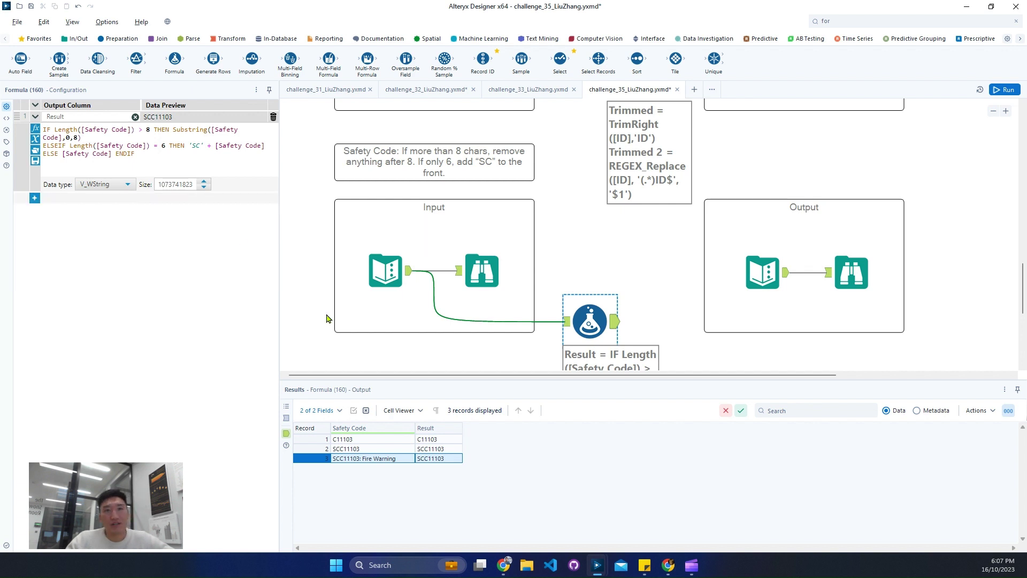
Step: Run the workflow and compare the Safety Code Formula tool's results with the expected output's Browse tool
left_click(1005, 89)
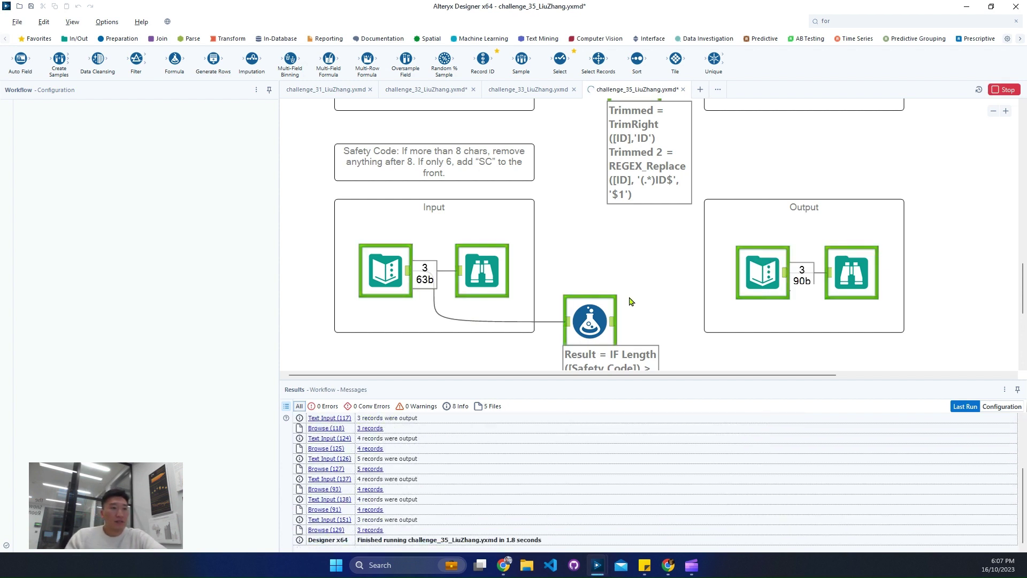
left_click(613, 322)
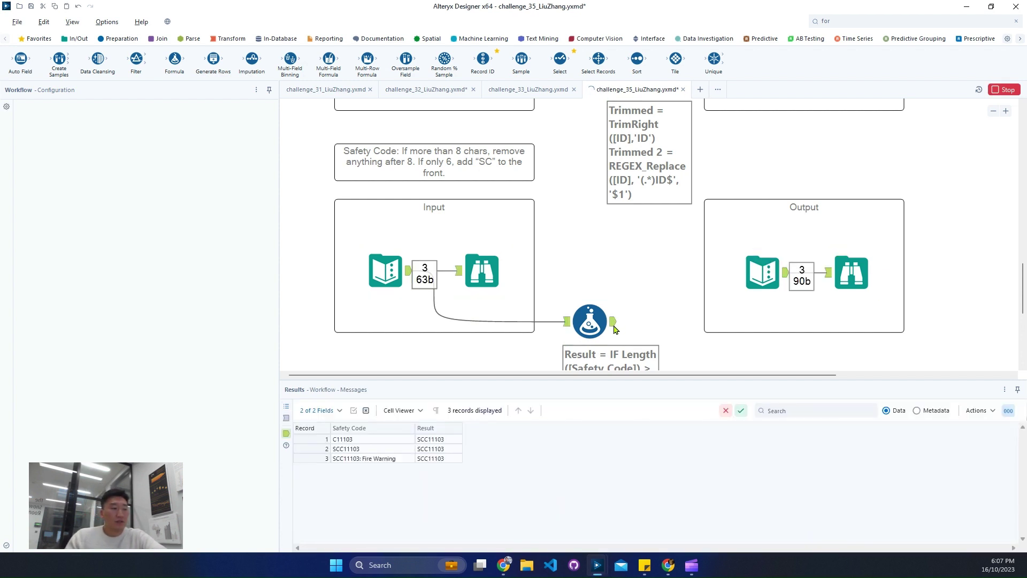
left_click(862, 272)
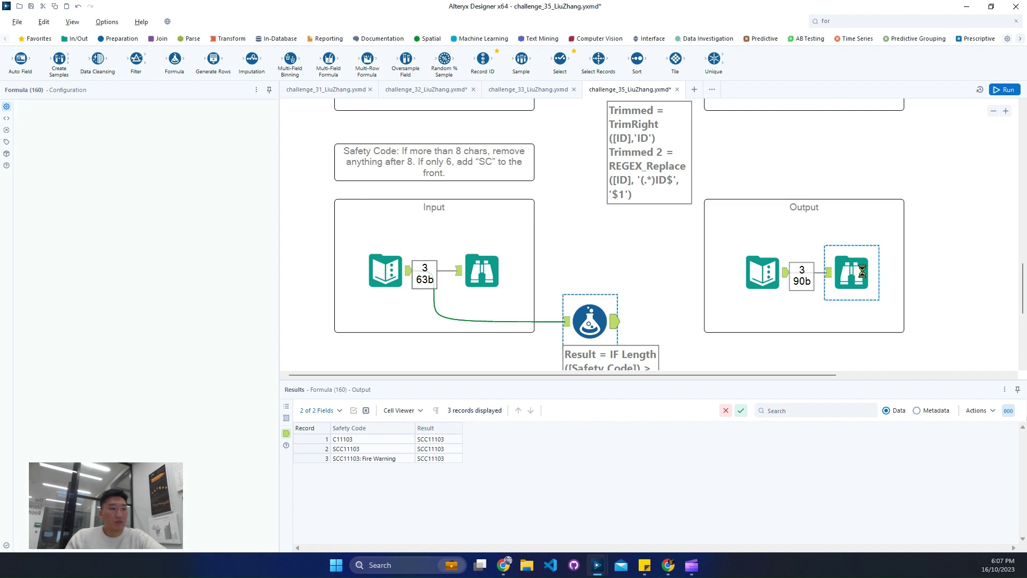
left_click(611, 323)
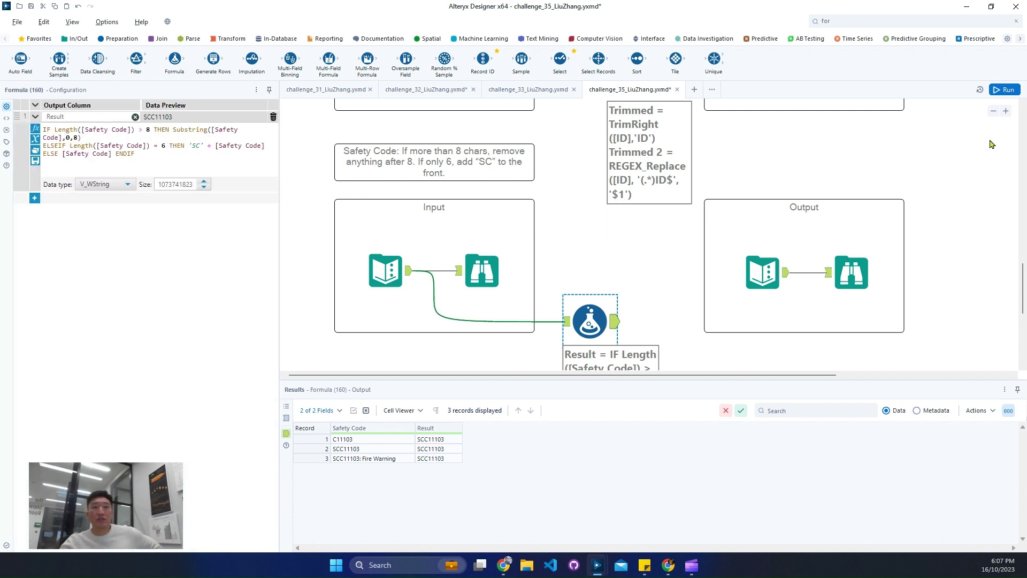
left_click(993, 110)
left_click(993, 110)
scroll(793, 214, "up", 3)
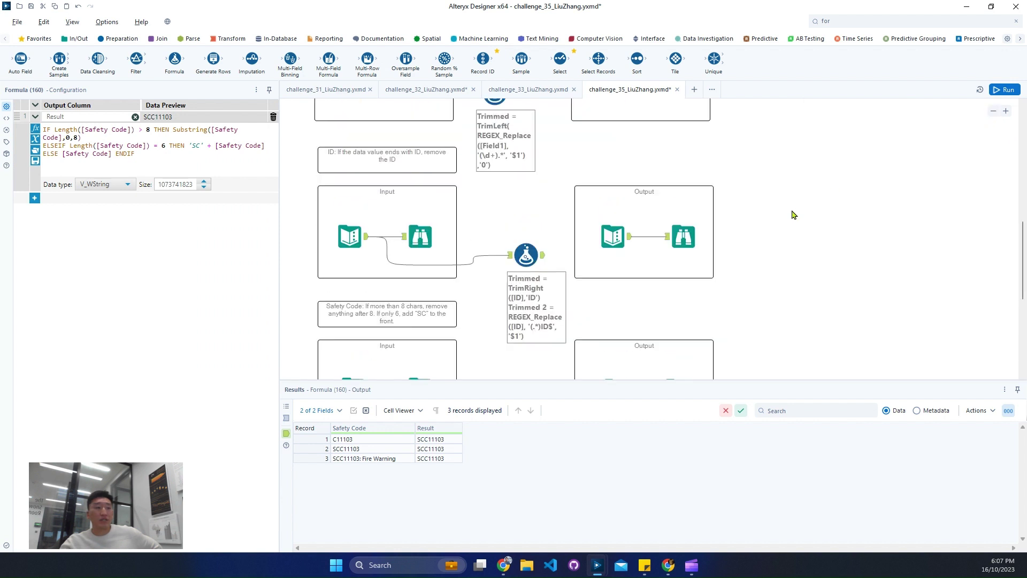
scroll(793, 214, "up", 9)
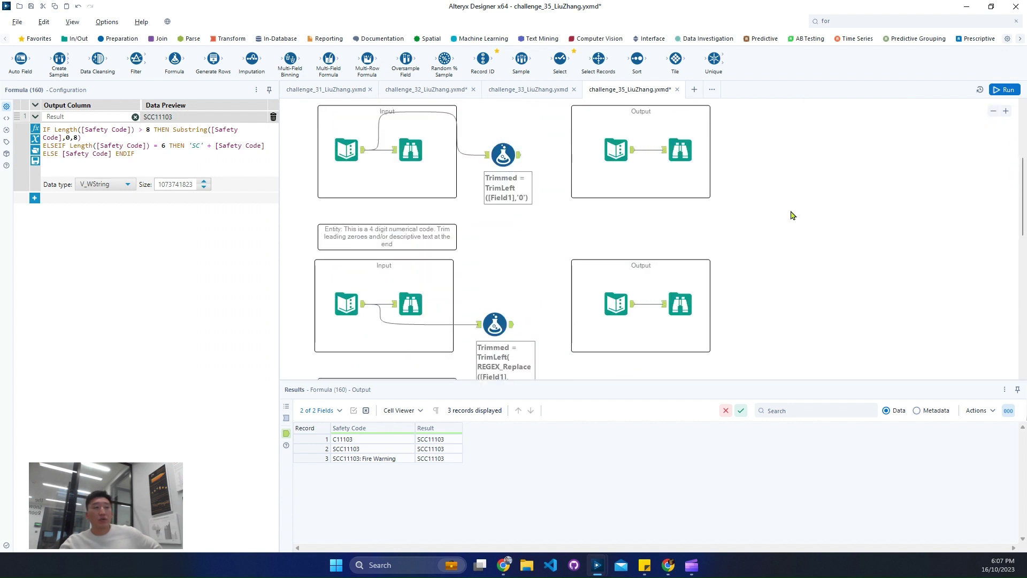
scroll(793, 215, "down", 10)
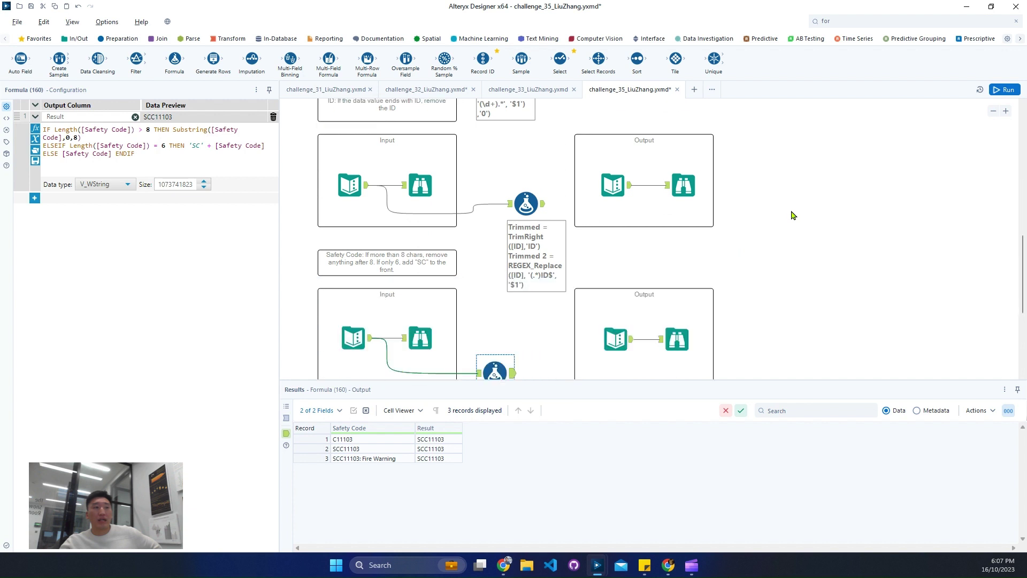